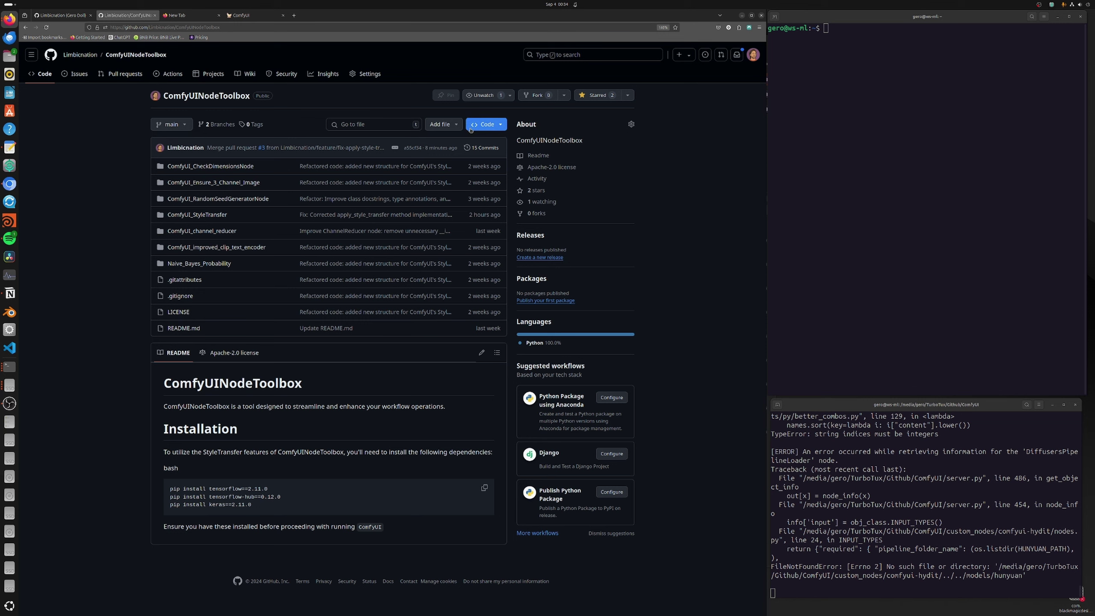
Check the clone options of the ComfyUINodeToolbox repository, including its HTTPS address and ZIP download, and dismiss them.
left_click(486, 124)
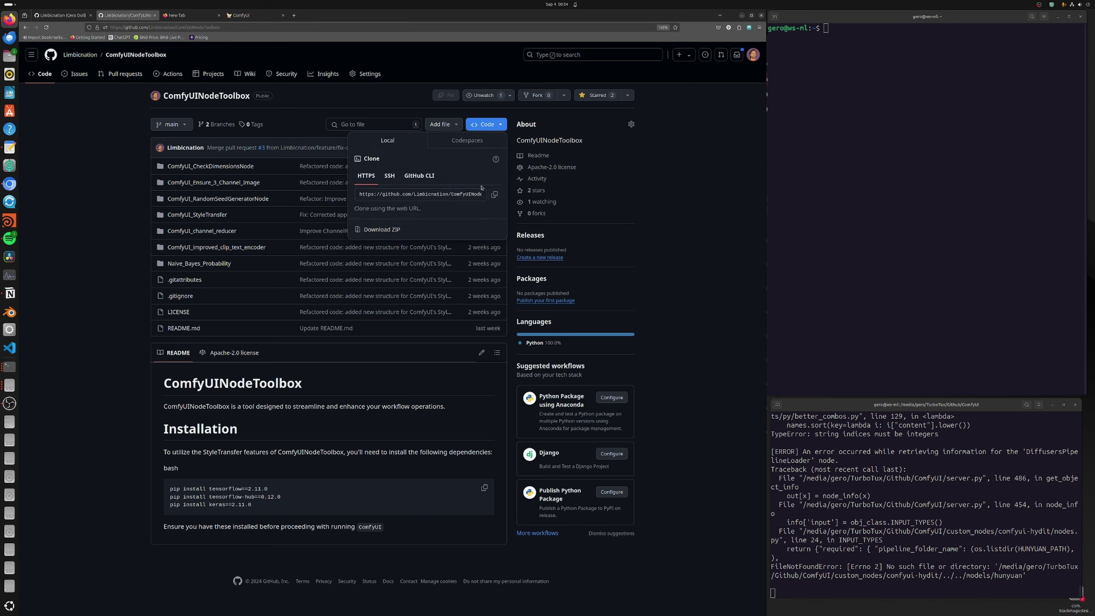
left_click(647, 250)
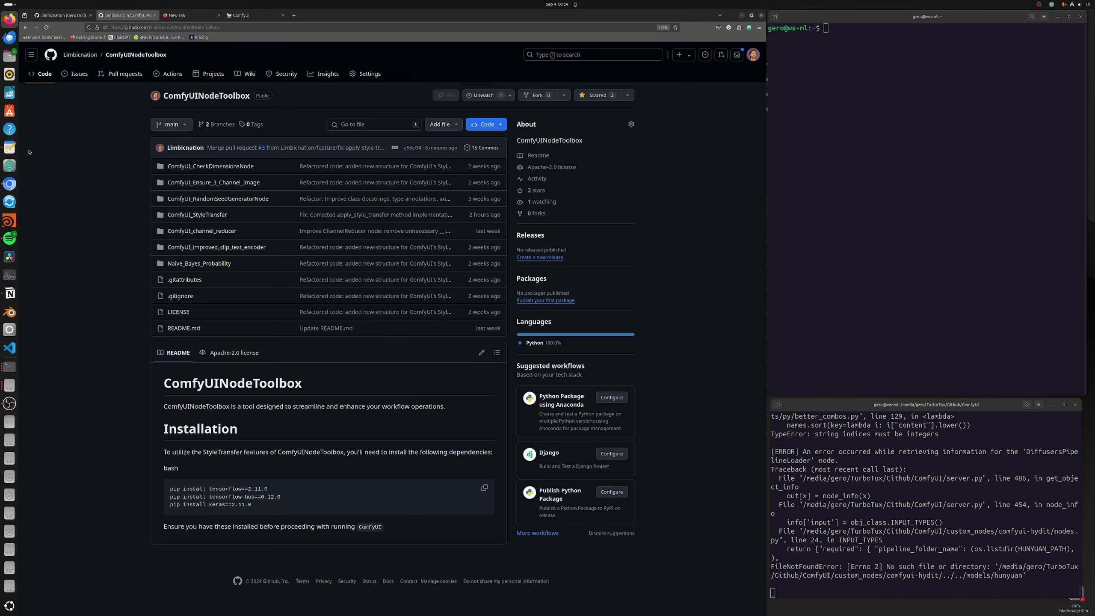
In the file manager, open ComfyUI's custom_nodes folder, show it as an icon grid, and move the window aside to return to the browser.
left_click(10, 56)
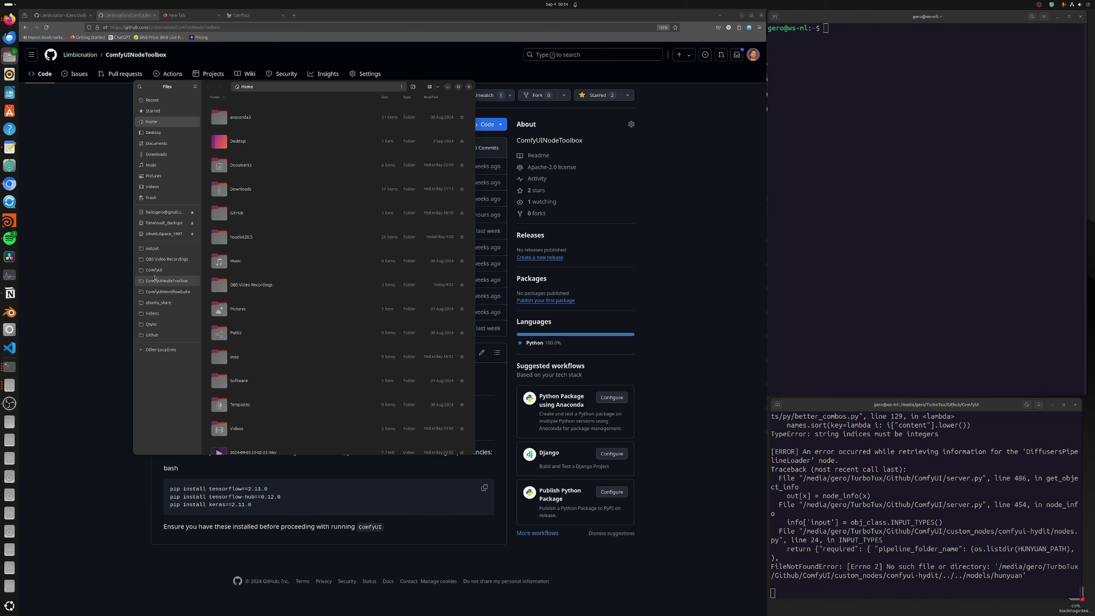
left_click(154, 270)
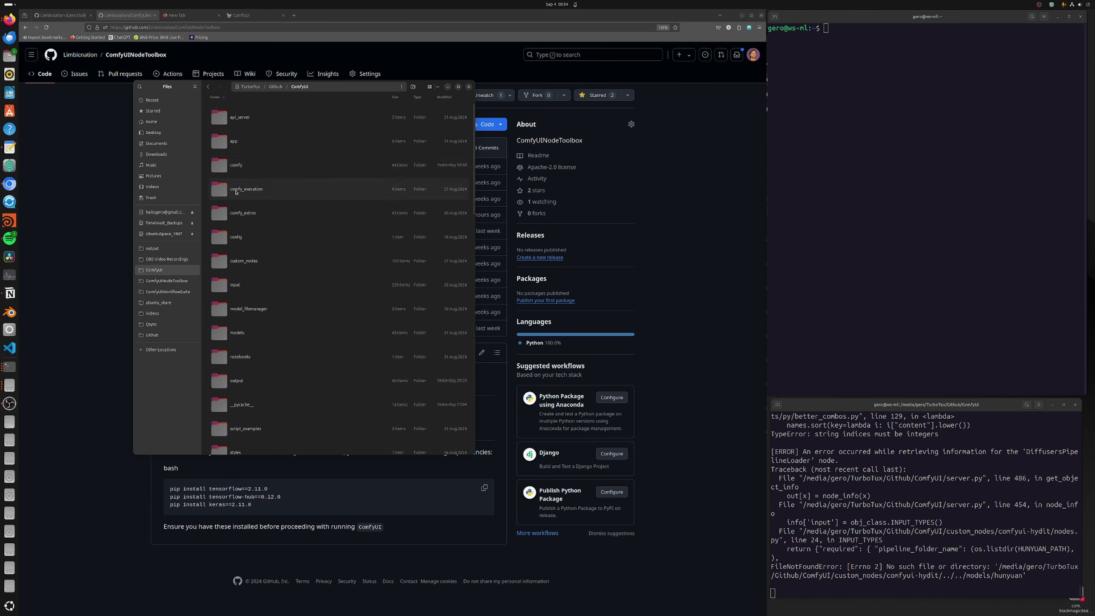
double_click(238, 264)
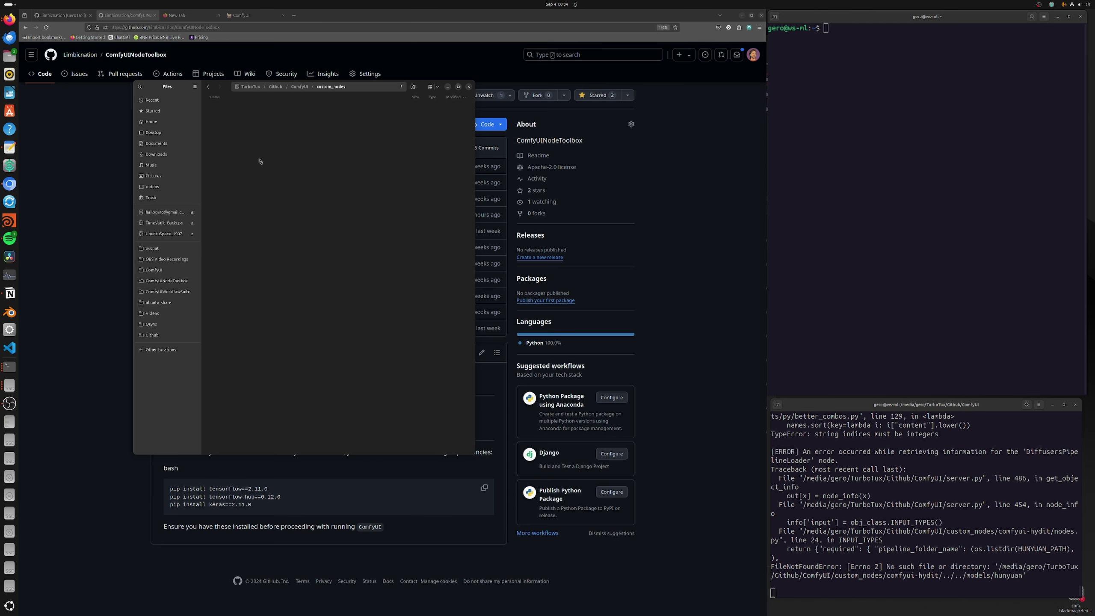
left_click(431, 87)
scroll(354, 254, "down", 6)
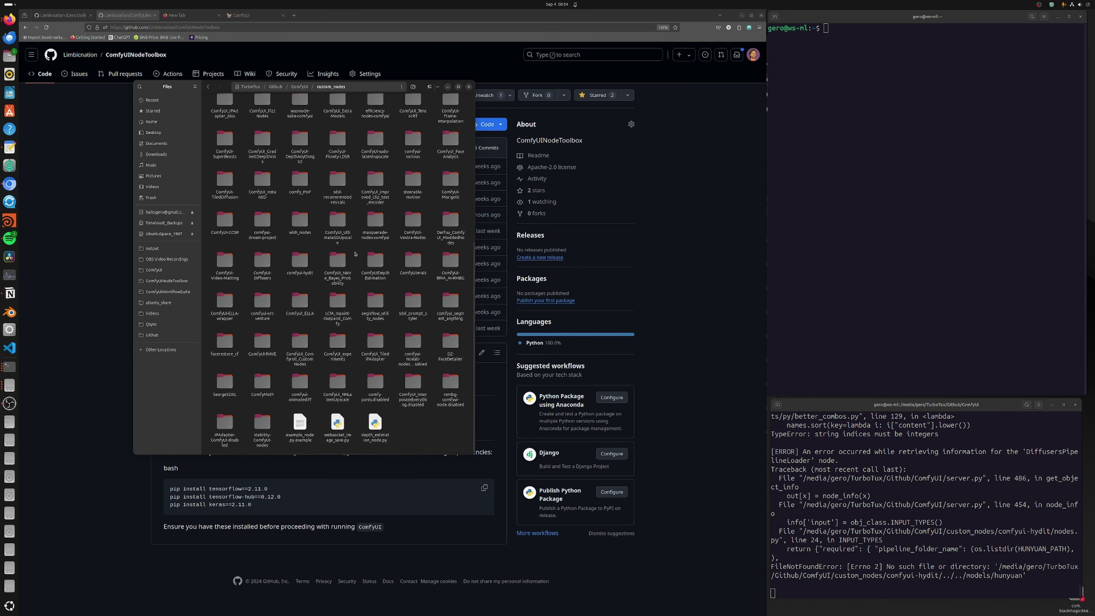
scroll(354, 254, "up", 6)
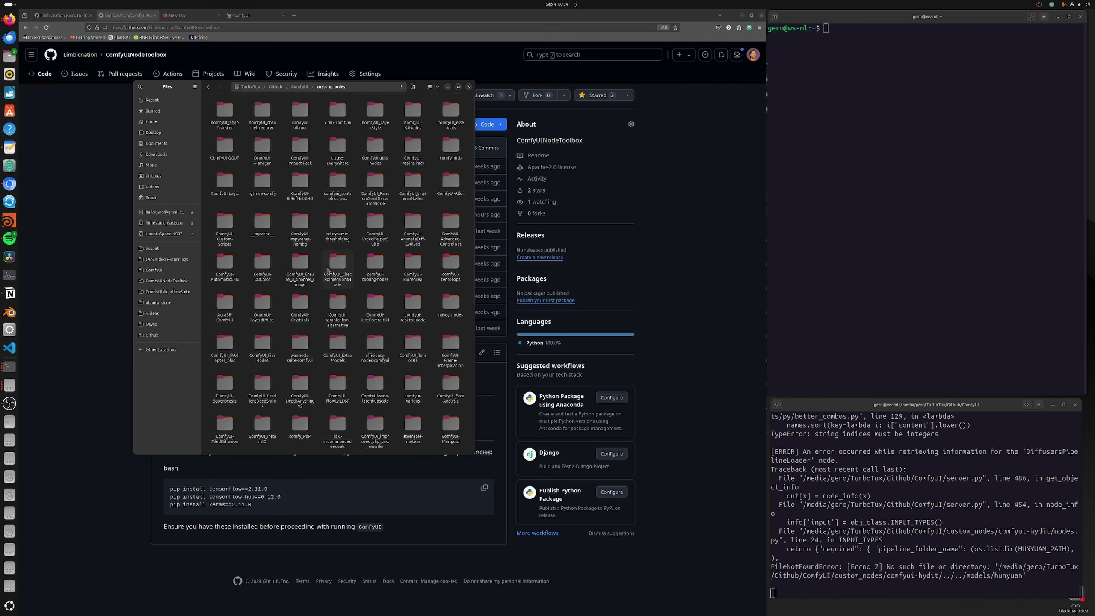
left_click_drag(194, 88, 550, 160)
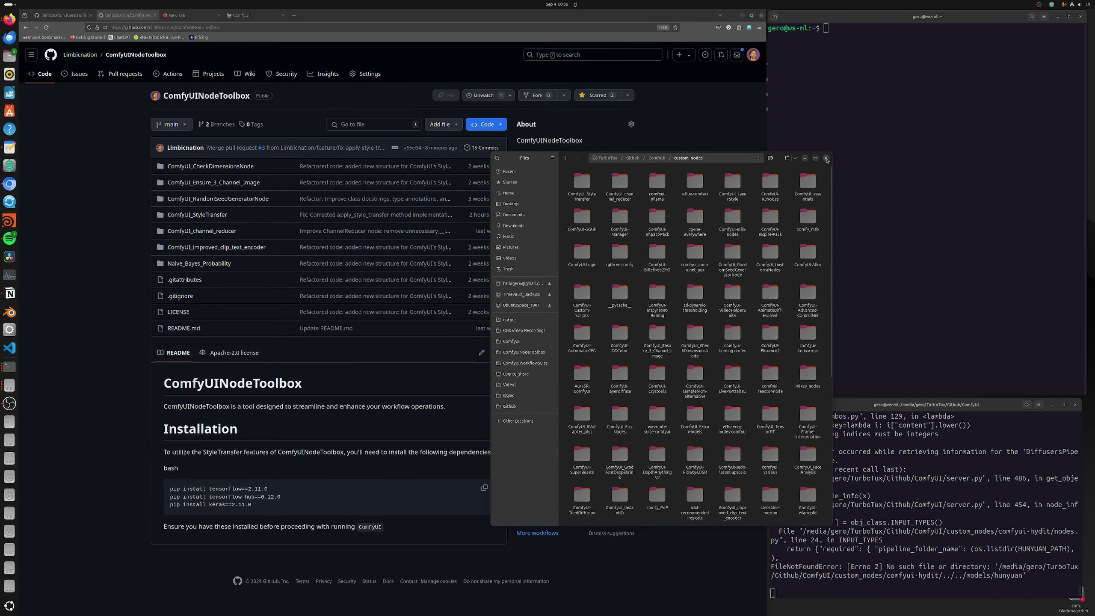
left_click(233, 338)
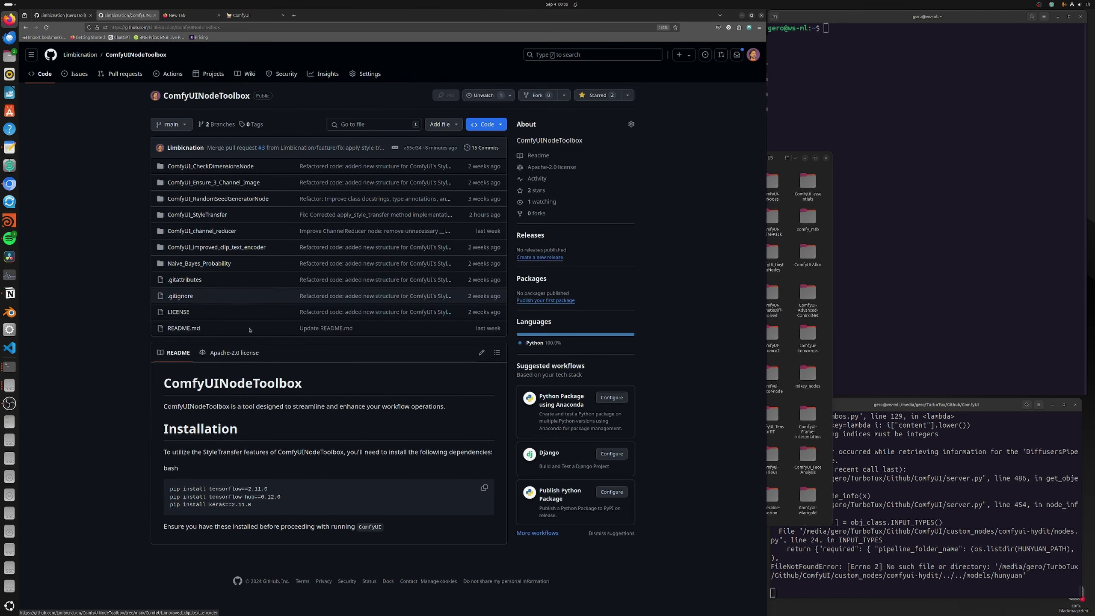
From the GitHub profile's contribution activity, open the Fast-Style-Transfer-TF repository in a separate browser tab.
left_click(61, 14)
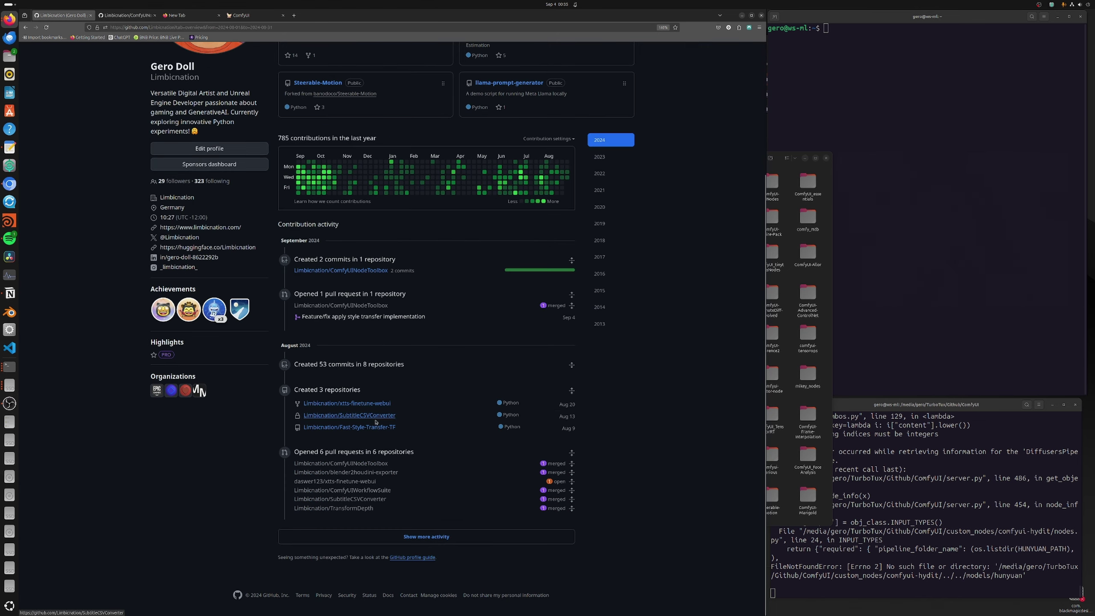
middle_click(376, 427)
left_click(127, 15)
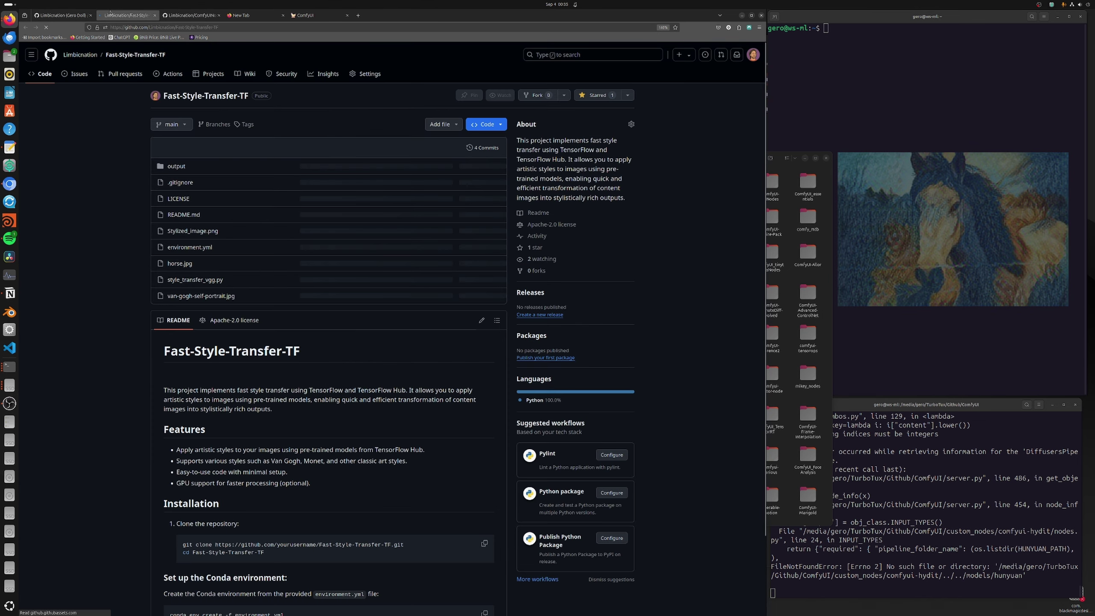
Review the Fast-Style-Transfer-TF README, covering the horse style-transfer example, the features, the clone command and the Conda environment setup.
scroll(409, 352, "down", 3)
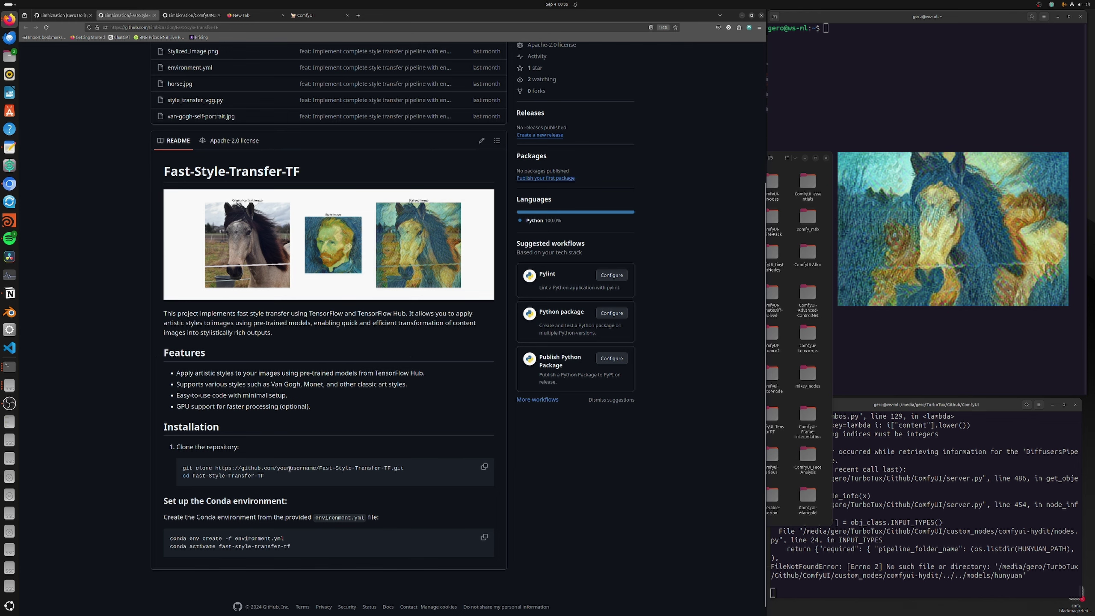
scroll(293, 464, "up", 3)
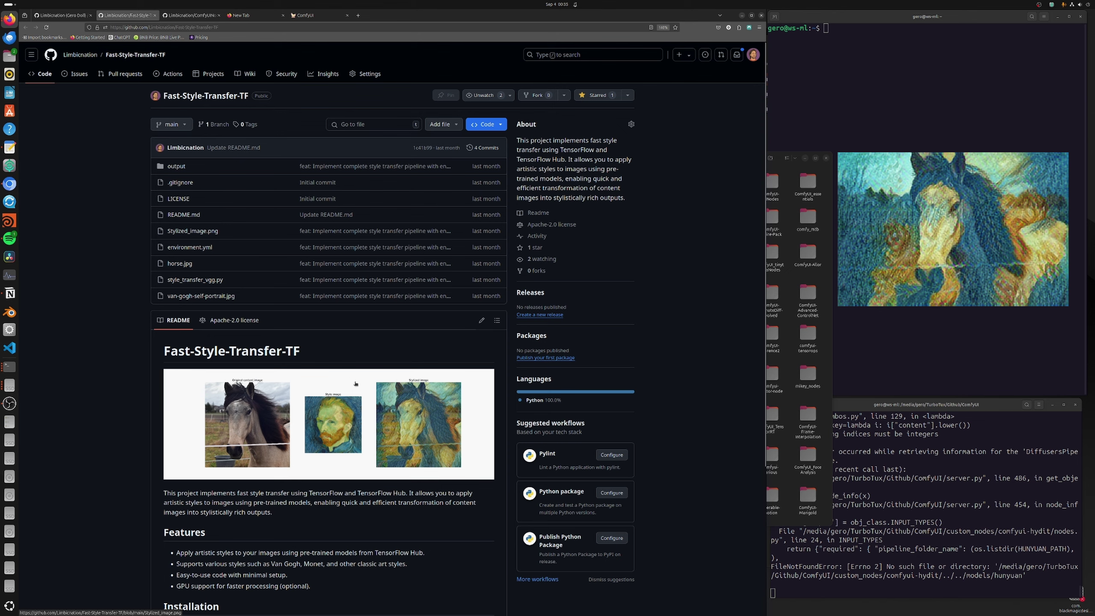
scroll(355, 383, "down", 3)
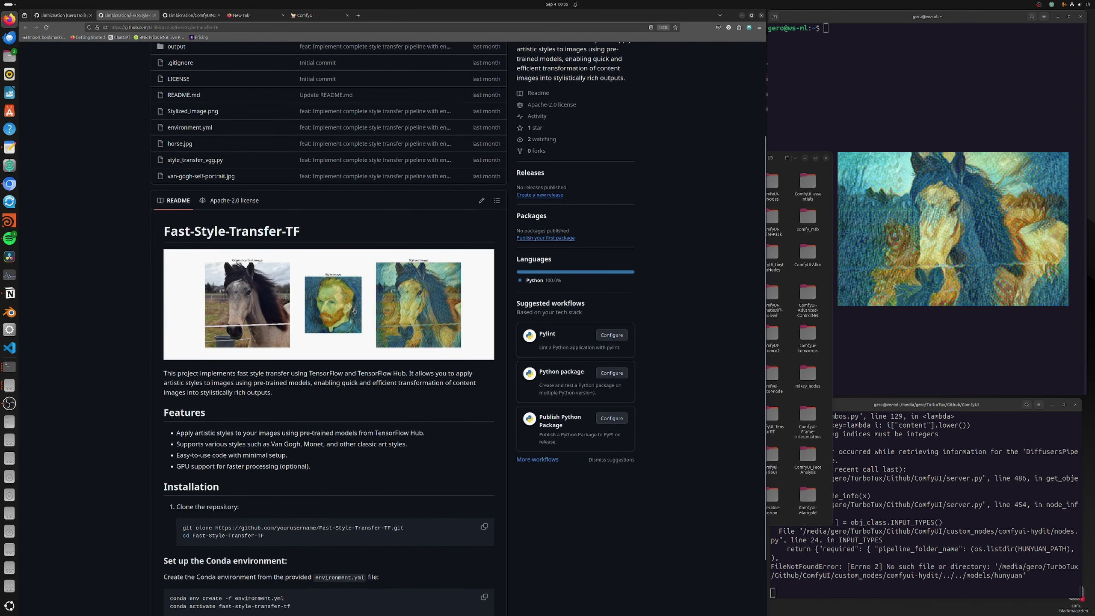
scroll(354, 311, "up", 3)
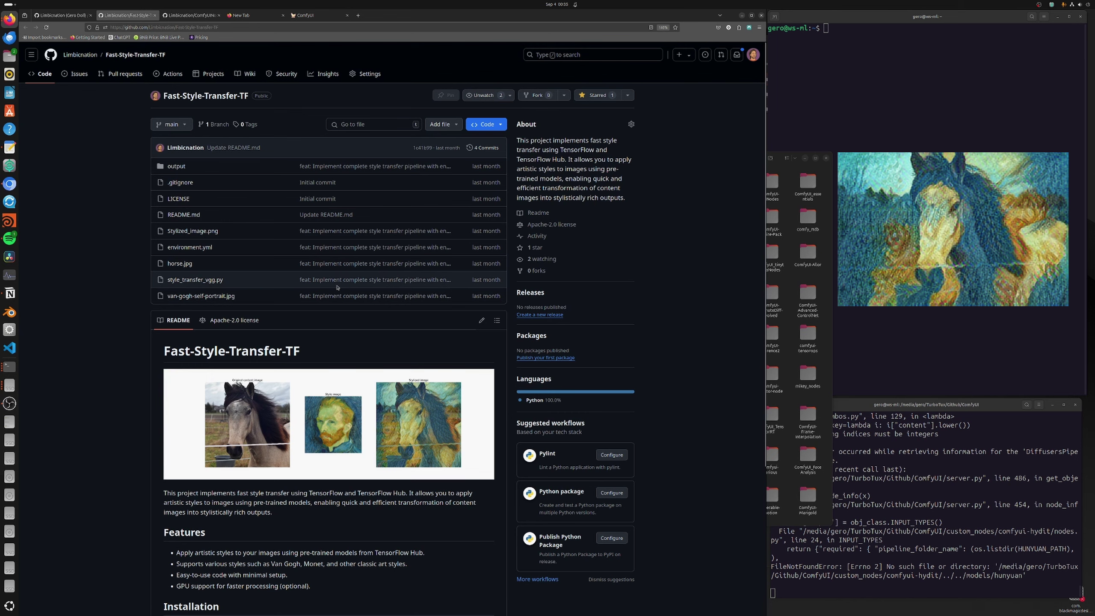
scroll(388, 297, "down", 3)
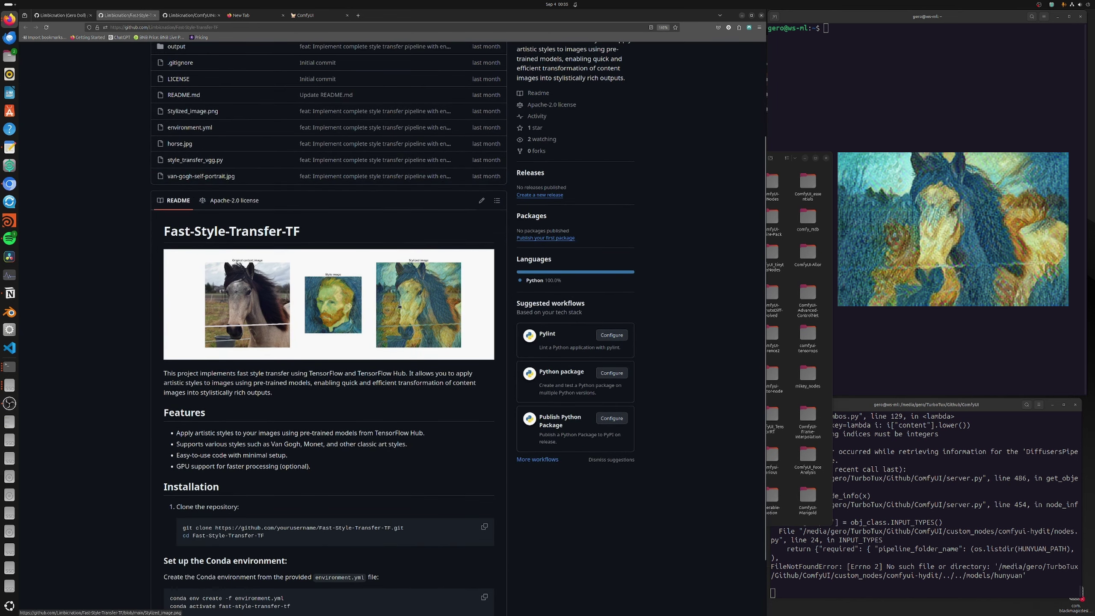
scroll(399, 306, "down", 2)
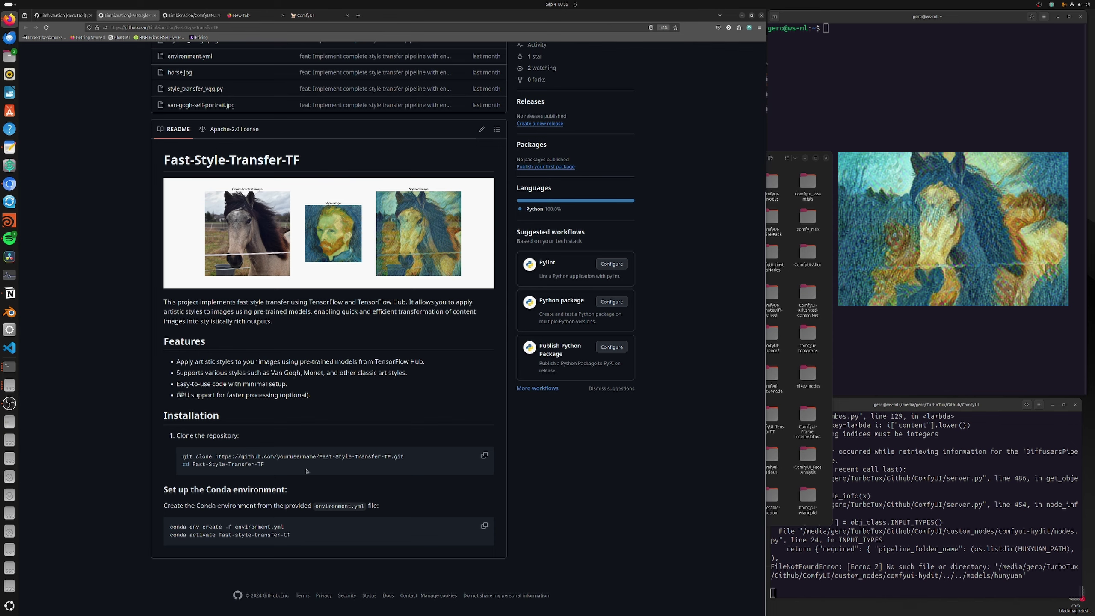
scroll(307, 470, "up", 5)
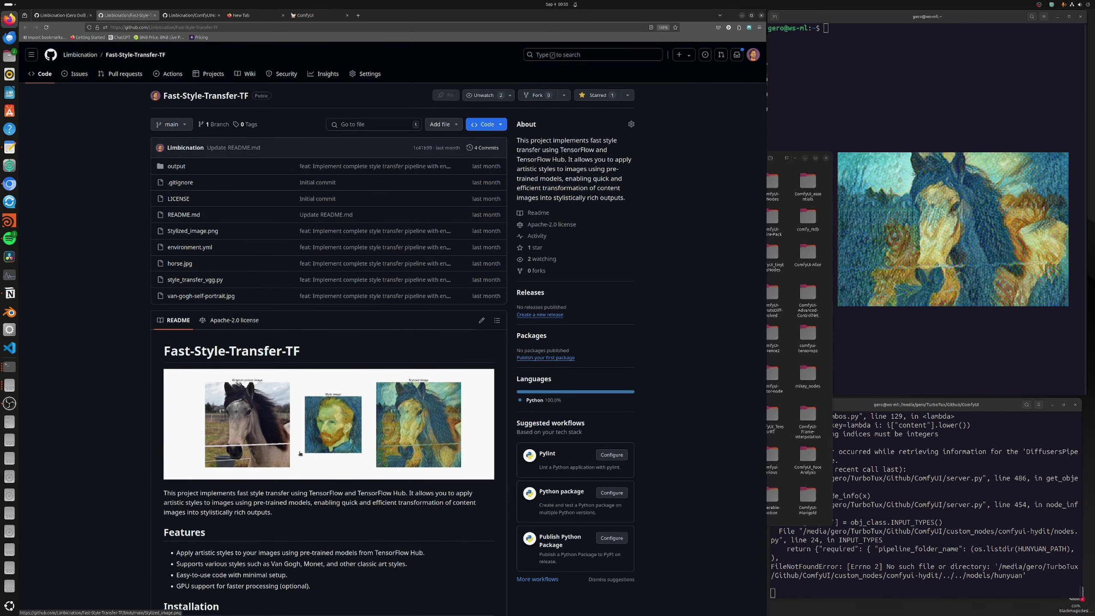
Close the blank browser tab and switch to ComfyUI, bringing the image-loading and colour conversion part of the workflow into view.
left_click(282, 15)
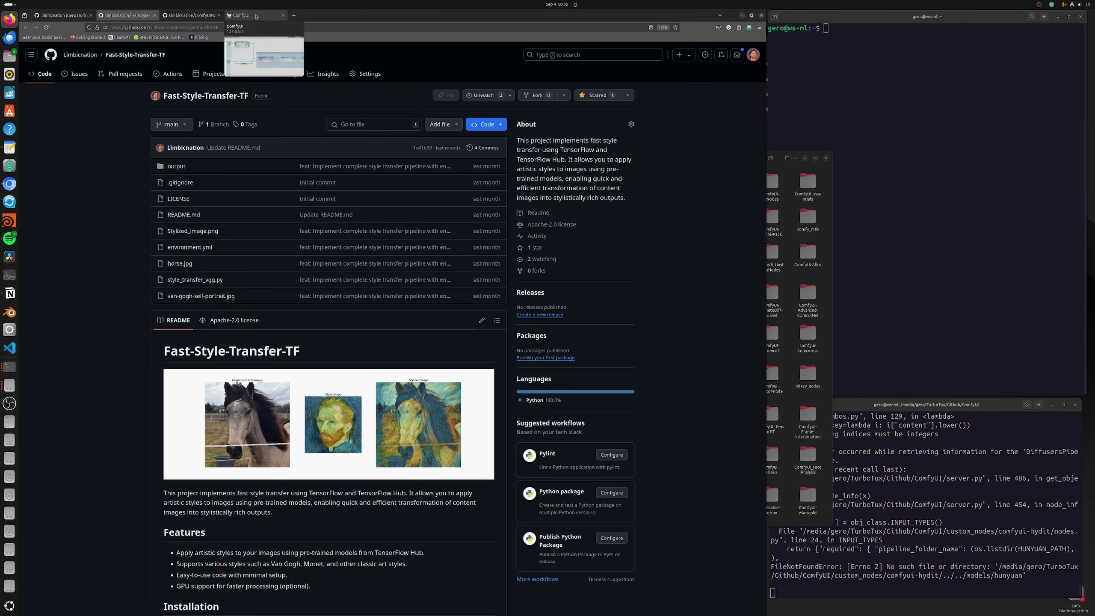
left_click(252, 15)
left_click_drag(235, 253, 308, 254)
scroll(311, 256, "down", 3)
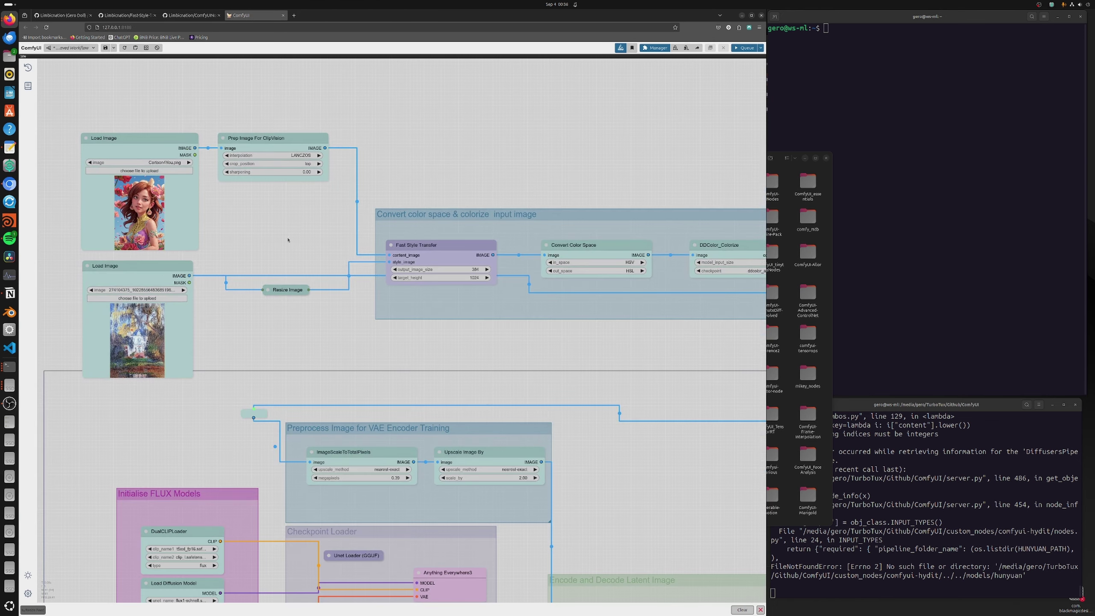
Examine the two Load Image nodes, looking closely at the painting that serves as the style image.
left_click_drag(210, 242, 328, 249)
scroll(327, 248, "up", 4)
scroll(190, 198, "up", 4)
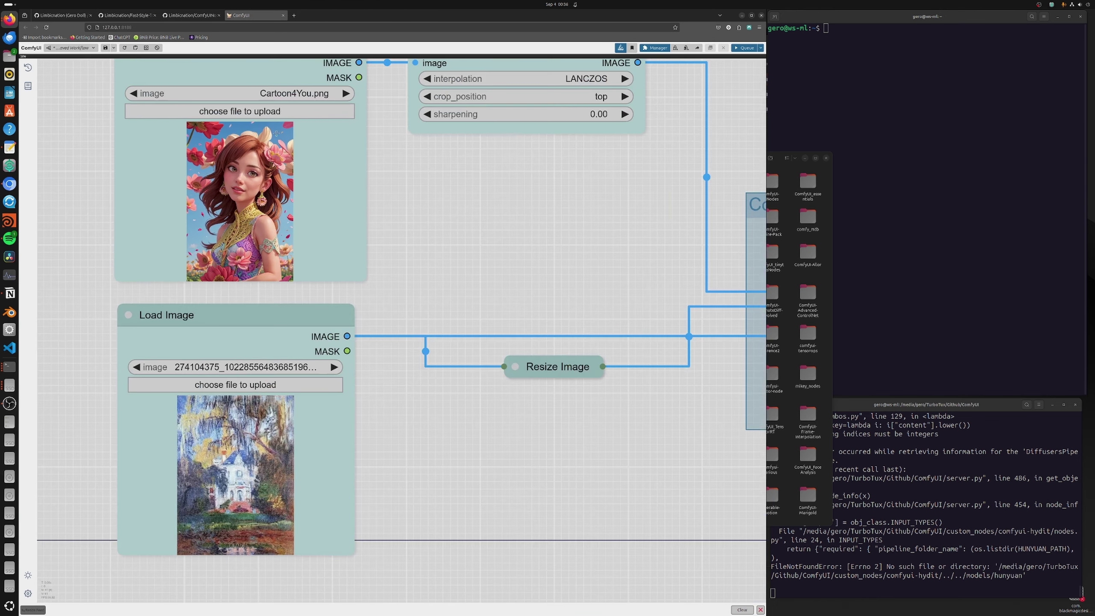
scroll(256, 364, "up", 6)
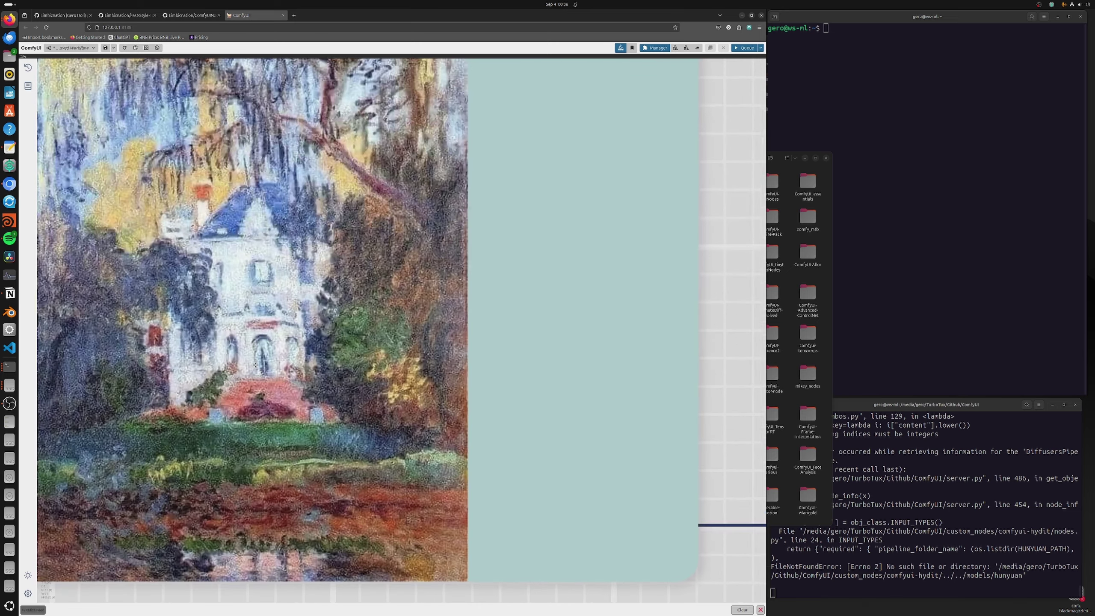
scroll(255, 364, "down", 6)
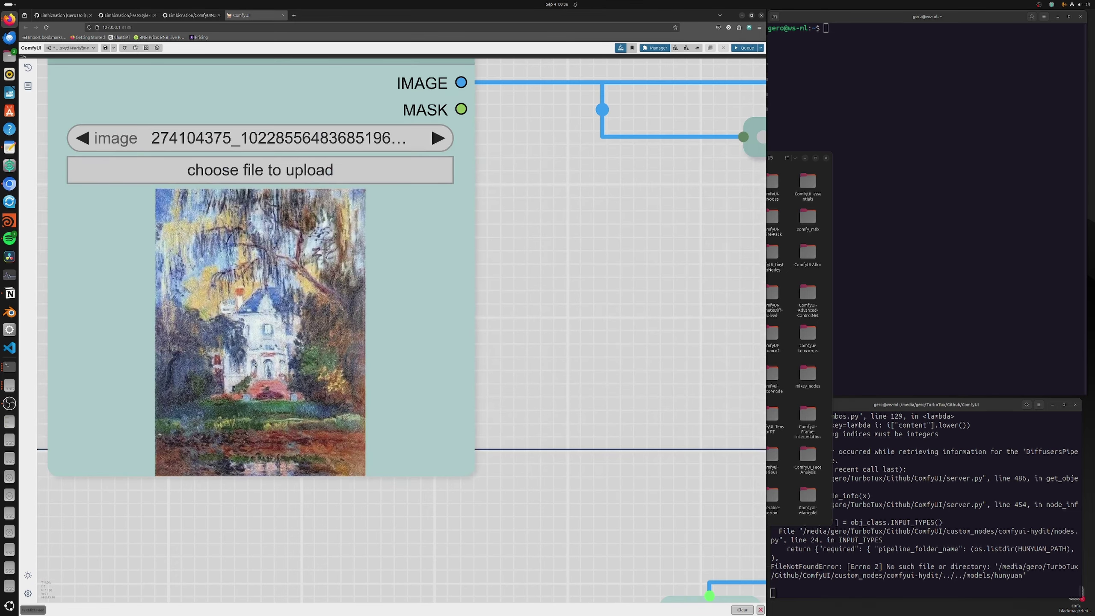
scroll(357, 324, "up", 5)
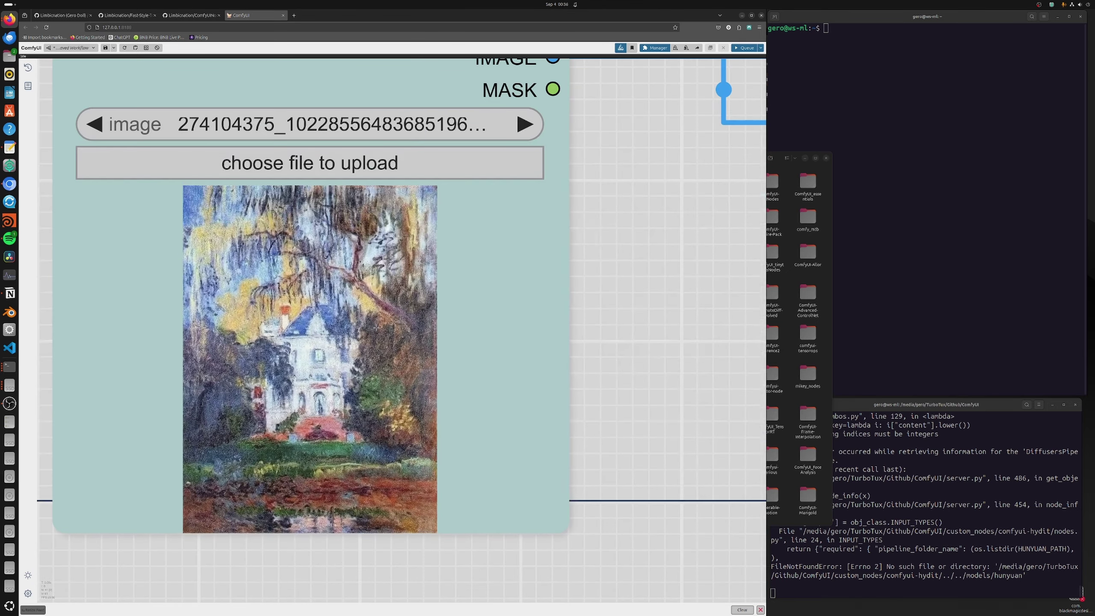
scroll(332, 329, "down", 5)
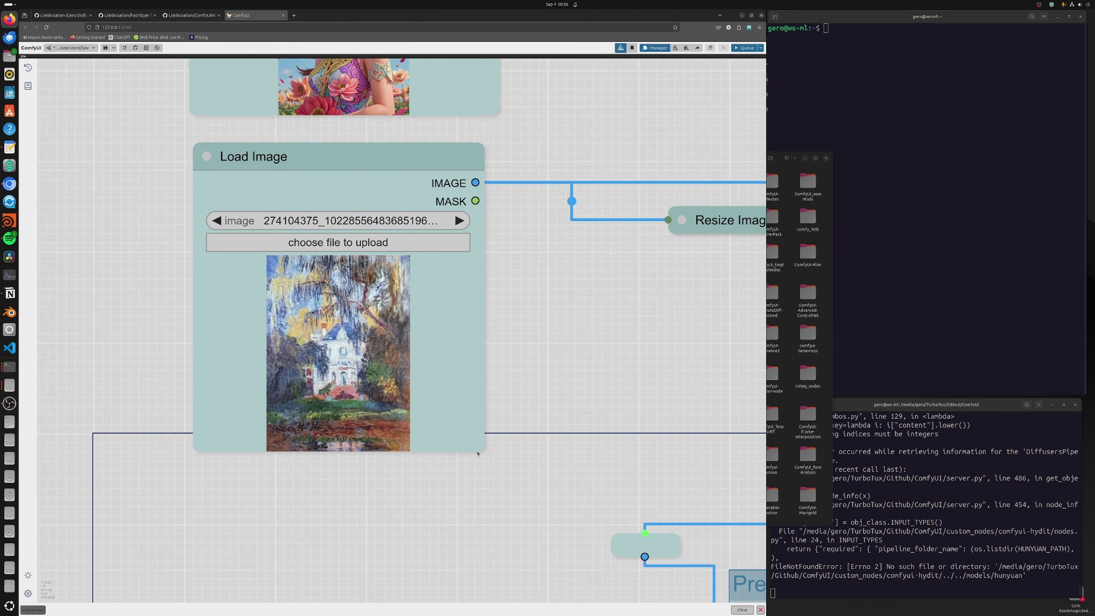
scroll(389, 386, "down", 6)
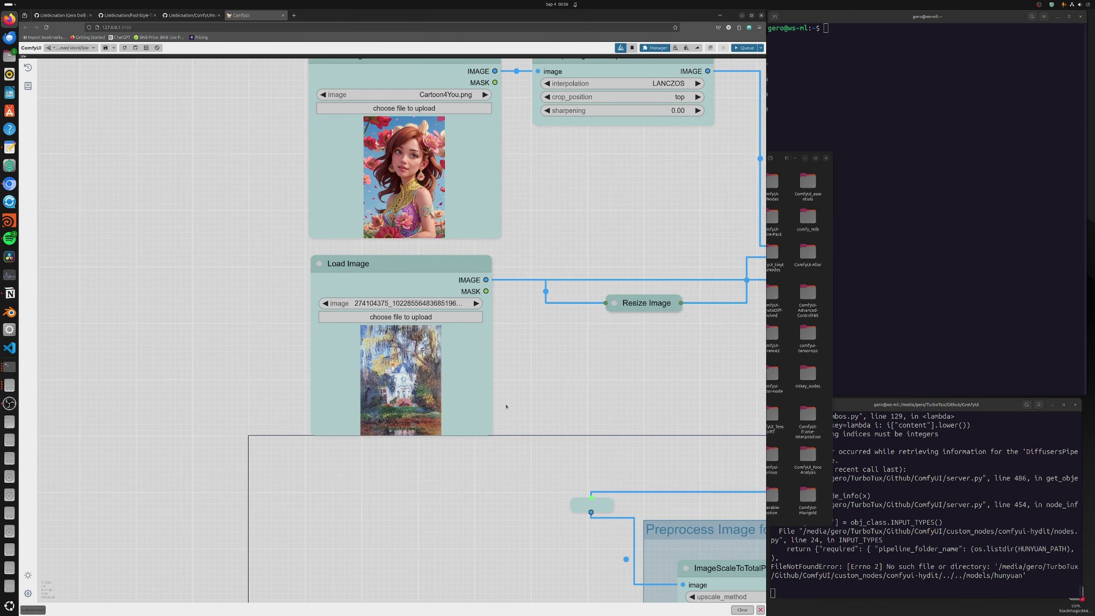
Examine the "Convert color space & colorize input image" group from Fast Style Transfer through to Color Match and Ensure 3 Channel Image Node.
left_click_drag(390, 386, 406, 252)
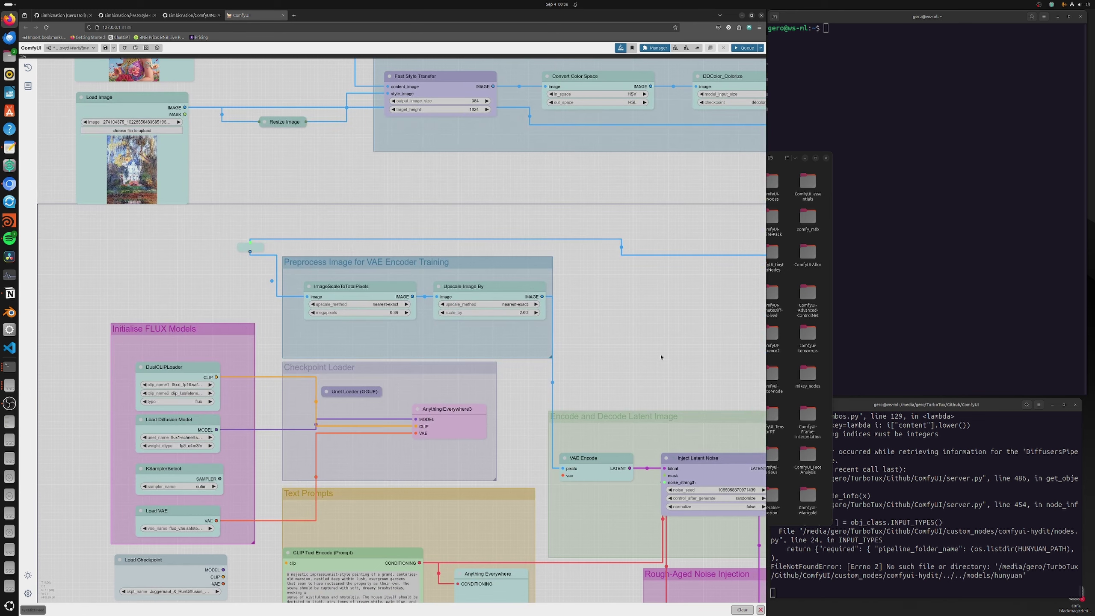
left_click_drag(661, 357, 490, 613)
scroll(511, 460, "up", 1)
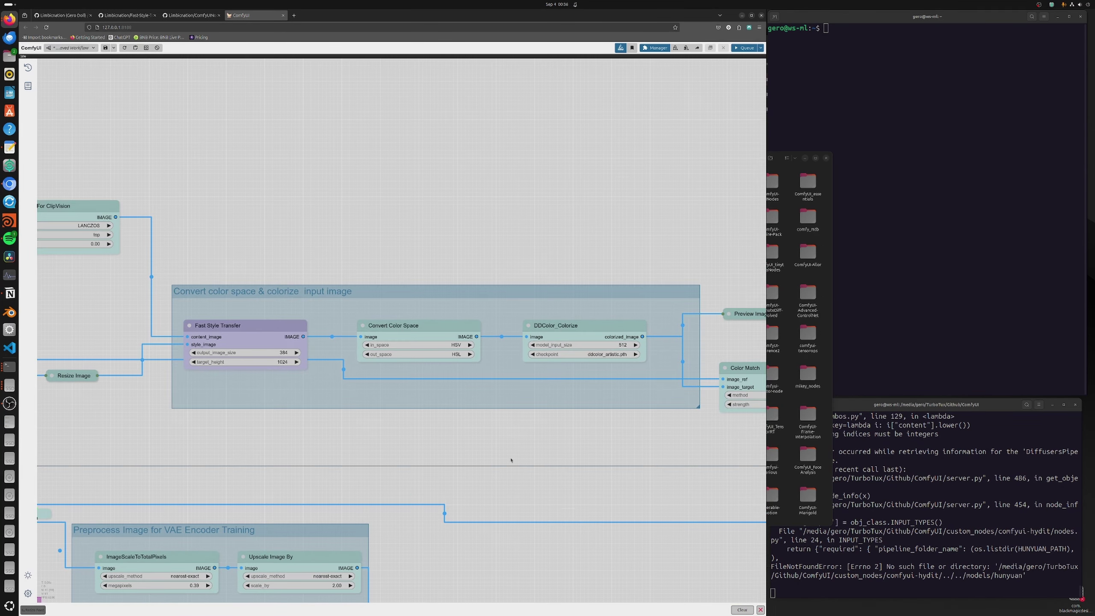
left_click_drag(510, 460, 433, 428)
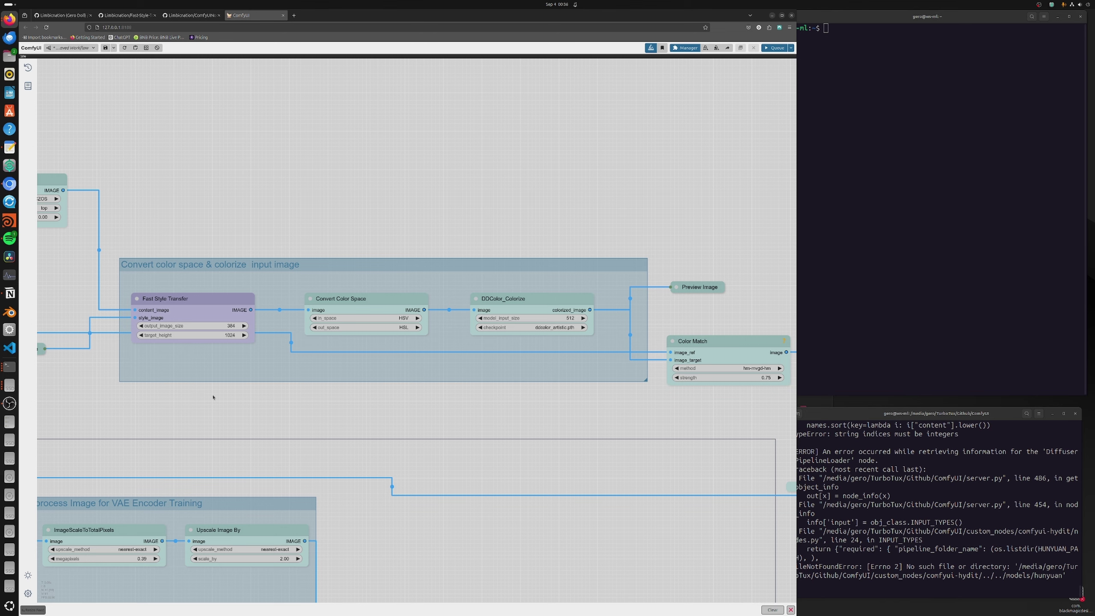
left_click_drag(213, 397, 273, 401)
scroll(250, 339, "up", 4)
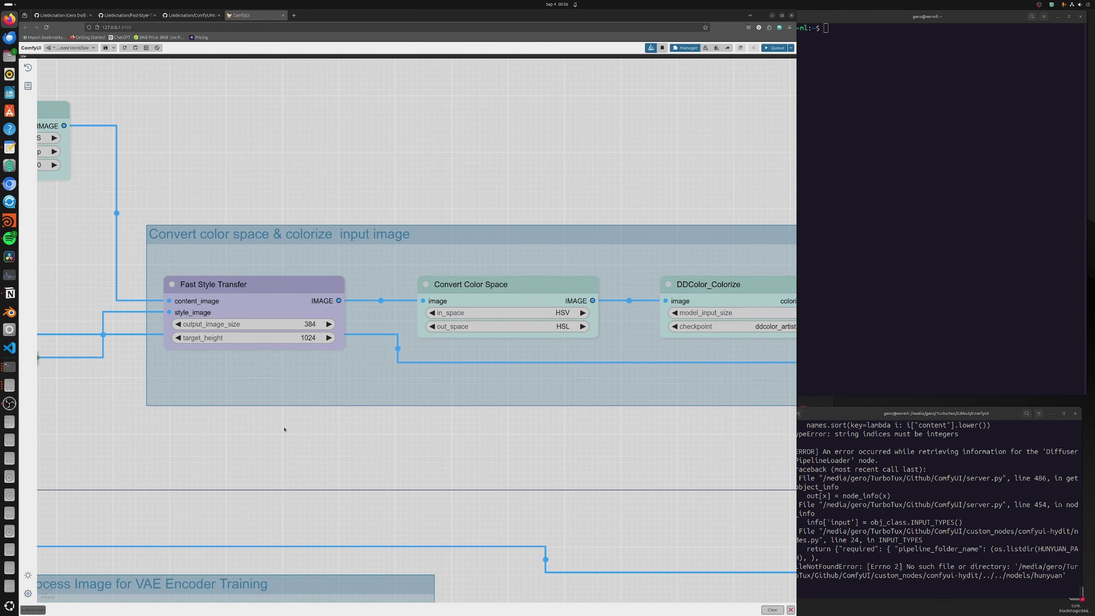
scroll(286, 420, "down", 8)
scroll(457, 392, "up", 3)
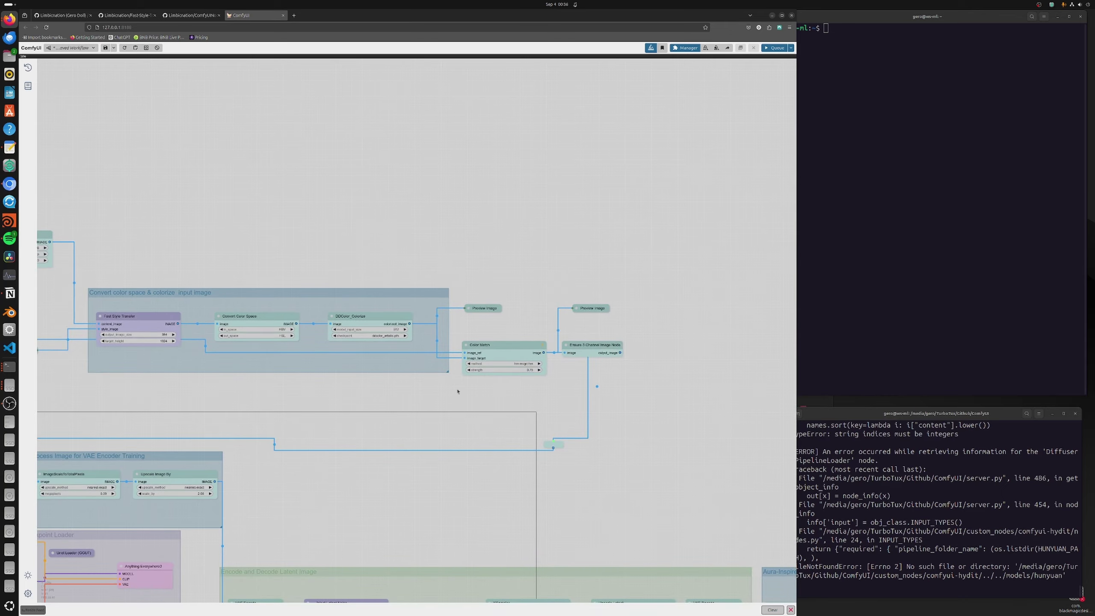
left_click_drag(359, 381, 399, 381)
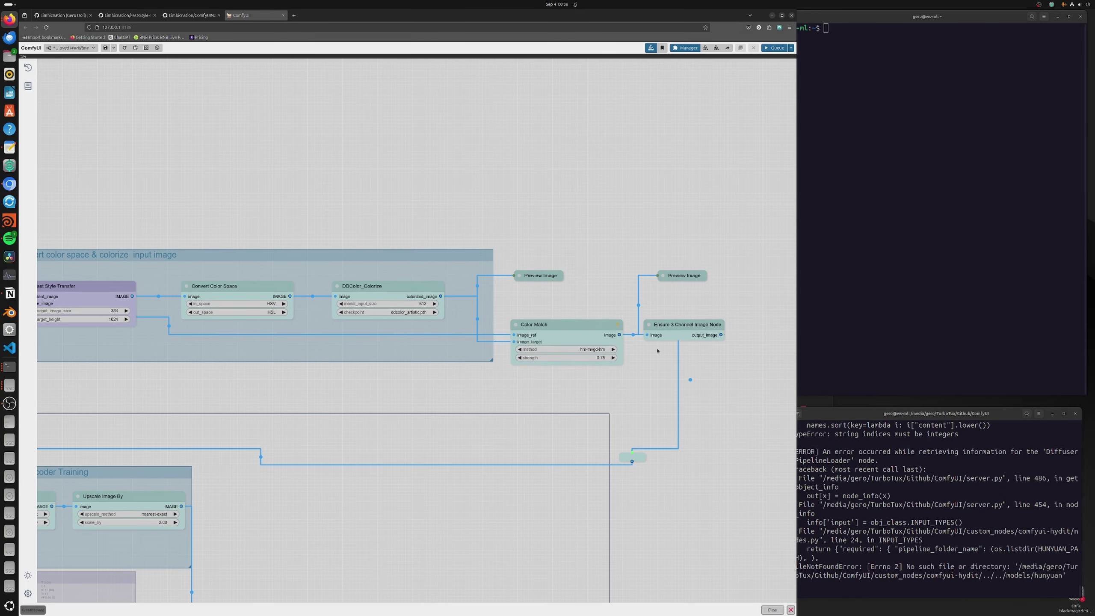
Examine the FLUX model loading, image preprocessing, text prompt, latent encoding and noise injection groups of the workflow.
left_click_drag(271, 387, 504, 365)
left_click_drag(361, 390, 347, 308)
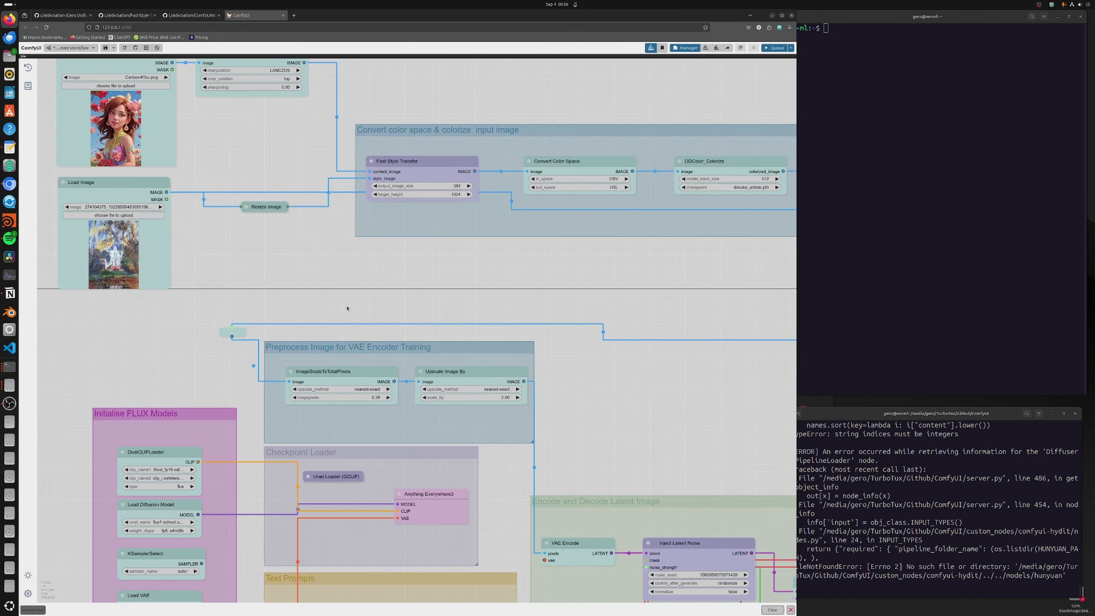
left_click_drag(566, 418, 464, 221)
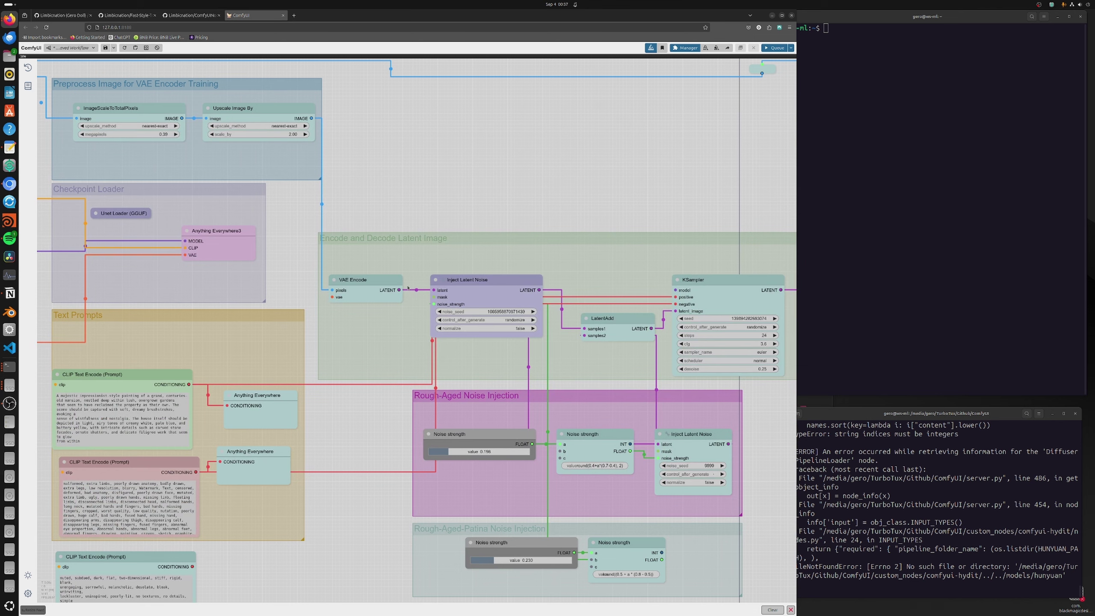
left_click_drag(349, 408, 401, 380)
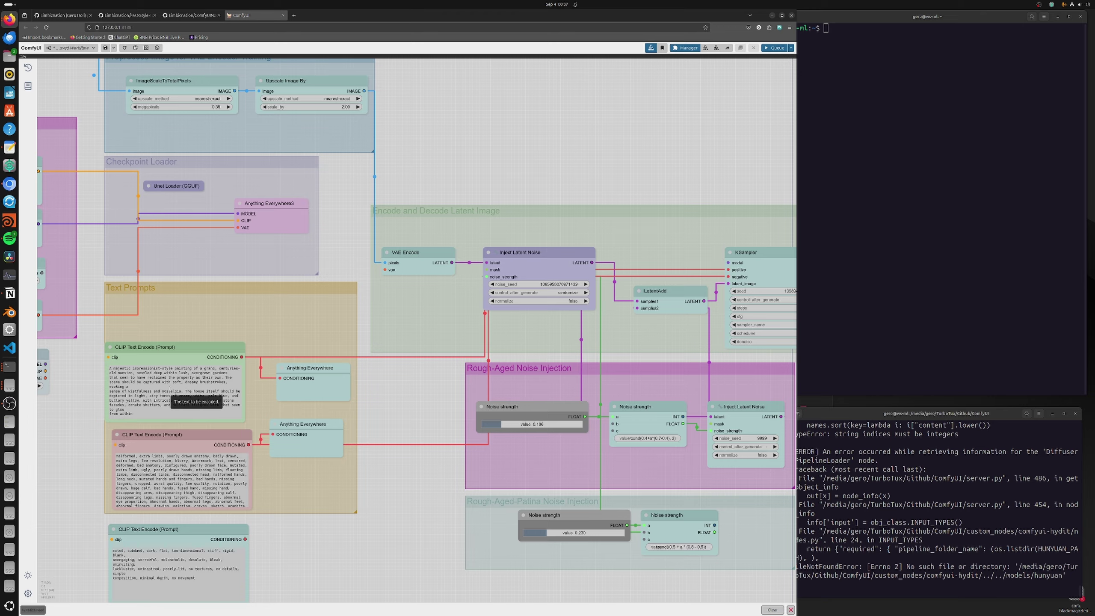
Inspect the house-and-garden painting in the second Load Image node up close as the style image.
scroll(78, 384, "down", 3)
left_click_drag(77, 384, 267, 576)
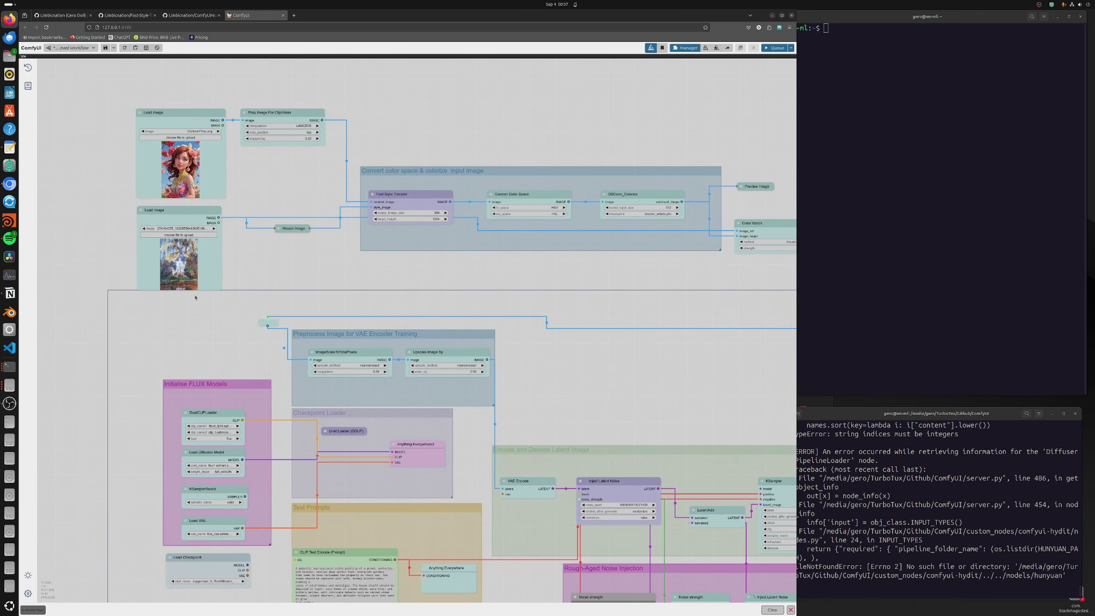
scroll(180, 255, "up", 9)
scroll(178, 249, "up", 6)
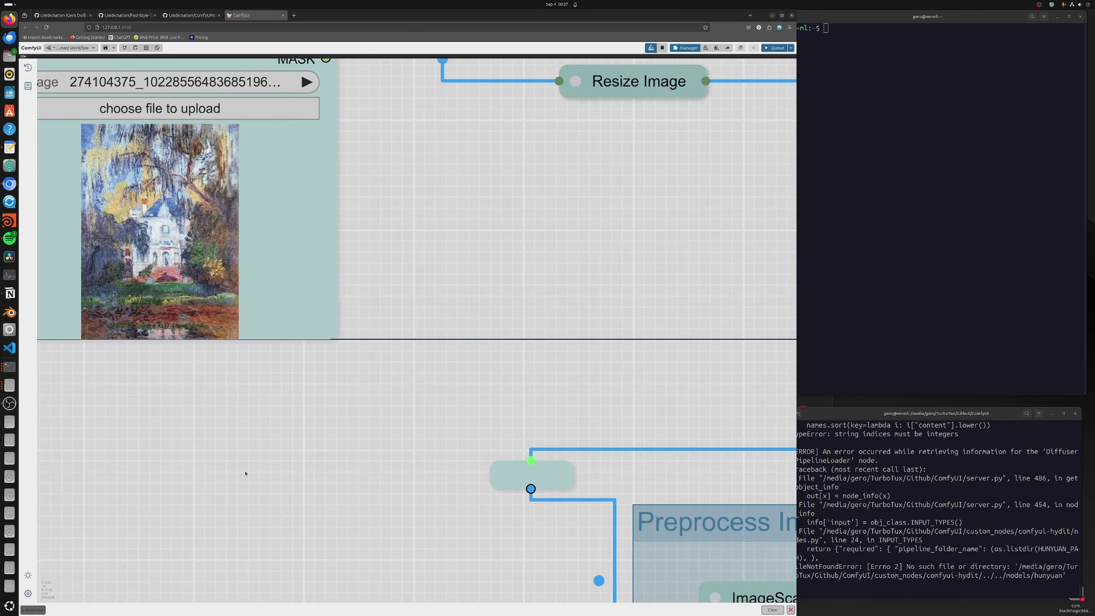
left_click_drag(176, 354, 363, 512)
scroll(345, 458, "up", 5)
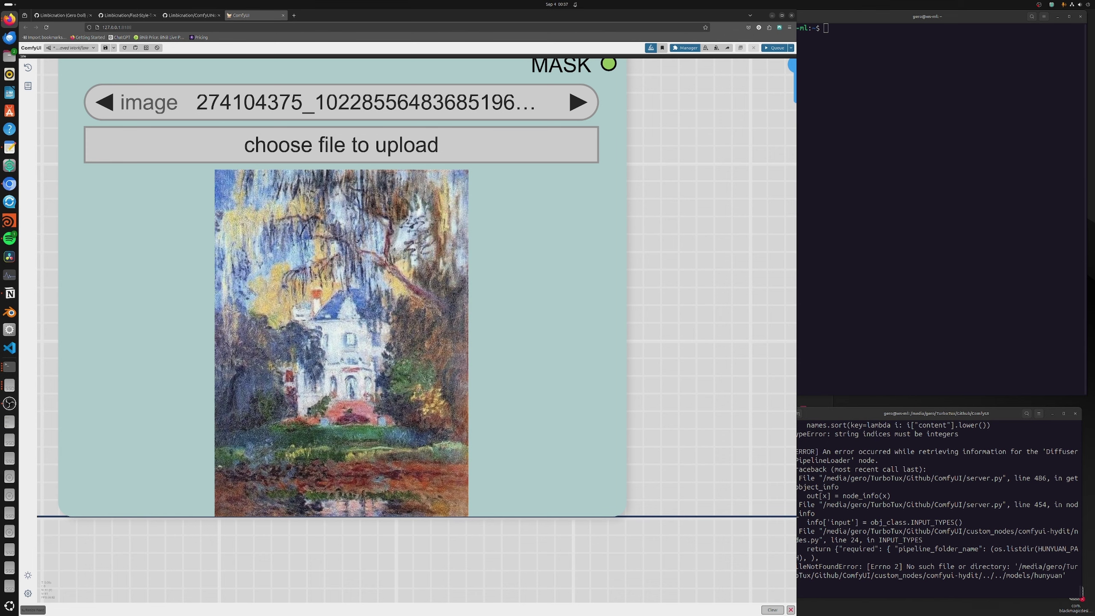
scroll(366, 305, "up", 2)
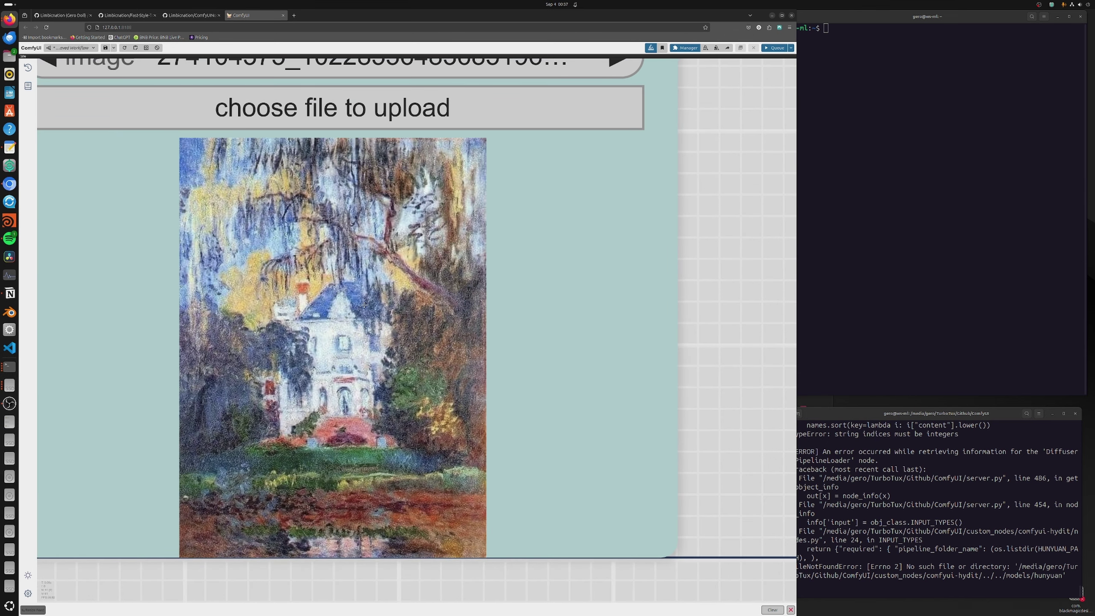
Examine the KSampler settings and the surrounding LatentAdd, noise injection, Upscale Latent and VAE Decode nodes.
scroll(365, 306, "down", 5)
scroll(365, 305, "down", 10)
left_click_drag(647, 305, 425, 553)
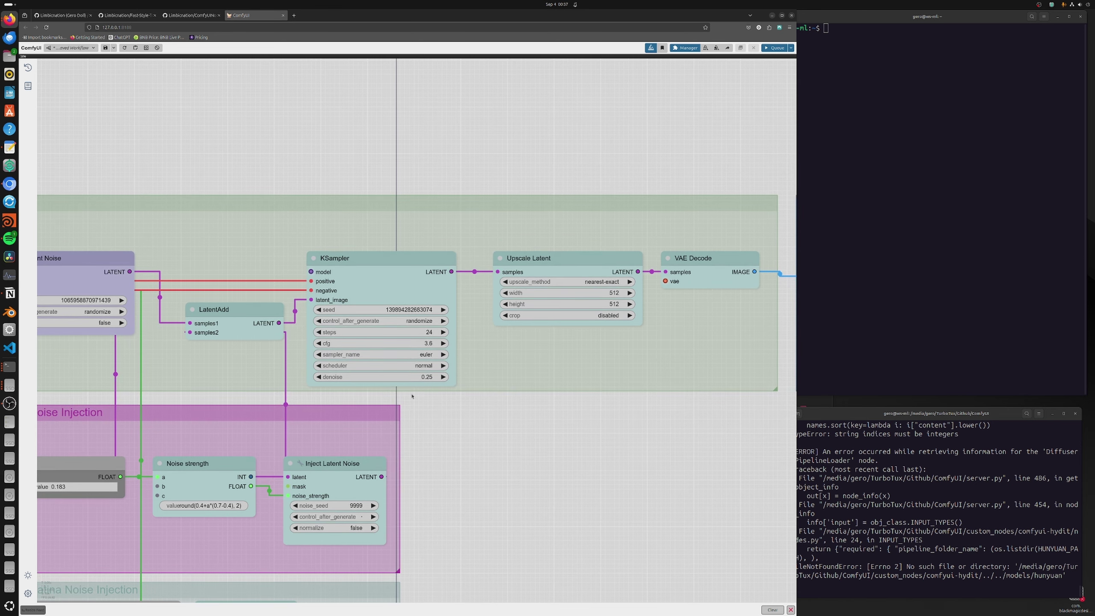
scroll(379, 364, "up", 6)
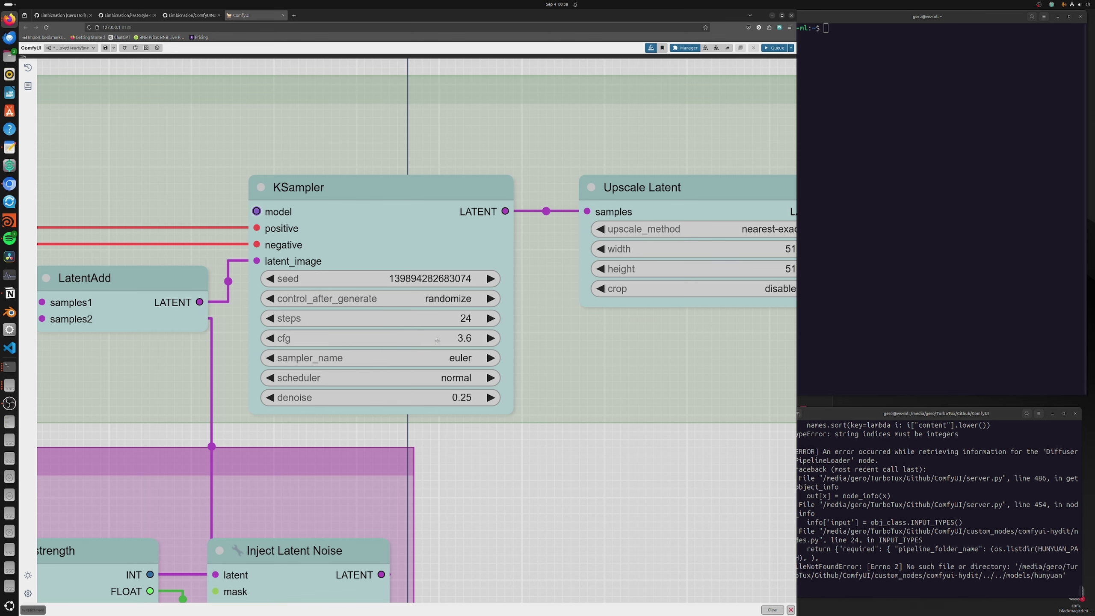
scroll(538, 497, "down", 5)
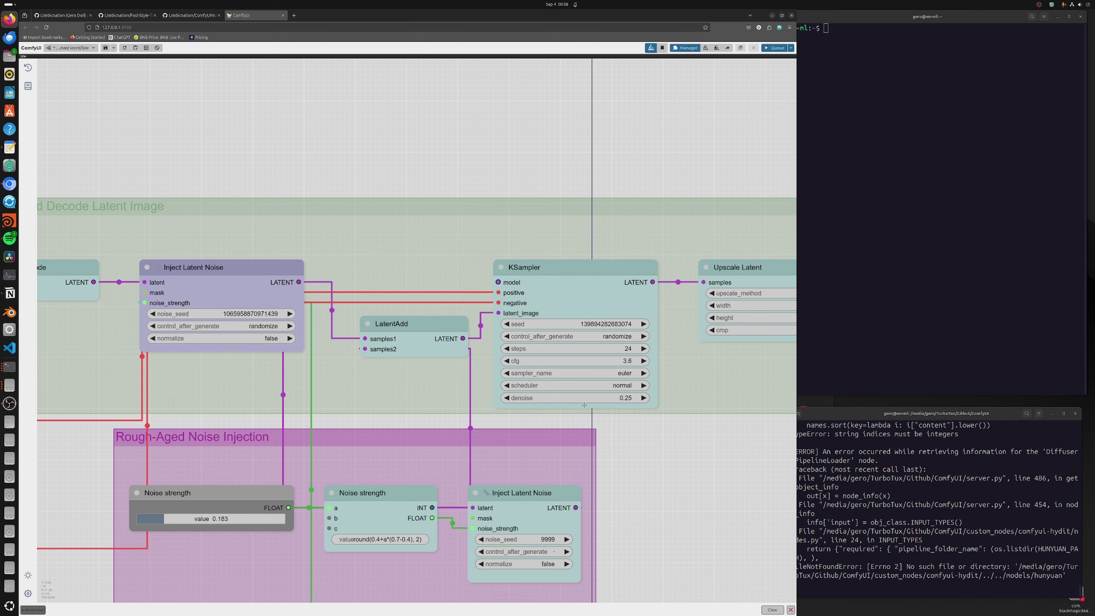
scroll(450, 415, "down", 2)
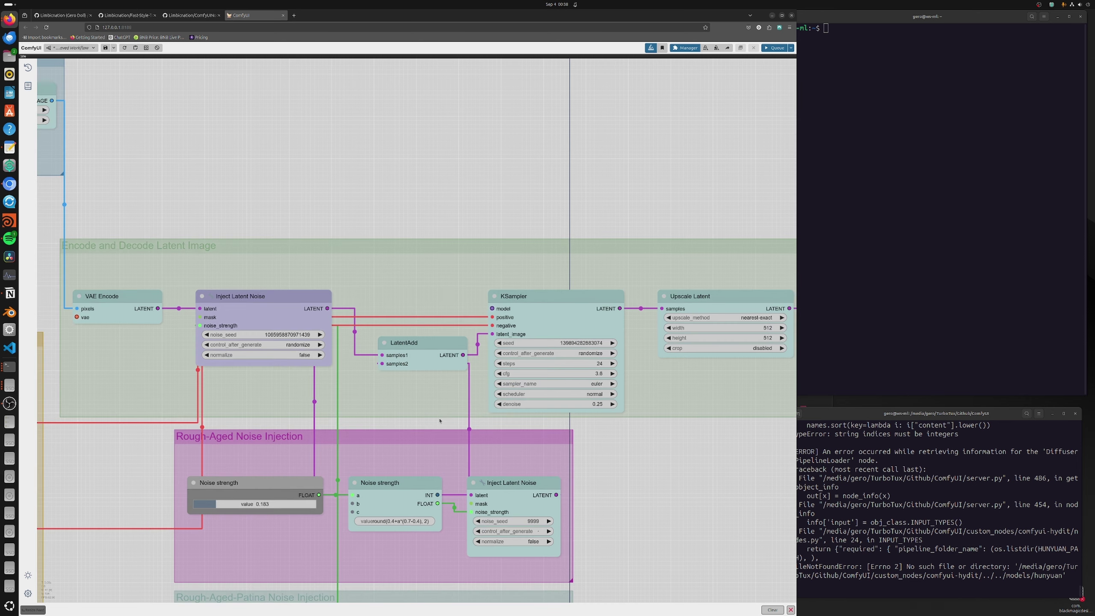
left_click_drag(435, 418, 410, 409)
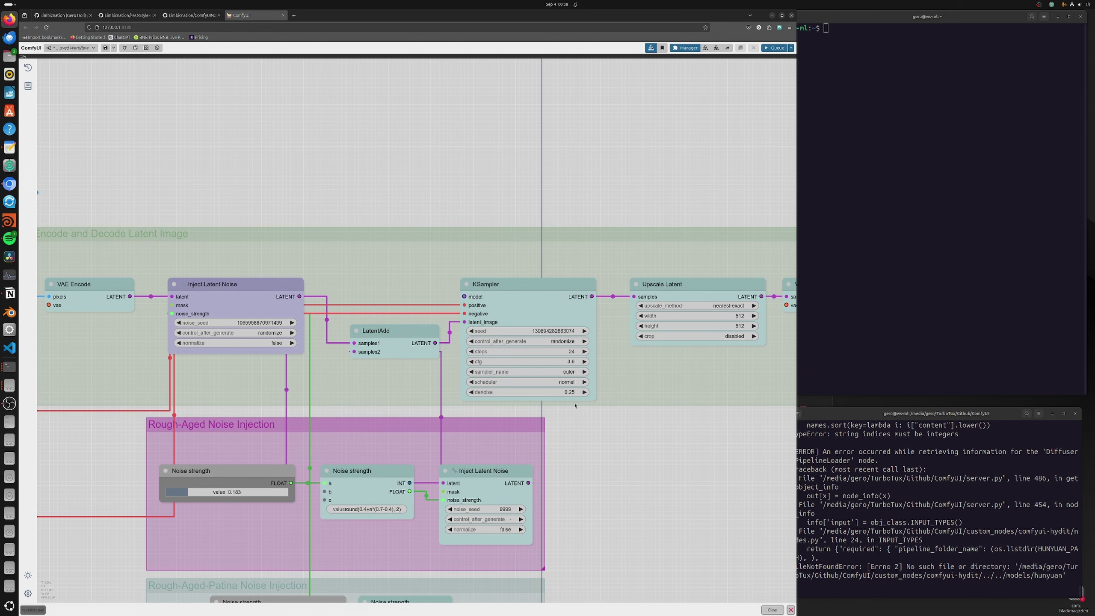
left_click_drag(657, 442, 476, 447)
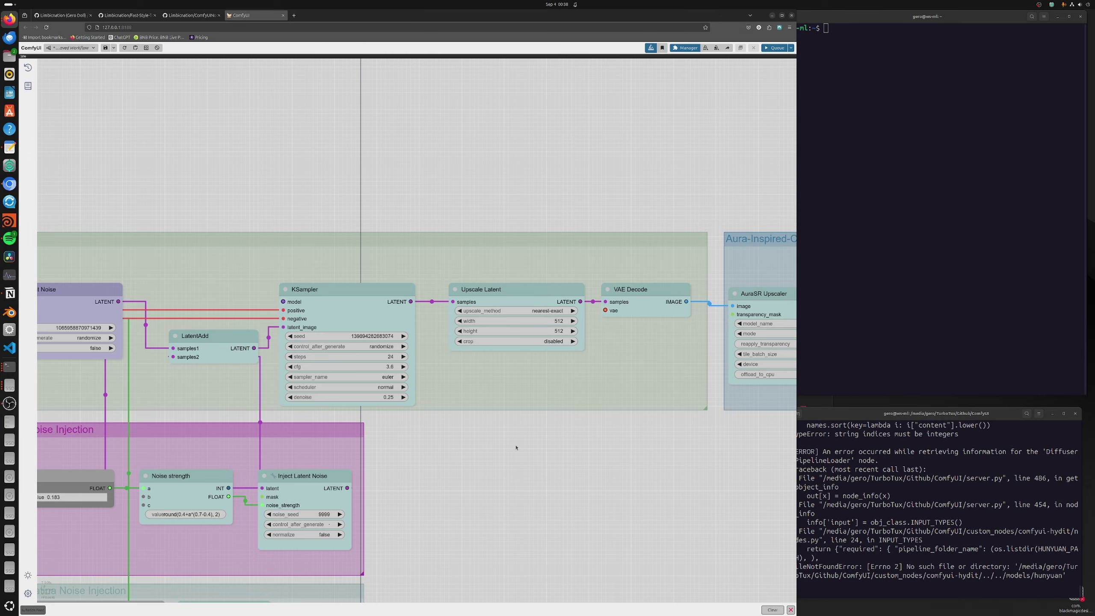
Review the content and style Load Image nodes and their connections through Prep Image For ClipVision and Resize Image.
scroll(518, 460, "down", 3)
left_click_drag(503, 310, 826, 443)
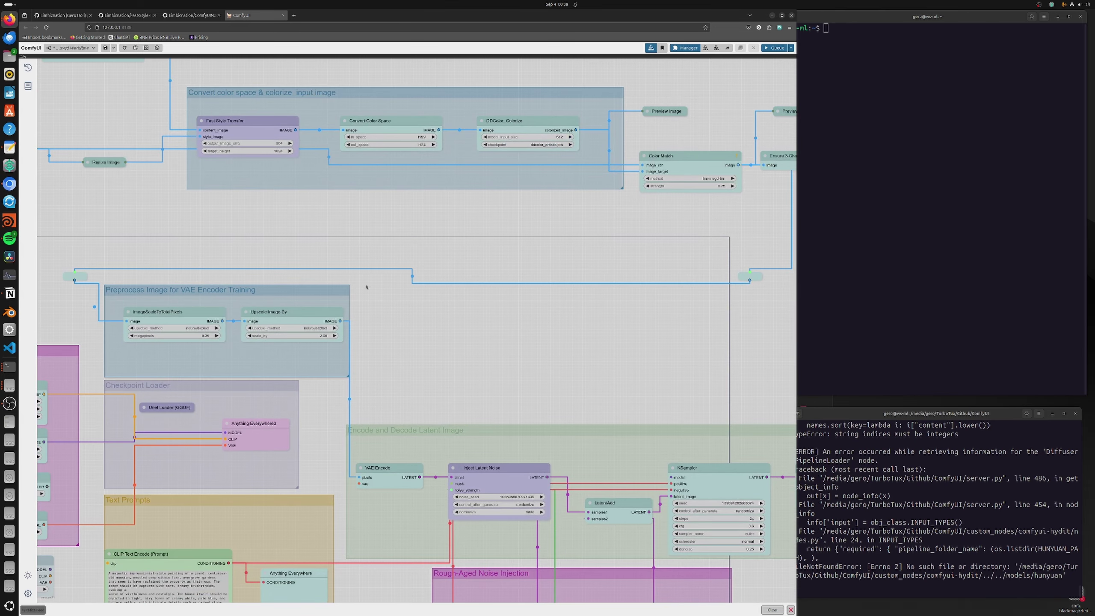
left_click_drag(468, 332, 785, 496)
scroll(276, 416, "up", 8)
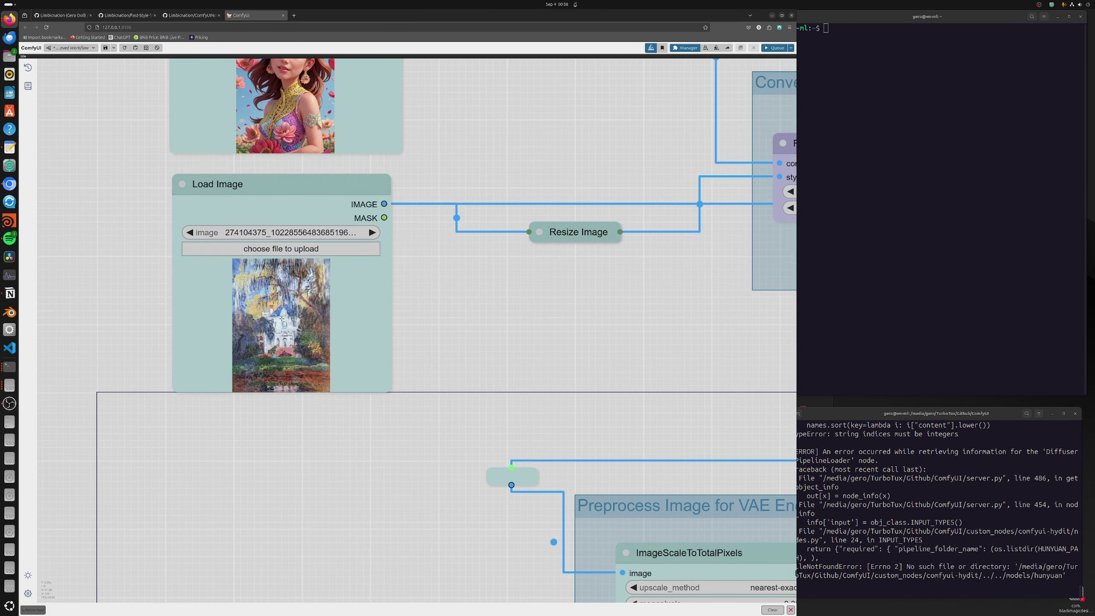
scroll(257, 223, "up", 4)
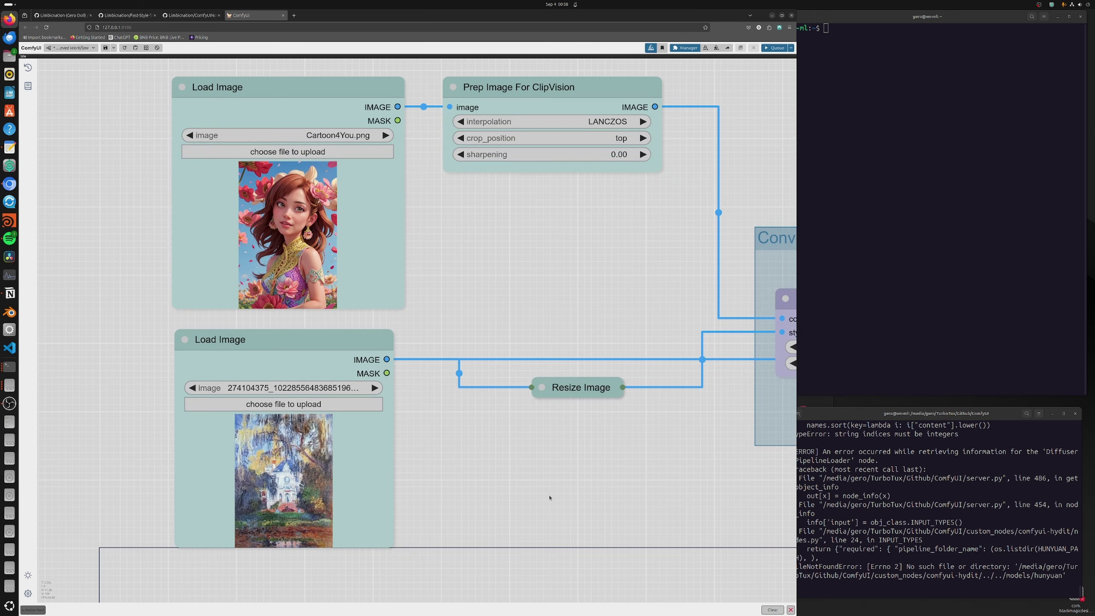
left_click_drag(550, 498, 277, 308)
Trace the workflow through latent encoding and decoding to the AuraSR Upscaler, Preview Image and Save Image nodes.
scroll(288, 320, "down", 5)
left_click_drag(456, 347, 272, 200)
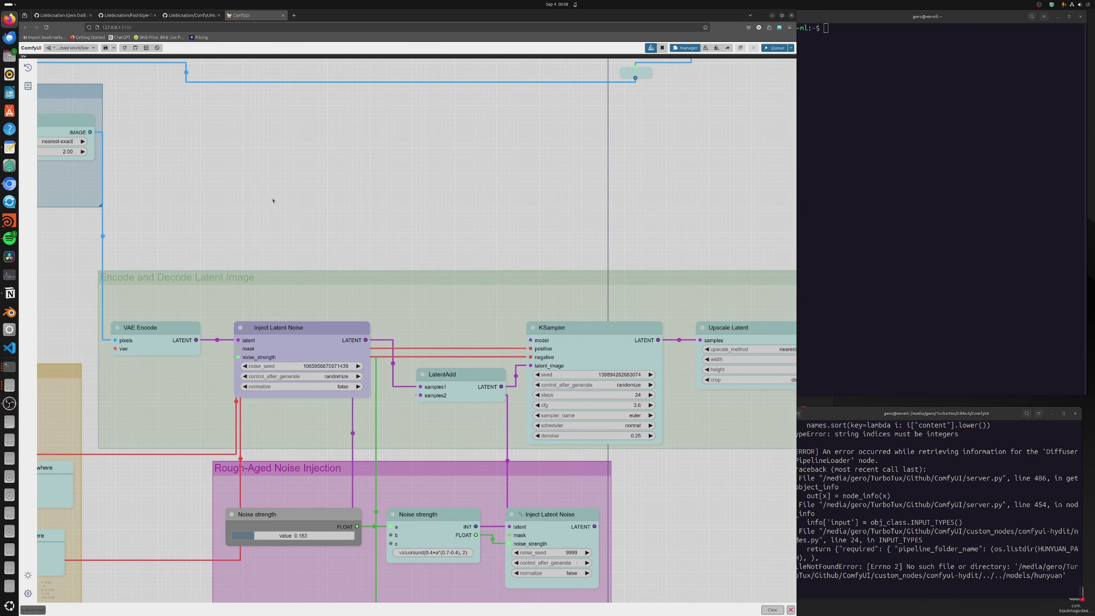
left_click_drag(496, 255, 335, 200)
left_click_drag(523, 394, 407, 301)
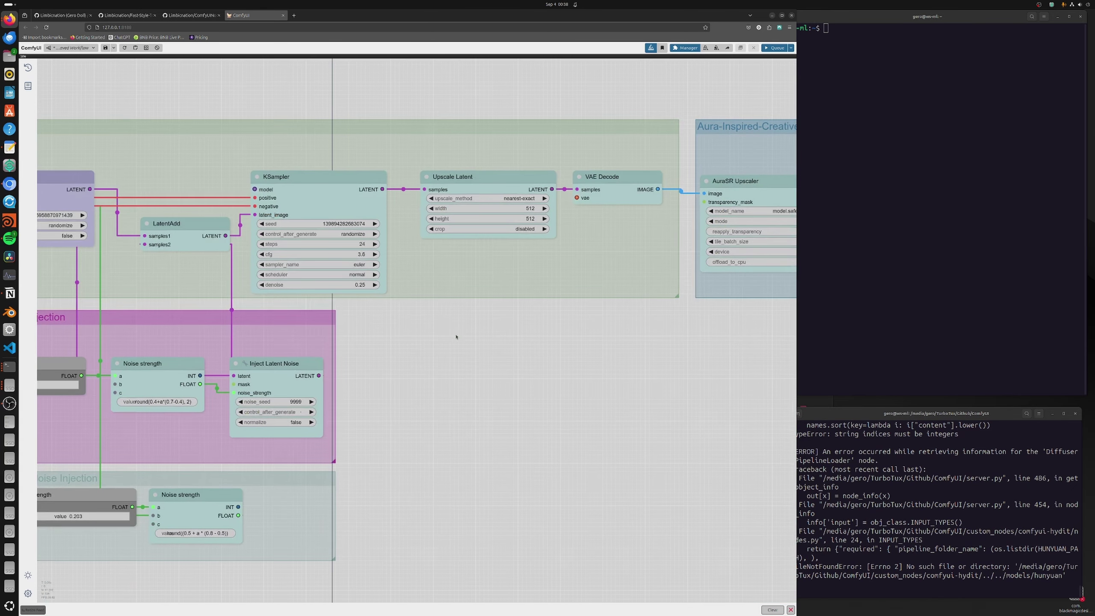
left_click_drag(586, 376, 335, 497)
scroll(509, 250, "up", 4)
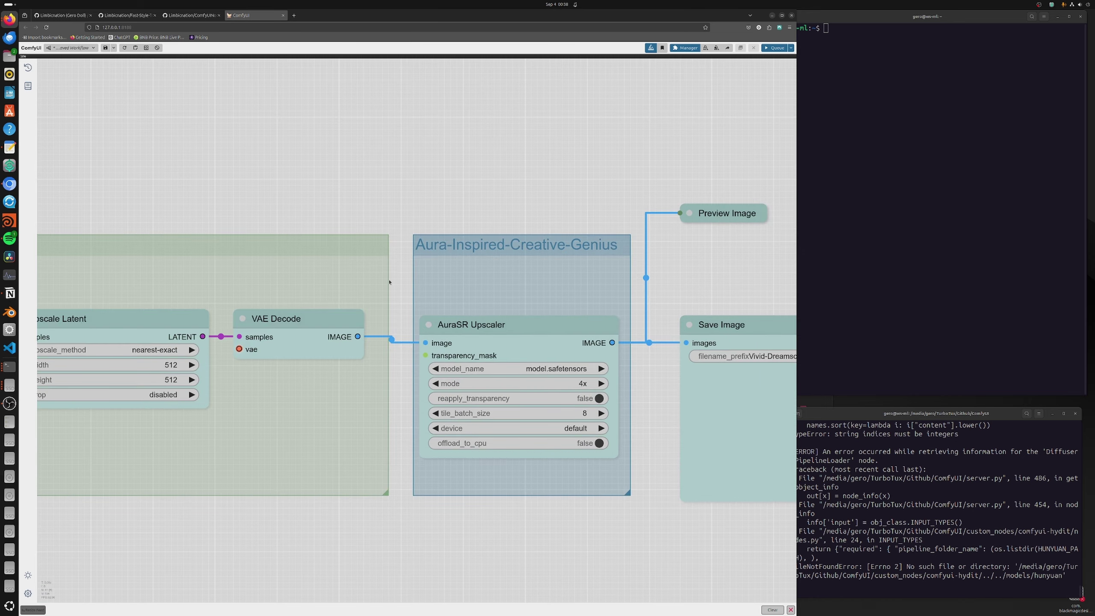
left_click_drag(587, 210, 499, 226)
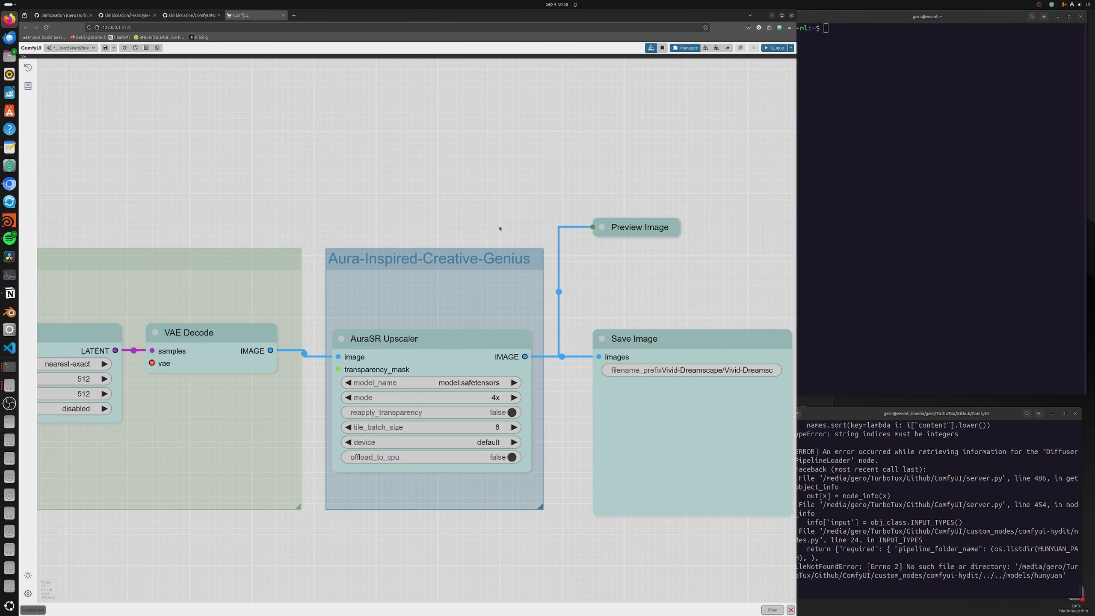
scroll(500, 228, "down", 2)
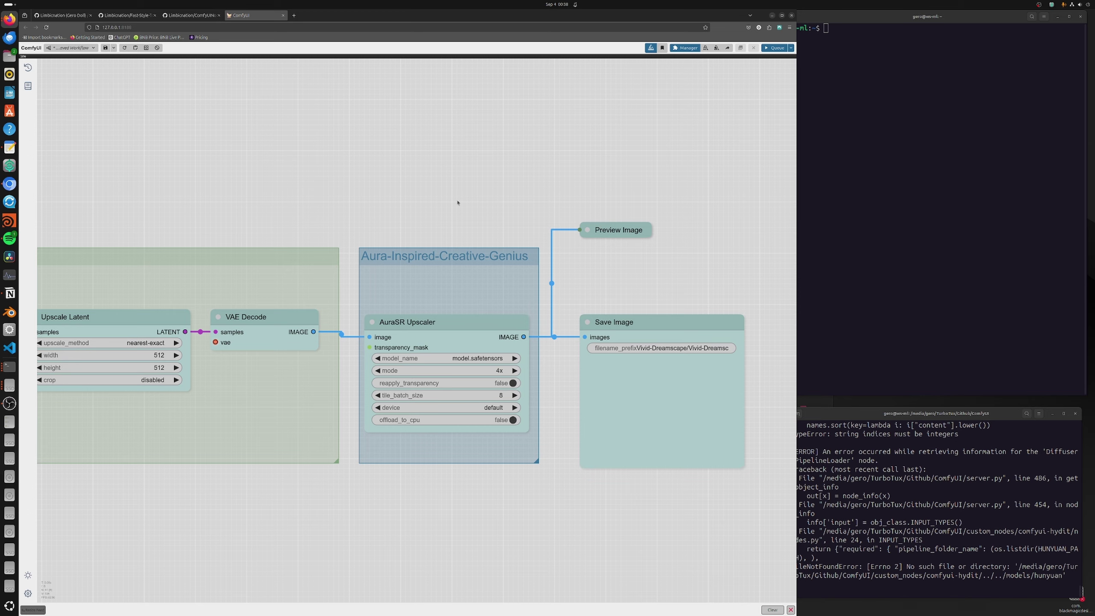
Look over the whole workflow from the output nodes back to the preprocessing, text prompt and colour conversion groups.
scroll(458, 202, "down", 5)
left_click_drag(386, 236, 581, 235)
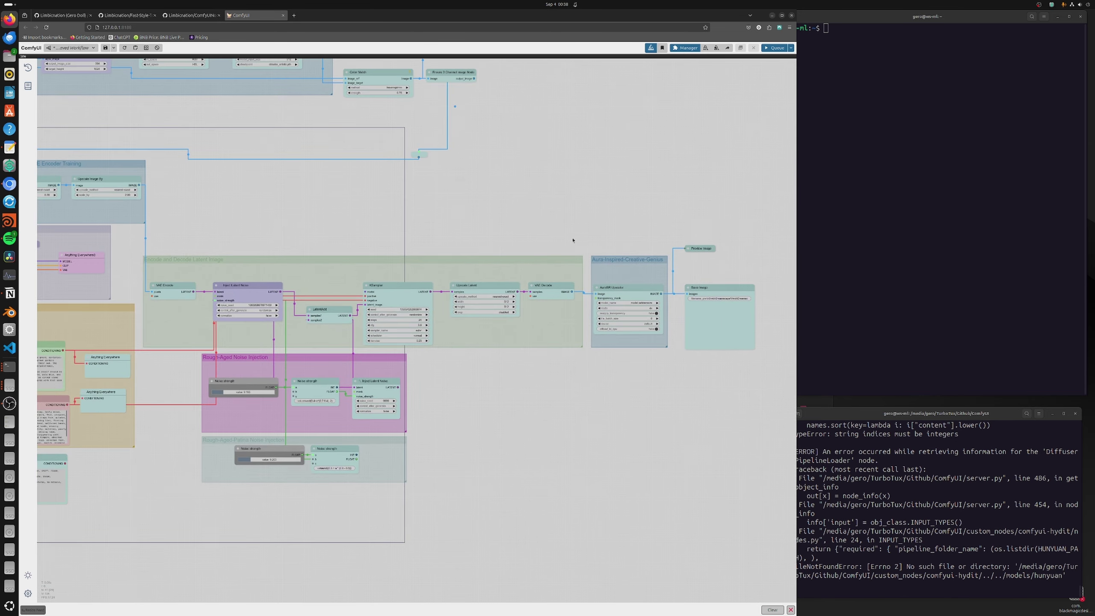
left_click_drag(525, 389, 579, 440)
left_click_drag(448, 424, 409, 398)
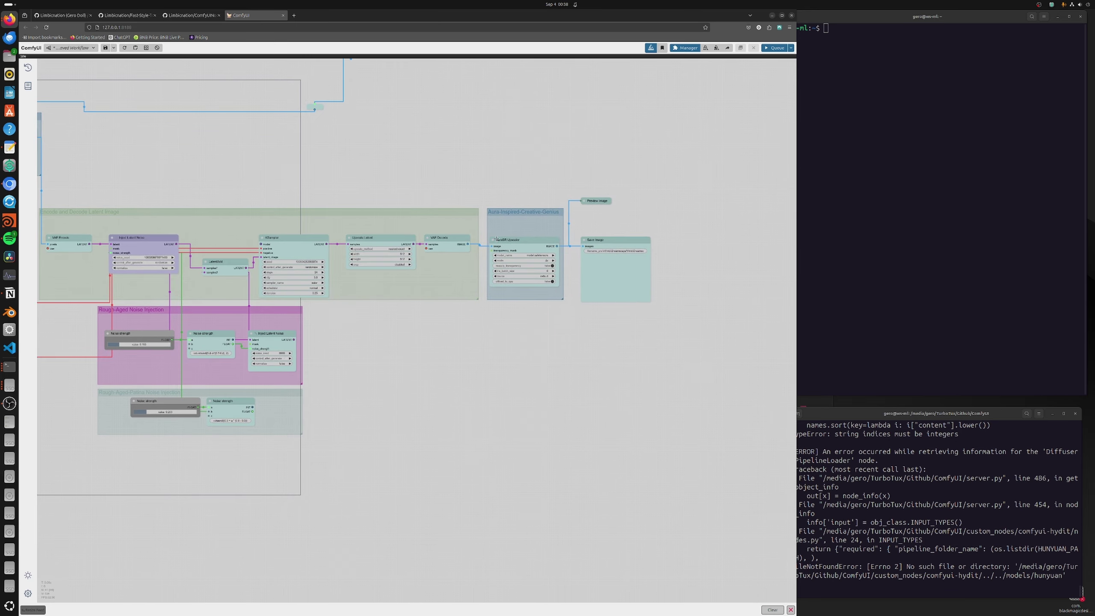
left_click_drag(545, 158, 746, 200)
scroll(414, 222, "up", 1)
left_click_drag(413, 223, 574, 306)
scroll(574, 306, "up", 2)
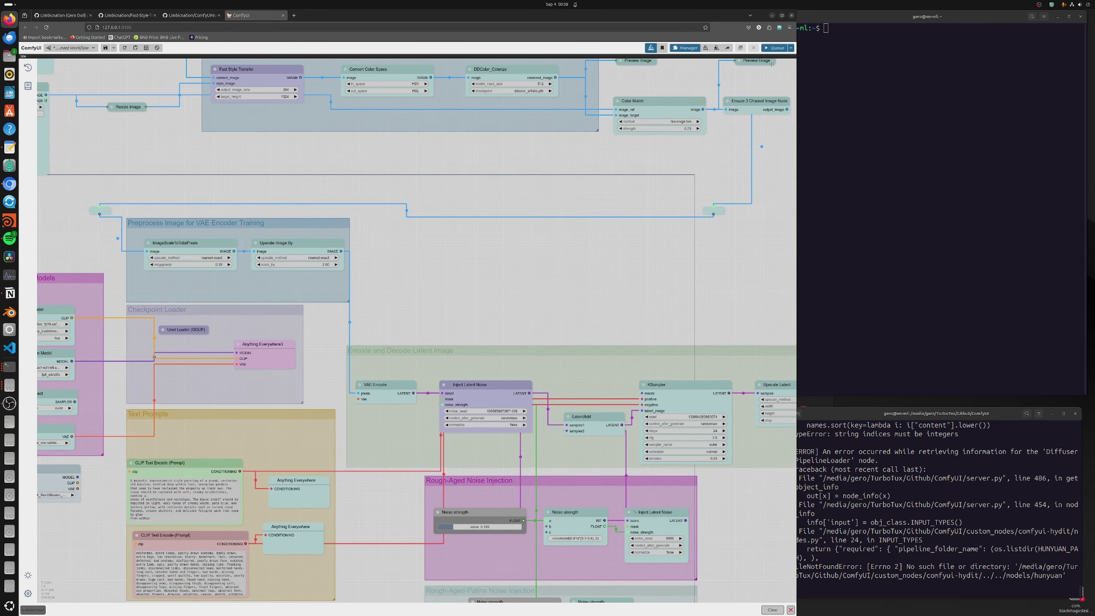
Queue the workflow and look over the image feed and the processing nodes while it runs.
left_click(775, 48)
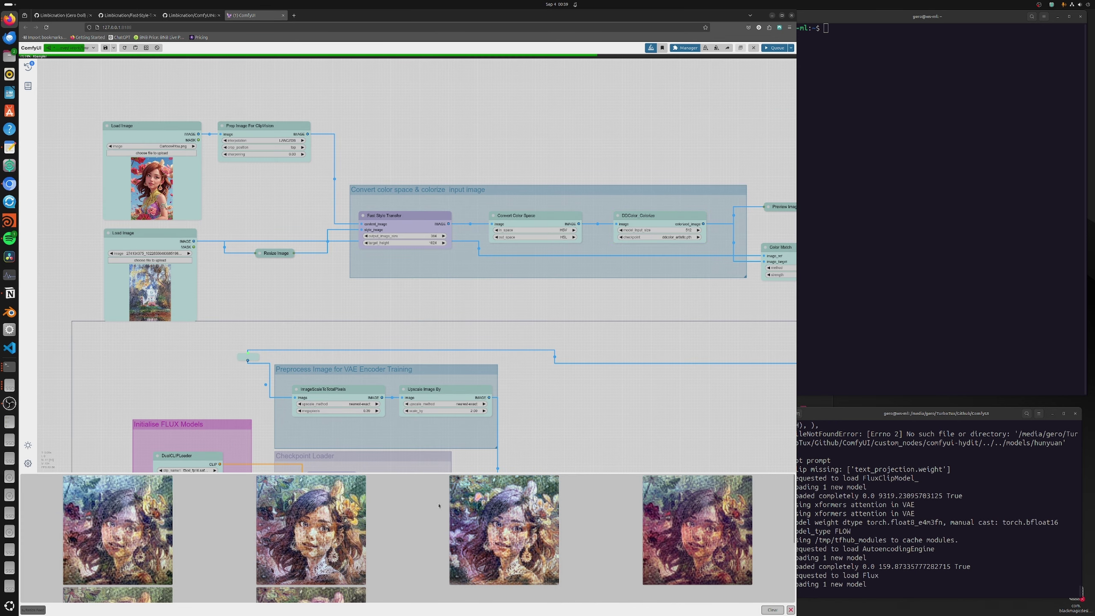
left_click_drag(669, 415, 662, 333)
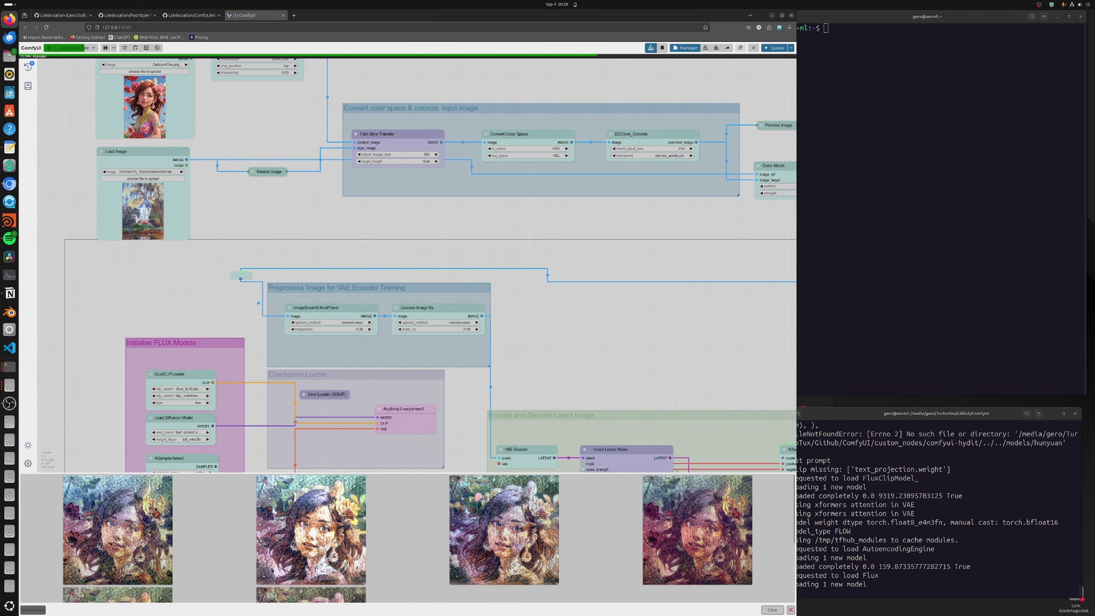
left_click(311, 530)
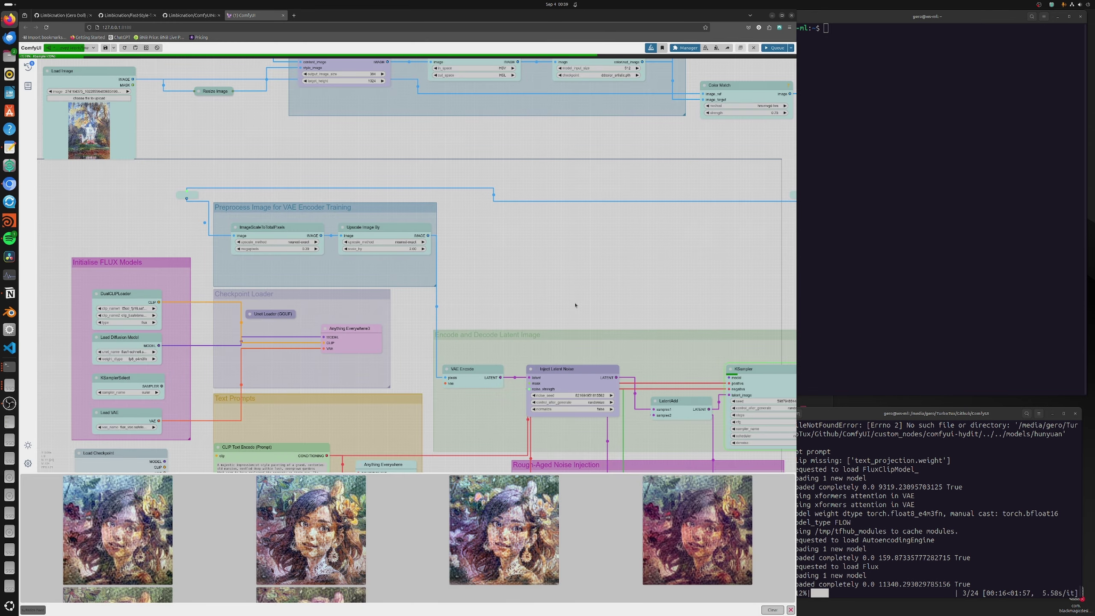
left_click_drag(575, 305, 552, 254)
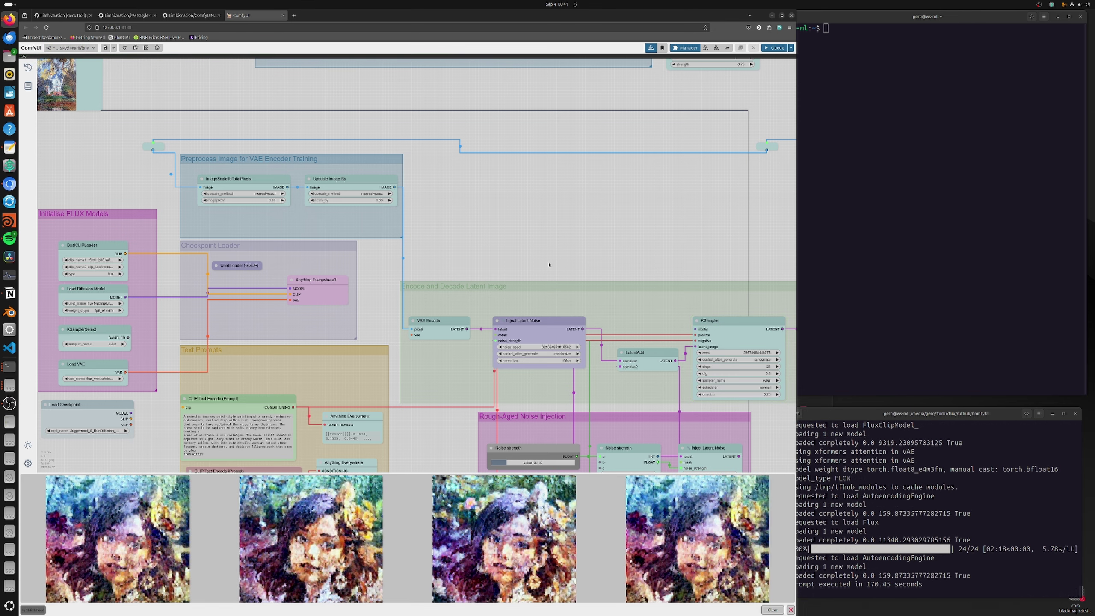
Check the Save Image node's results and view the first two generated images from the feed at full size.
mouse_move(552, 266)
left_mouse_down()
mouse_move(539, 223)
mouse_move(558, 225)
mouse_move(266, 211)
left_mouse_up()
left_click_drag(557, 197, 415, 203)
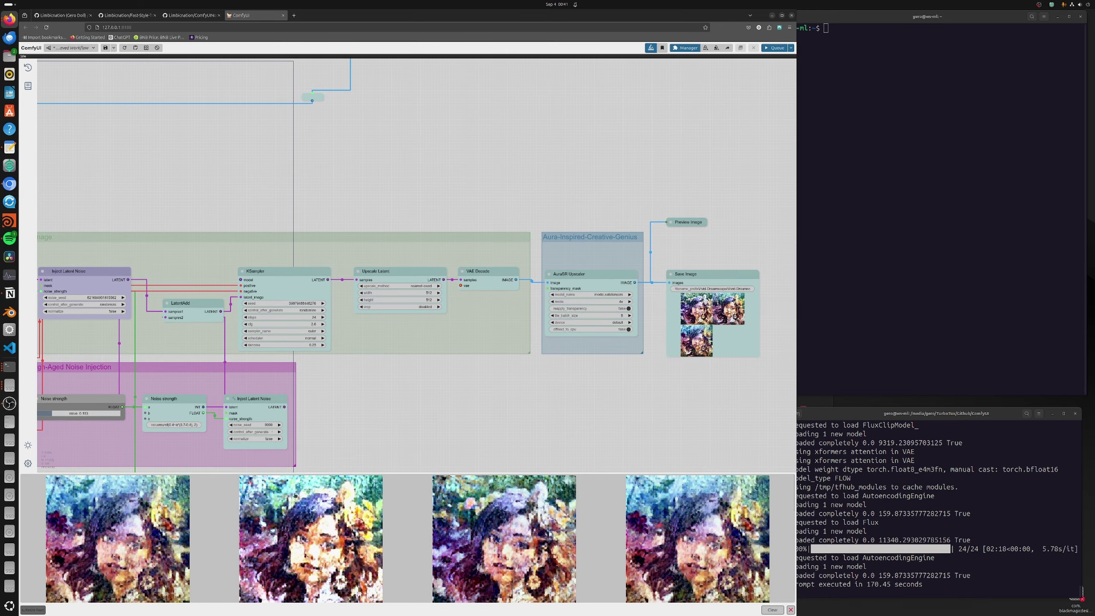
left_click(166, 513)
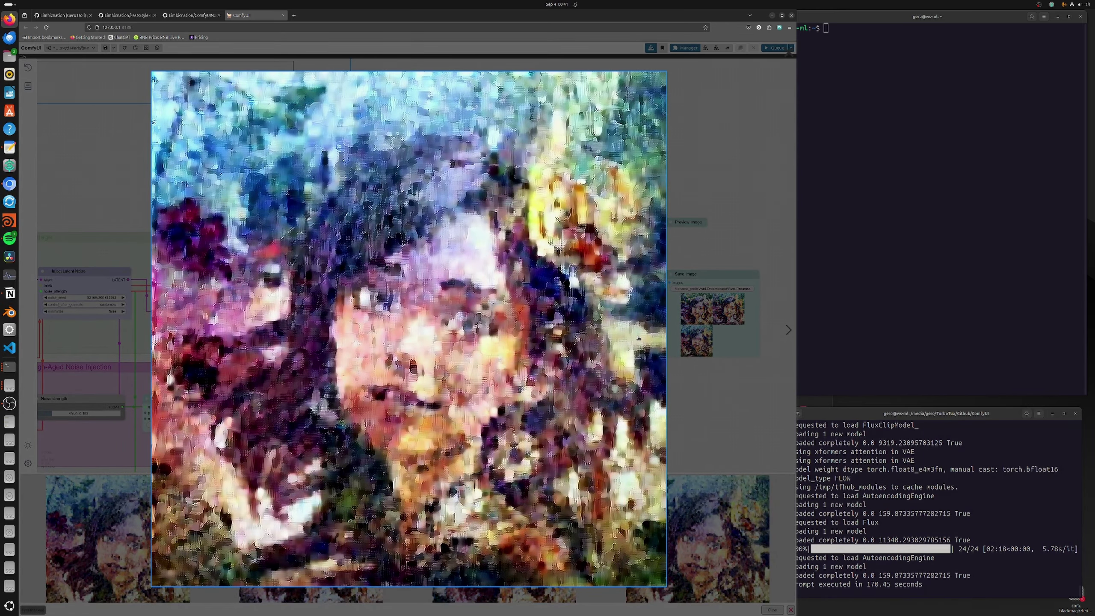
left_click(788, 330)
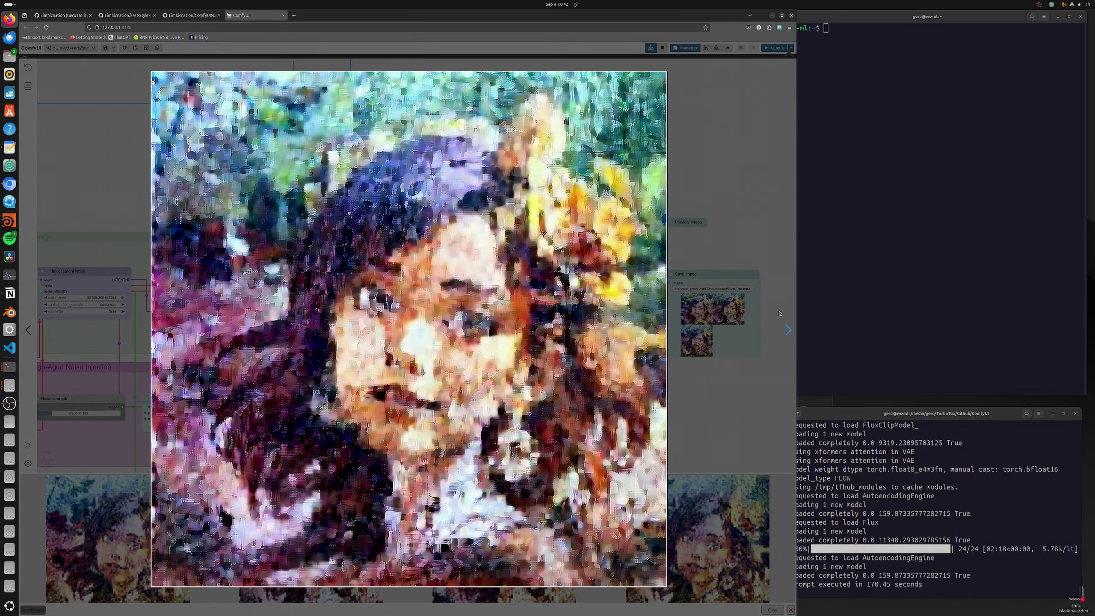
Compare the generated results with a close-up of the style painting in the second Load Image node.
scroll(311, 322, "up", 5)
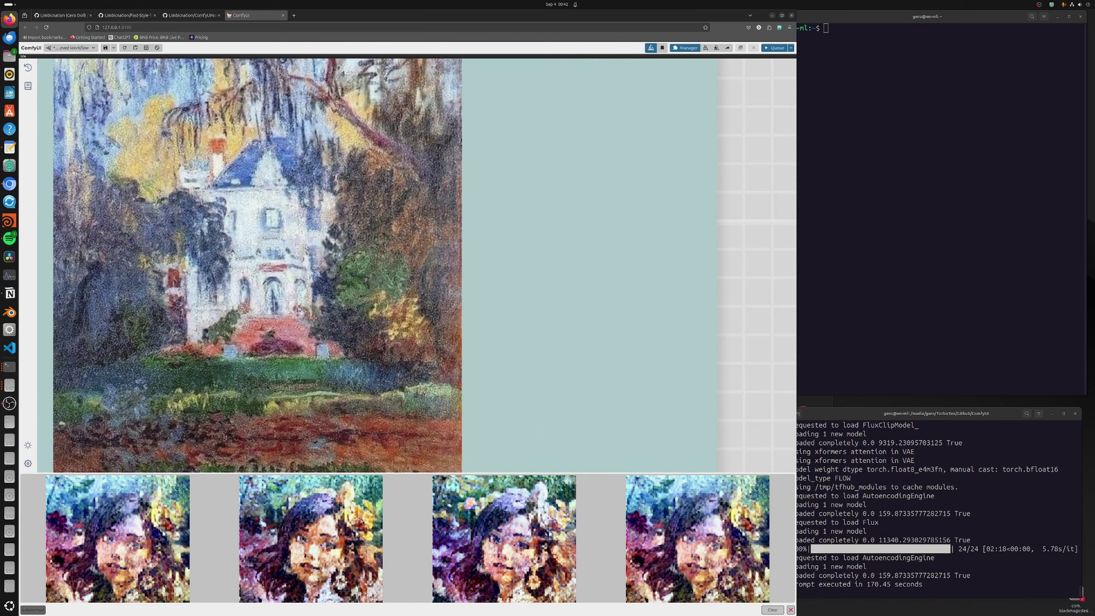
left_click_drag(770, 312, 855, 323)
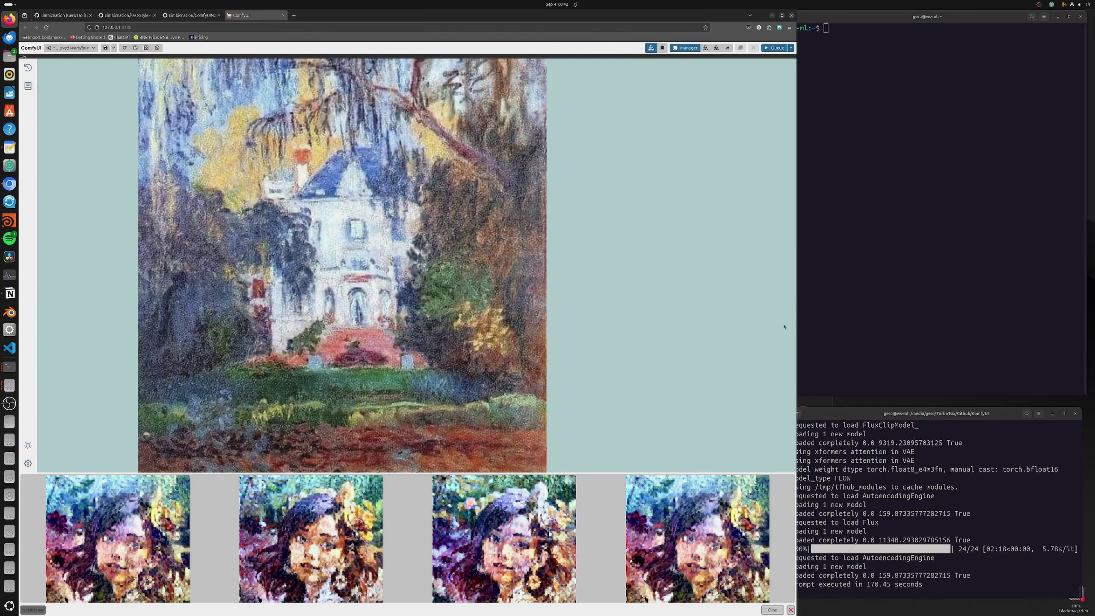
scroll(375, 299, "down", 6)
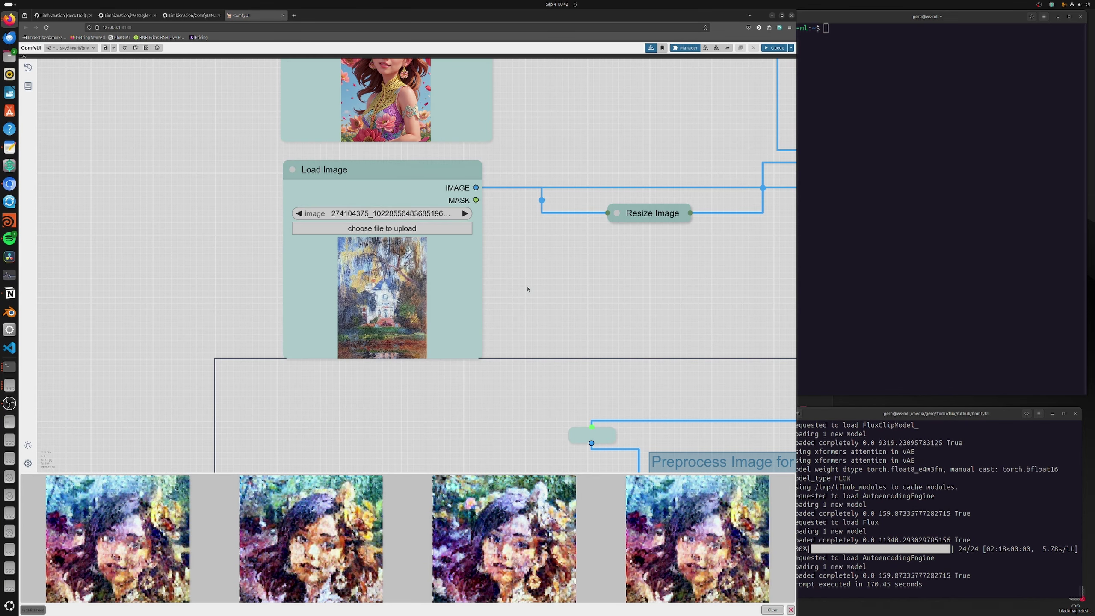
Replace the style image in the second Load Image node with the flower bouquet painting from the ComfyUI input folder.
scroll(506, 304, "down", 4)
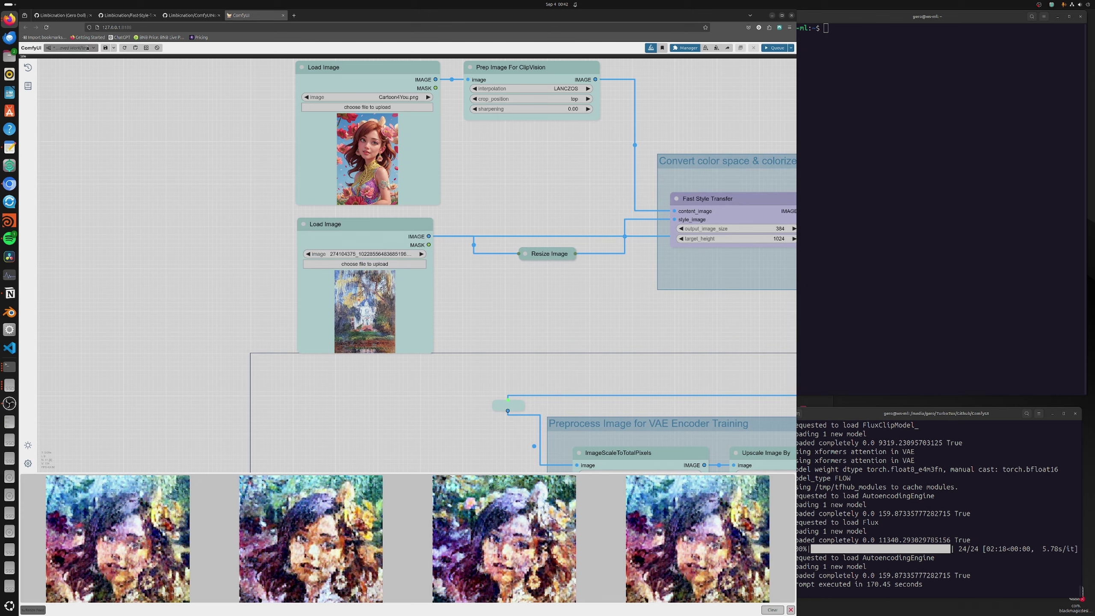
left_click_drag(795, 161, 366, 310)
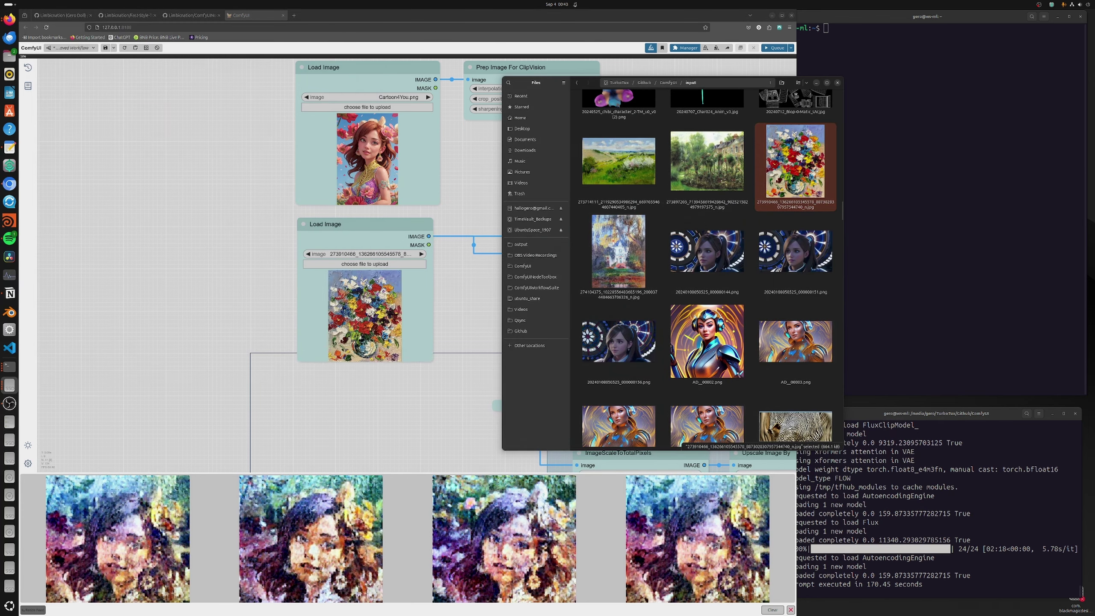
left_click(399, 218)
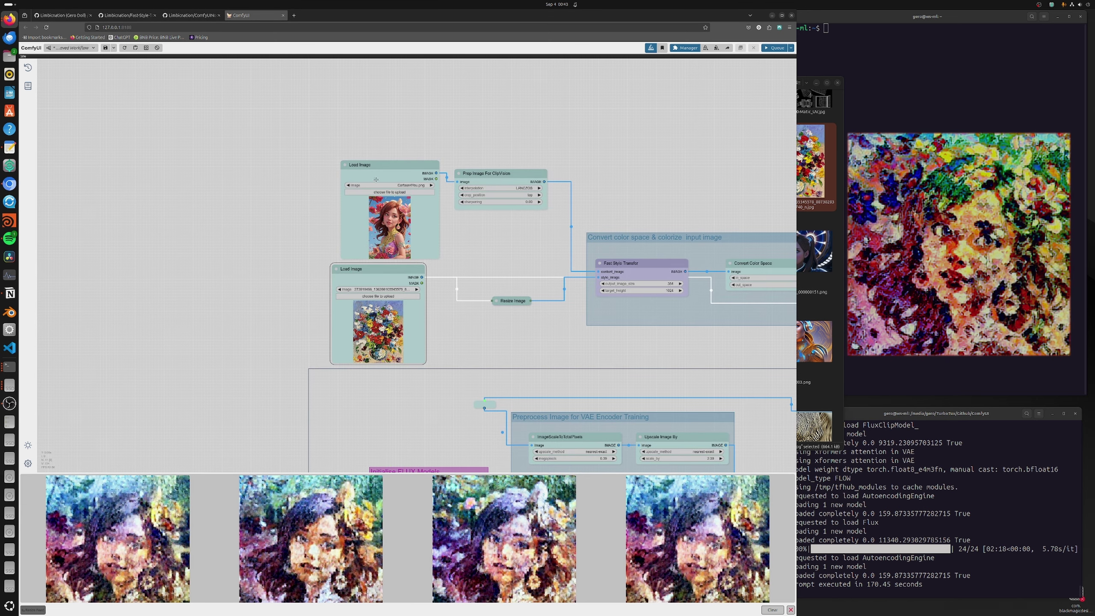
scroll(388, 200, "up", 3)
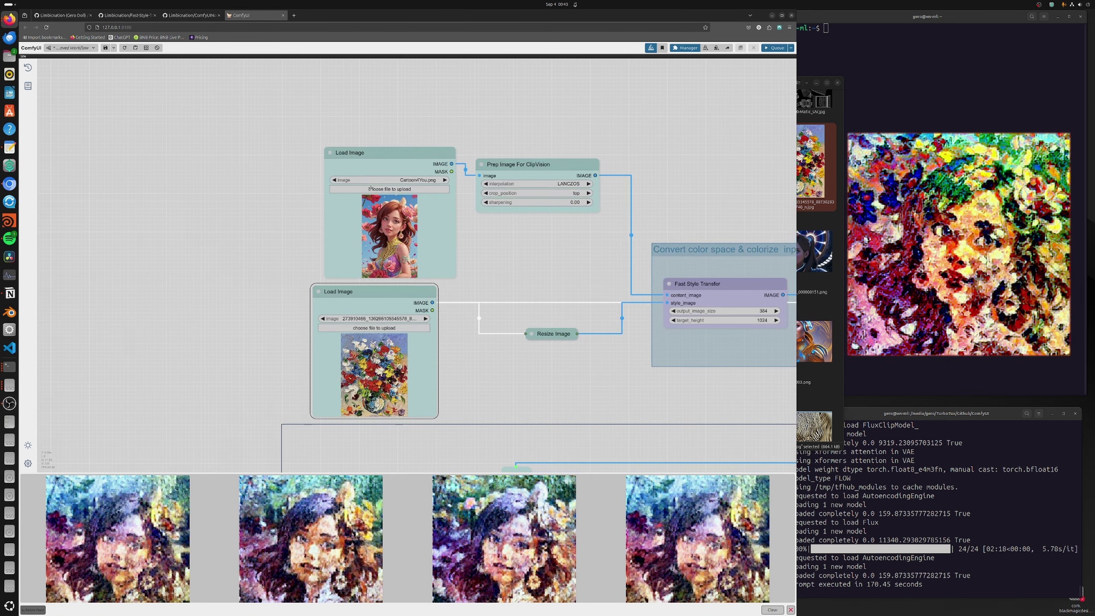
Align the two selected Load Image nodes to the left.
scroll(379, 194, "up", 2)
right_click(342, 318)
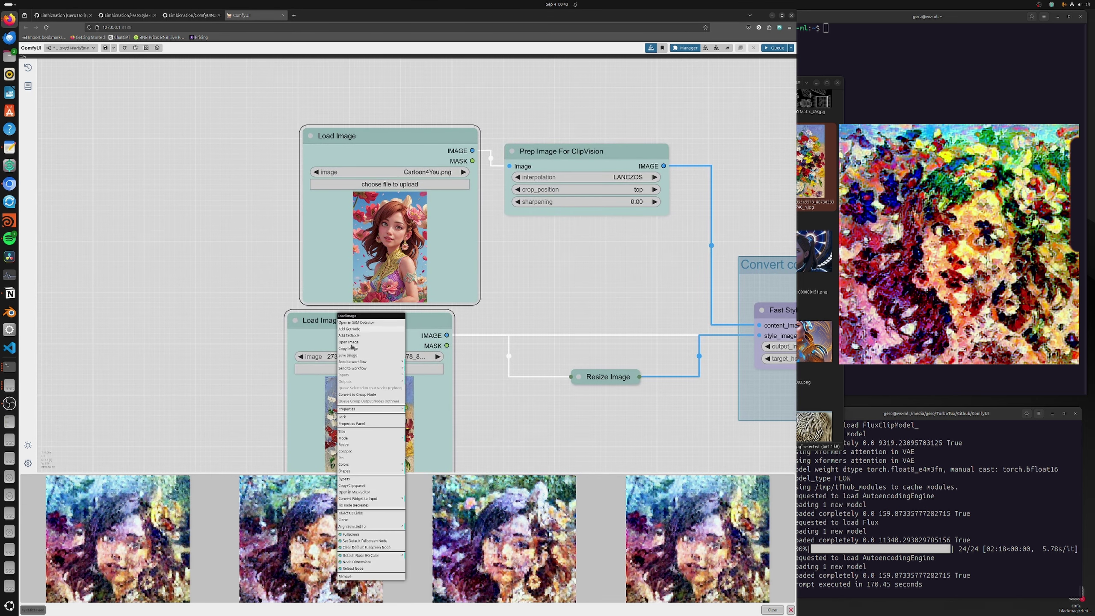
left_click(364, 526)
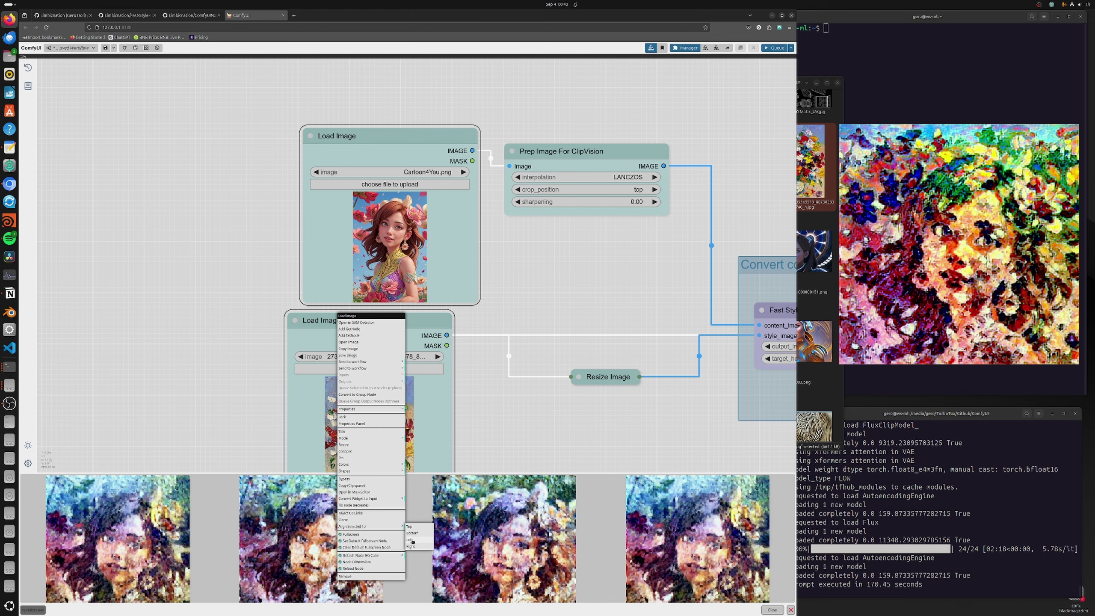
left_click(417, 539)
Copy the full positive prompt from the green CLIP Text Encode node in the Text Prompts group.
left_click_drag(411, 324, 411, 299)
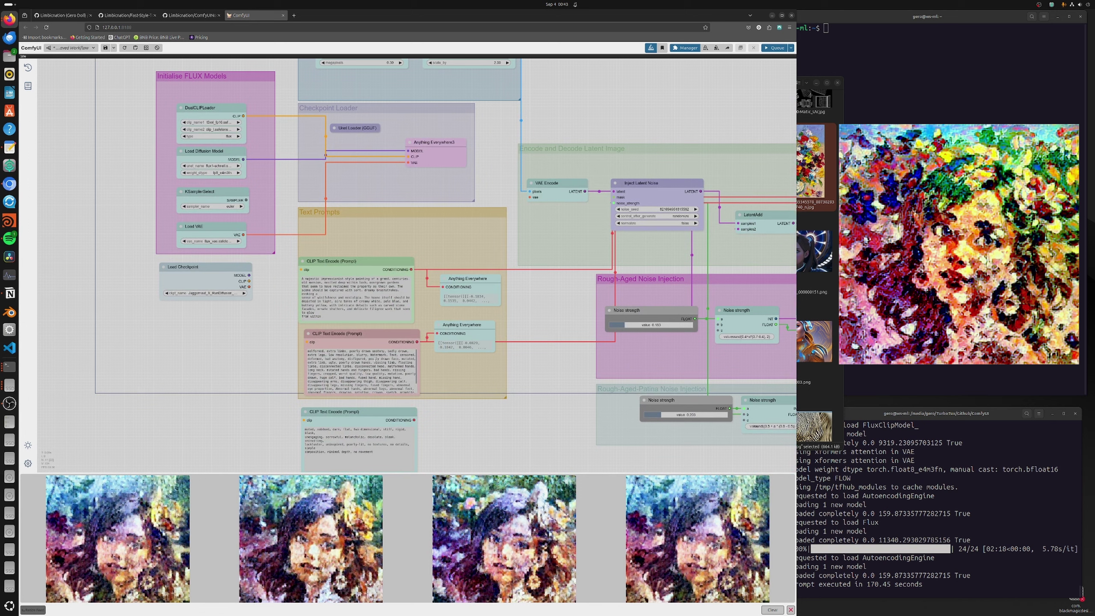
scroll(338, 289, "up", 8)
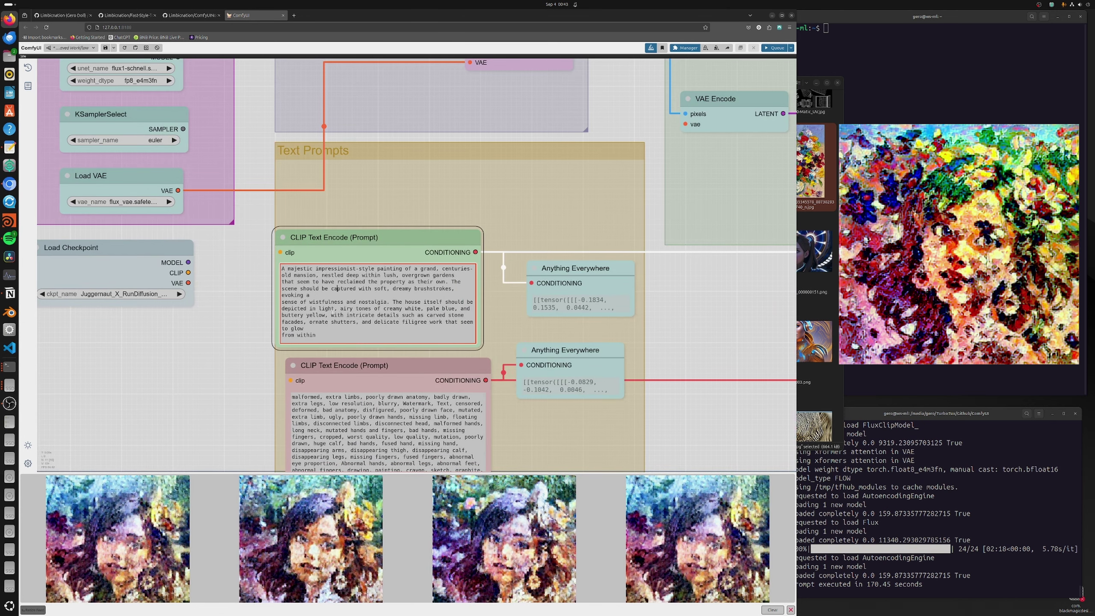
key("ctrl+a")
Switch to the empty terminal and start the language model with "ollama run llama3.1".
left_click(857, 113)
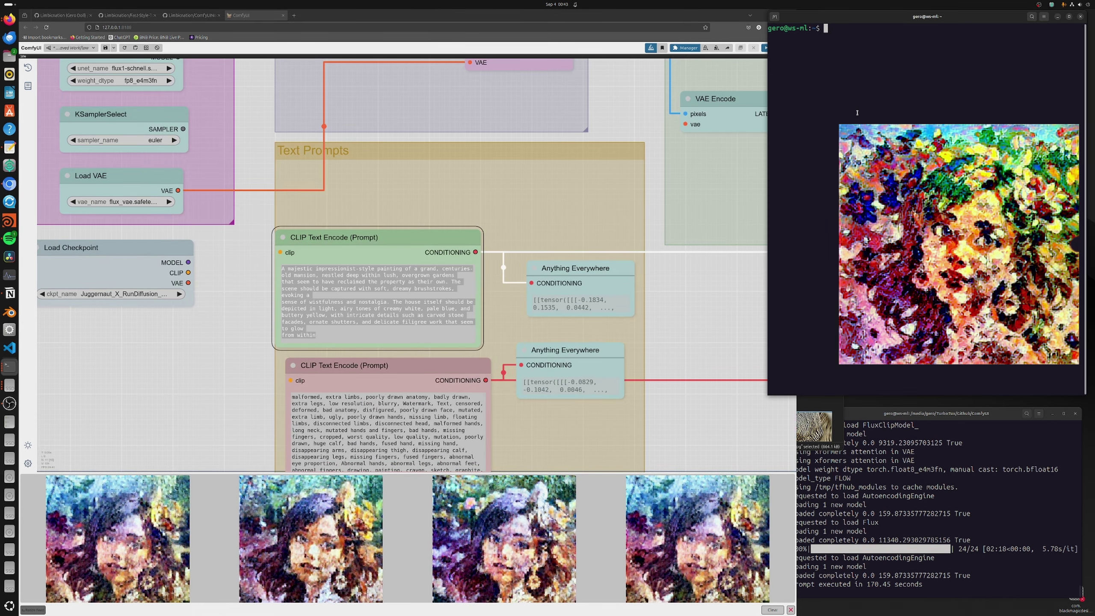
type("ollama run lla")
key("BackSpace")
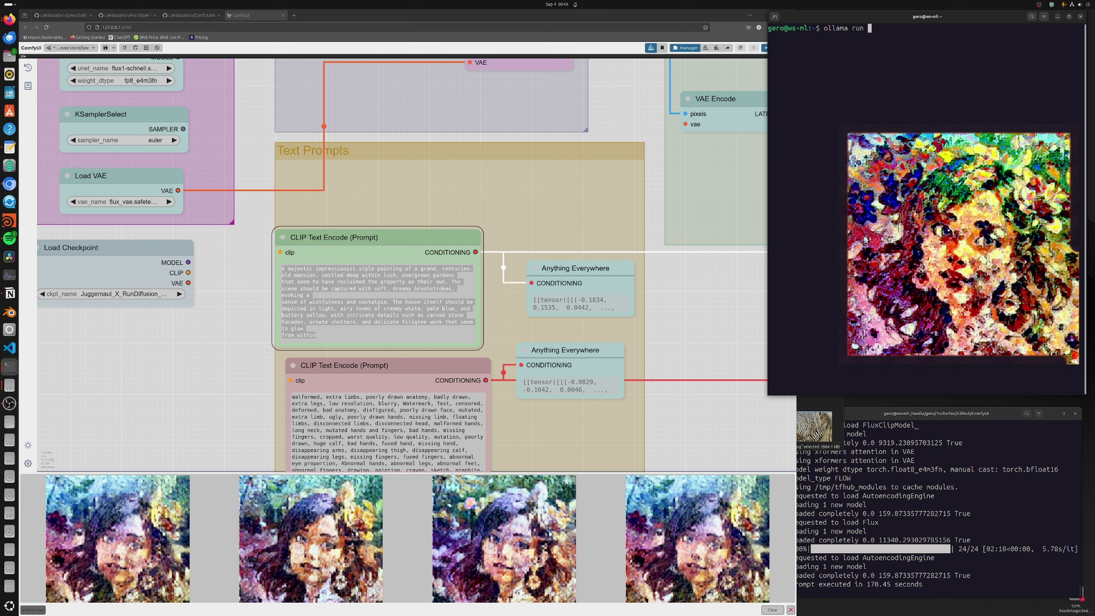
type("ama")
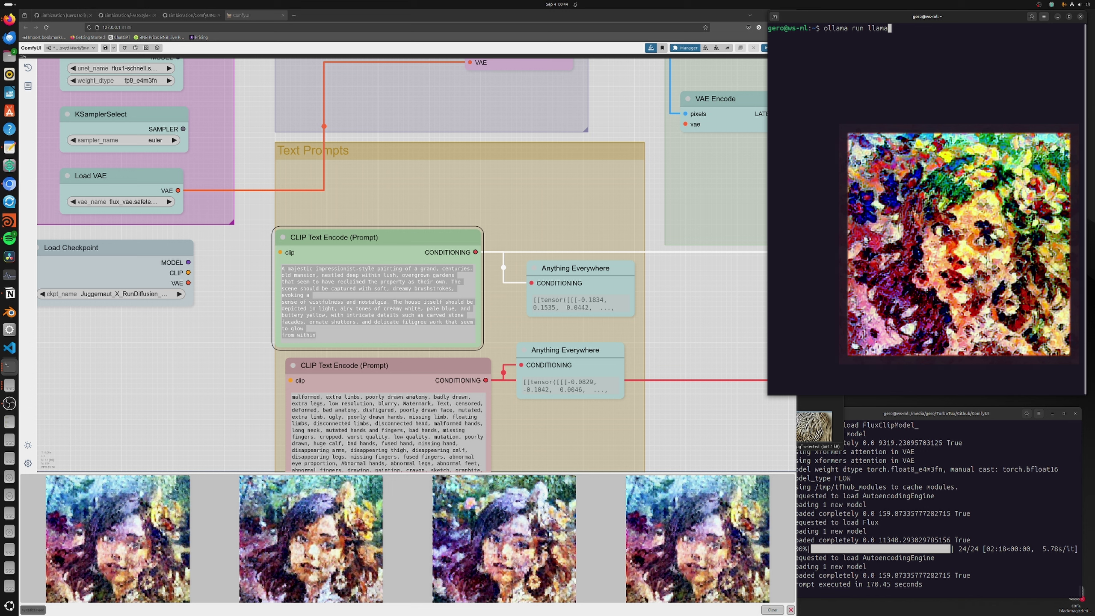
type("3.1")
key("Return")
Ask the model to "modify stable diffusion prompt to match expresionist painting with thick brush strokes:" and append the copied mansion prompt.
type("modi")
type("fy promp")
key("BackSpace")
key("BackSpace")
key("BackSpace")
key("BackSpace")
key("BackSpace")
type("stable")
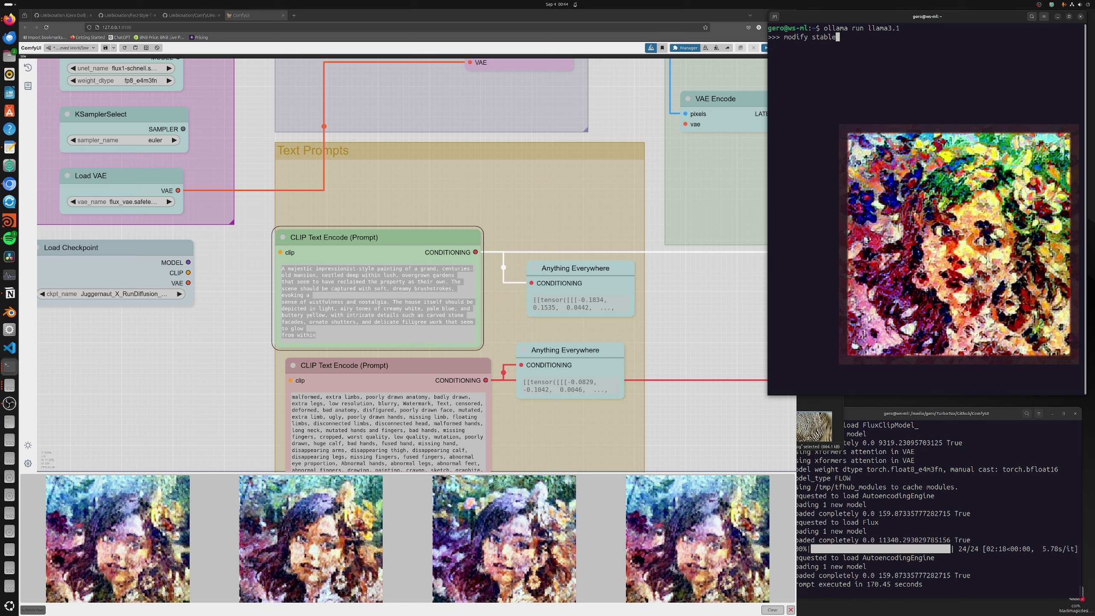
type(" diffusion prompt to match expresioni")
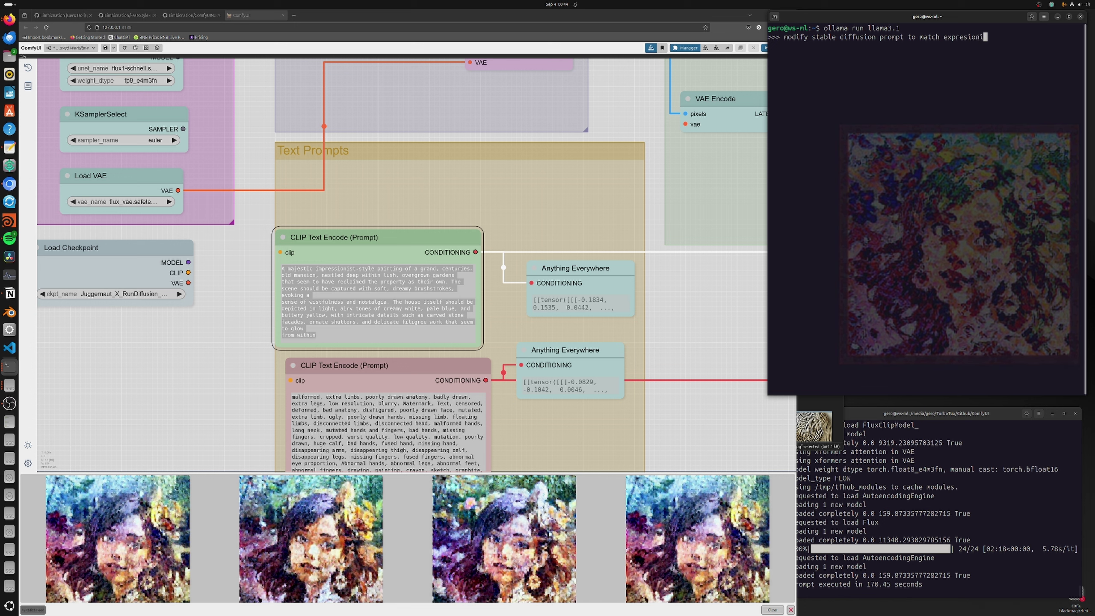
type("st painting with ")
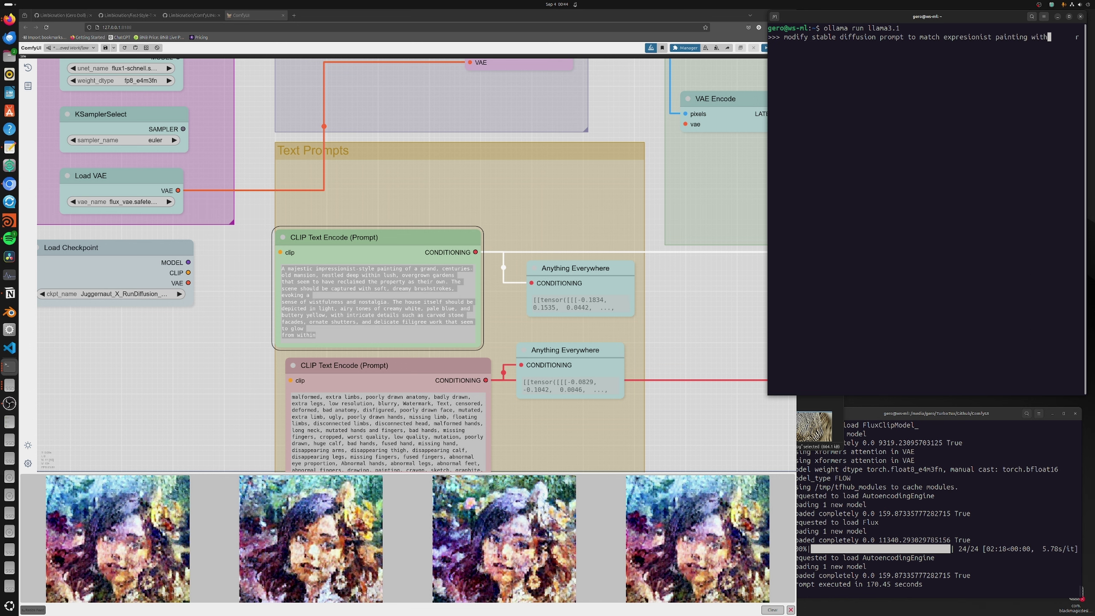
type("thick brush strokes:")
type("A majestic impressionist-style painting of a grand, centuries -old mansion, nestled deep within lush, overgrown gardens that seem to have reclaimed the property as their own. The scene should be captured with soft, dreamy brushstrokes, evoking a sense of wistfulness and nostalgia. The house itself should be depicted in light, airy tones of creamy white, pale blue, and buttery yellow, with intricate details such as carved stone facades, ornate  shutters, and delicate filigree work that seem to glow from within")
key("Return")
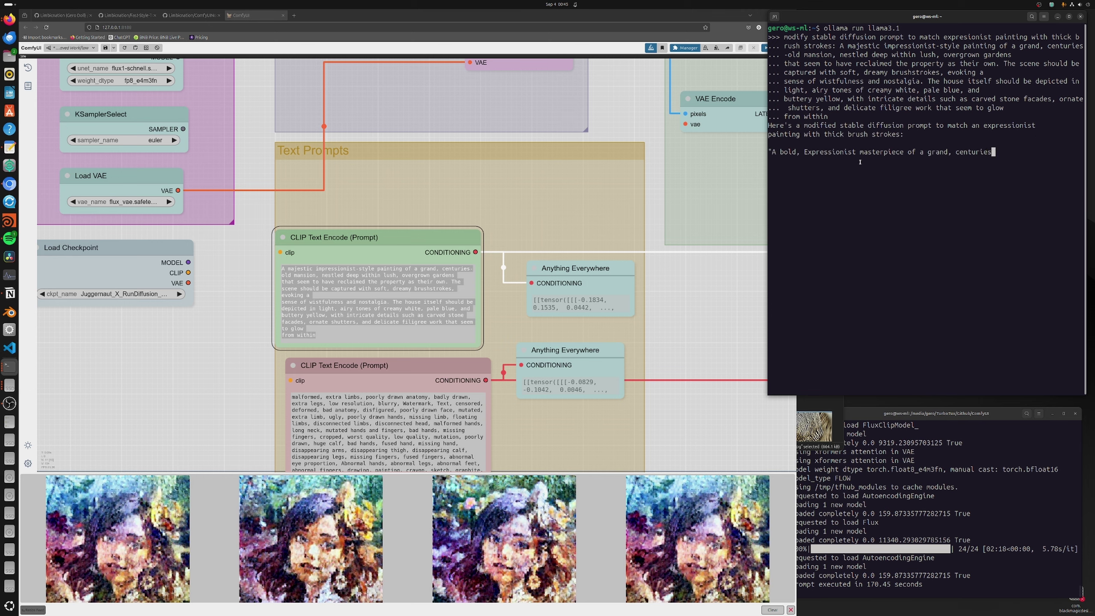
Check the style image in the workflow and copy the first paragraph of the model's expressionist prompt, without the opening quote.
left_click_drag(792, 187, 779, 184)
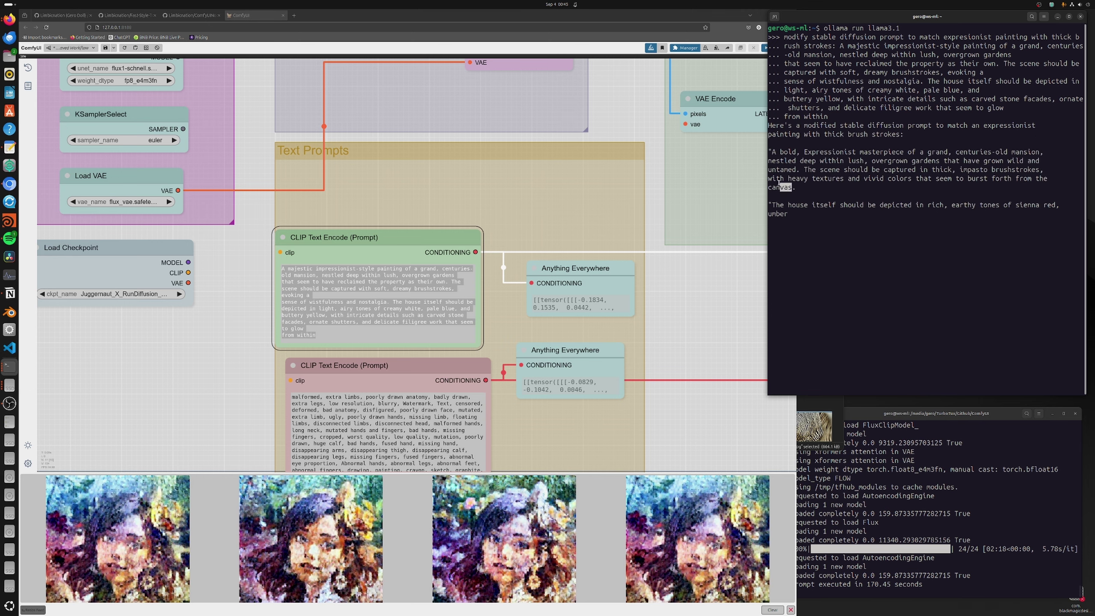
scroll(261, 279, "down", 9)
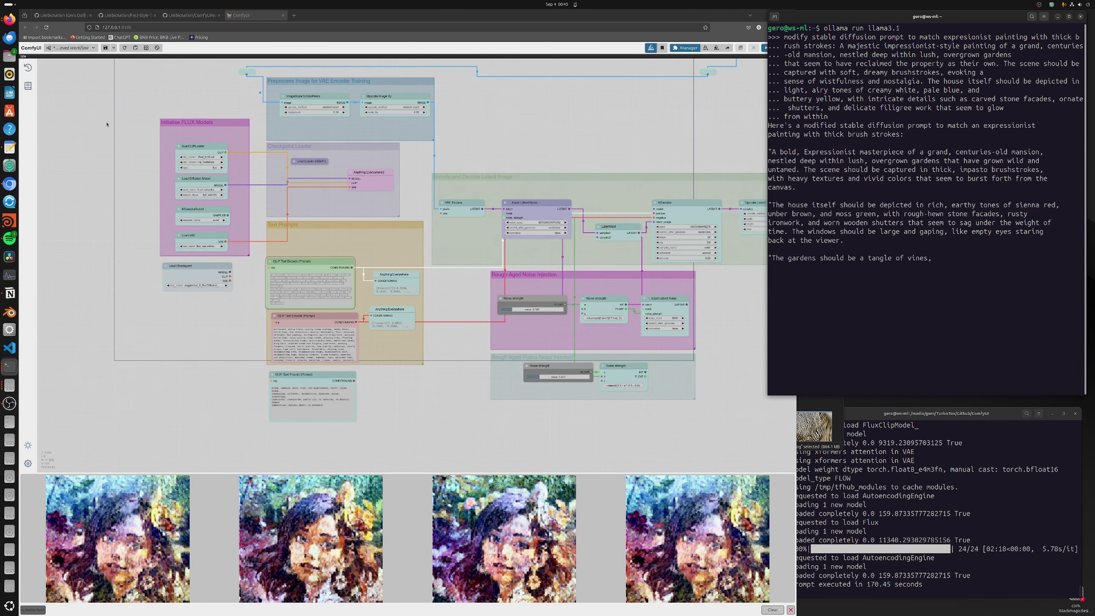
left_click_drag(107, 124, 114, 344)
scroll(215, 216, "up", 3)
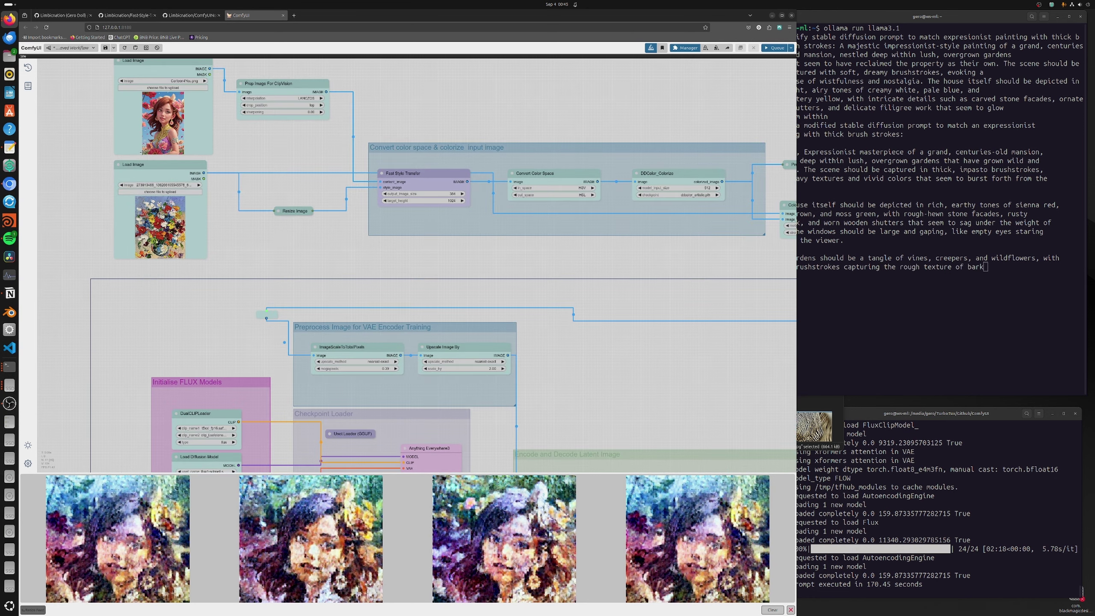
scroll(143, 152, "up", 2)
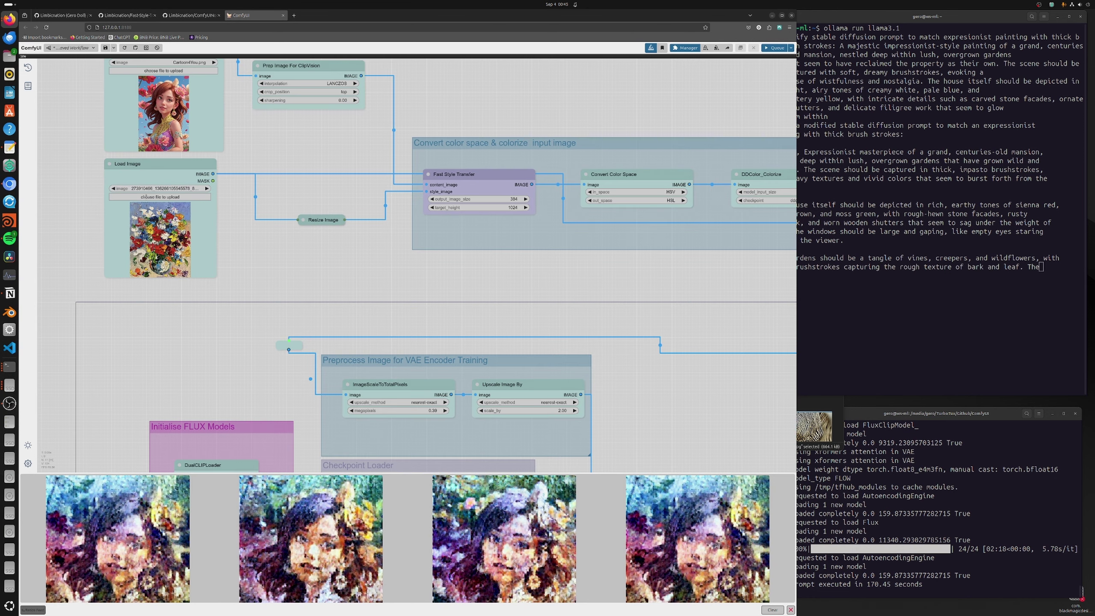
left_click(853, 228)
left_click_drag(771, 152, 792, 187)
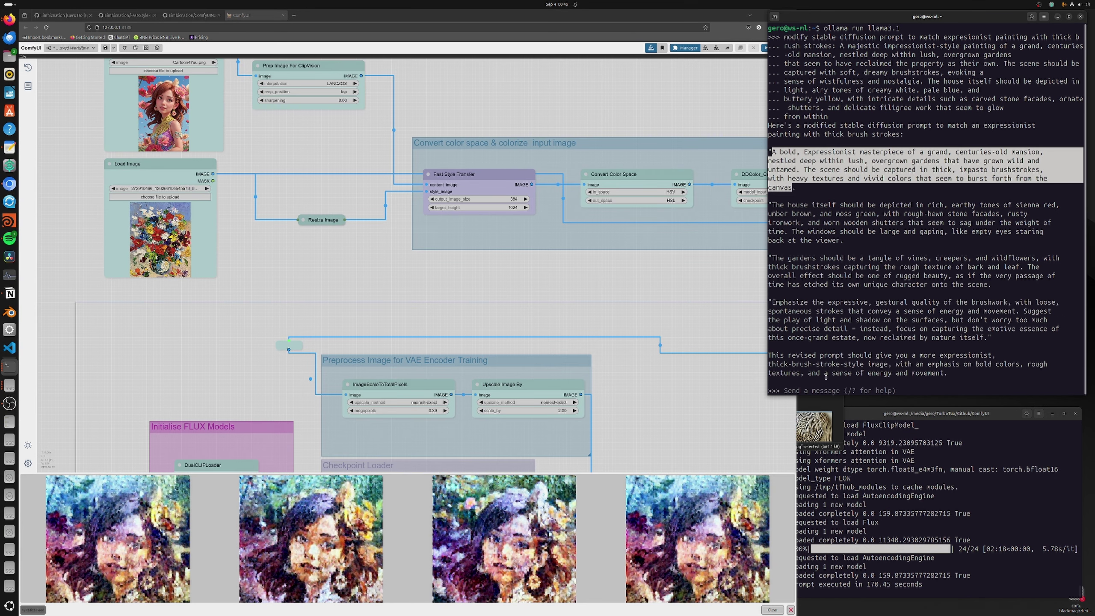
Send the model the request "chage this to a portrait painting:" followed by the copied expressionist mansion paragraph.
type("chage this")
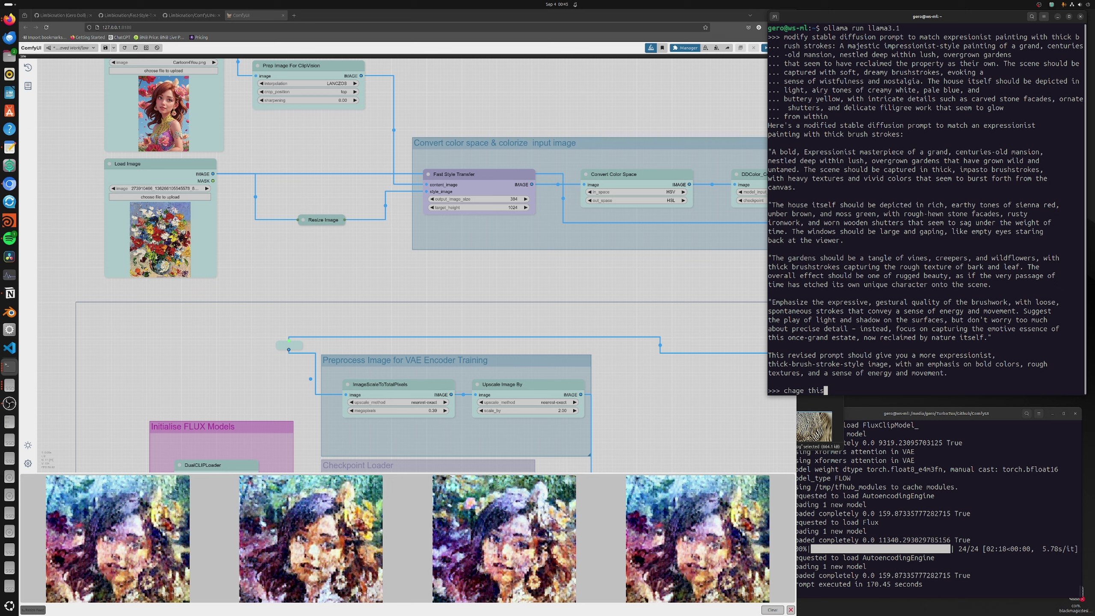
type(" to a ")
type("port")
type("tra")
type("it painting:")
type("A bold, Expressionist masterpiece of a grand, centuries-old mansion, nestled deep within lush, overgrown gardens that have grown wild and untamed. The scene should be captured in thick, impasto brushstrokes, with heavy textures and vivid colors that seem to burst forth from the canvas")
key("Return")
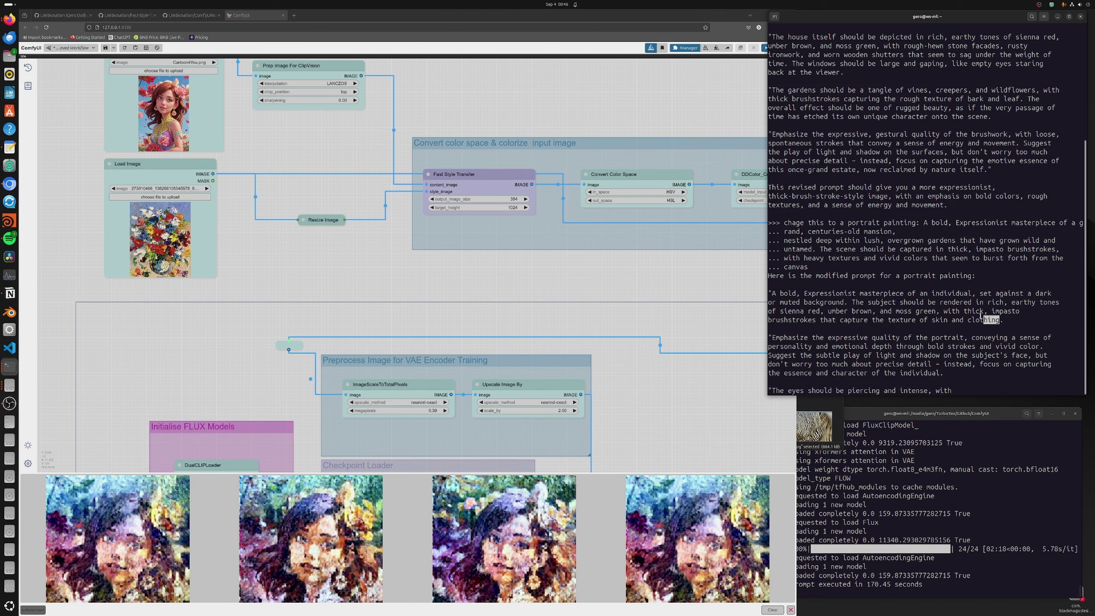
Replace the positive prompt in the green CLIP Text Encode node with the first paragraph of the model's portrait prompt.
left_click_drag(999, 320, 773, 294)
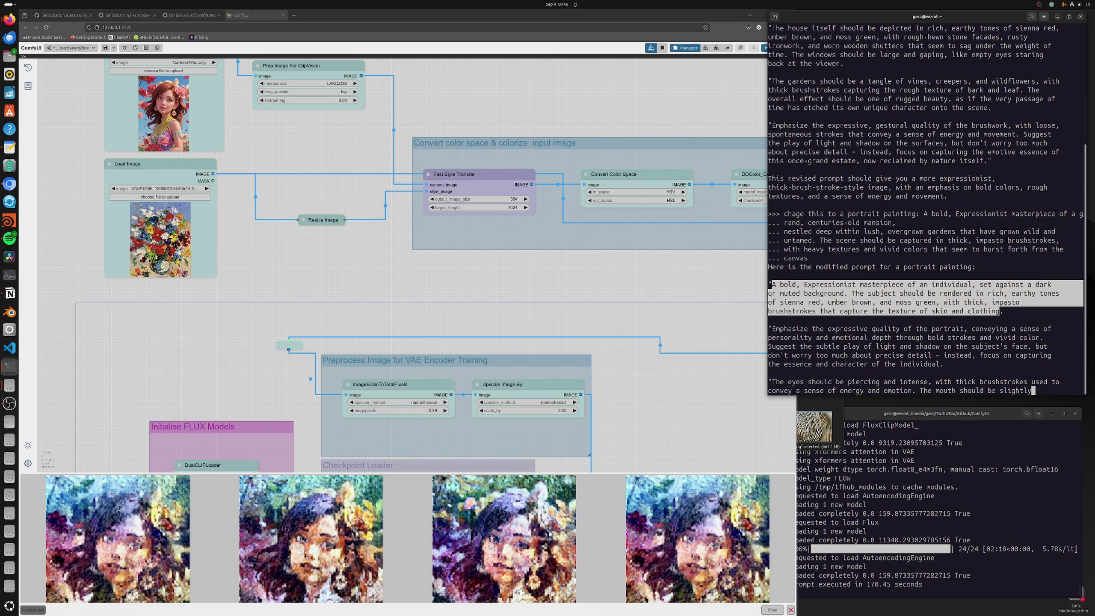
left_click_drag(268, 144, 301, 256)
scroll(302, 254, "up", 2)
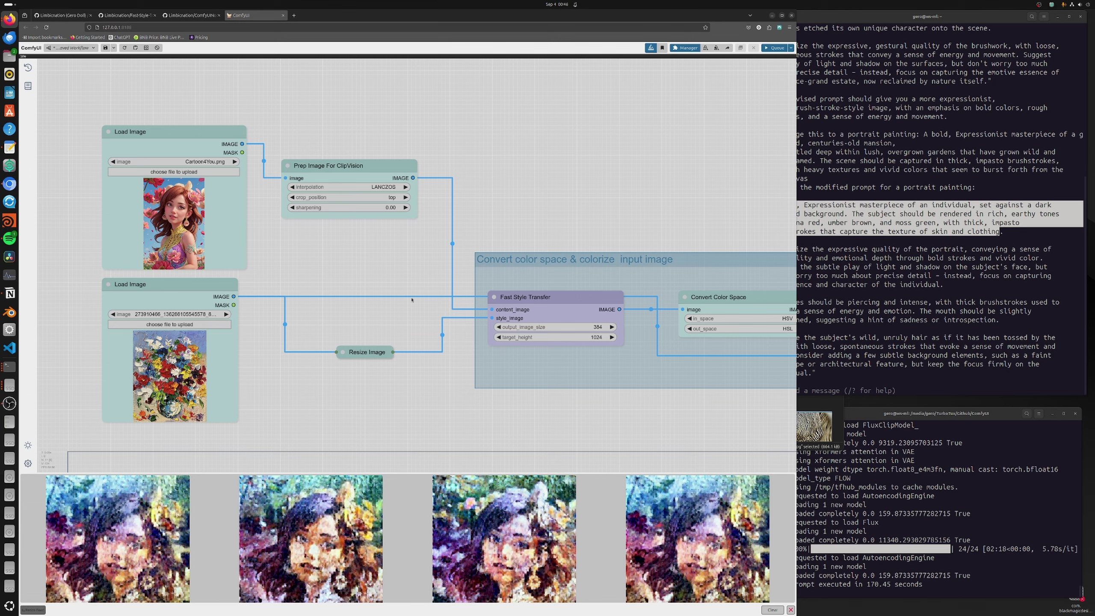
left_click_drag(412, 268, 313, 145)
scroll(444, 299, "down", 3)
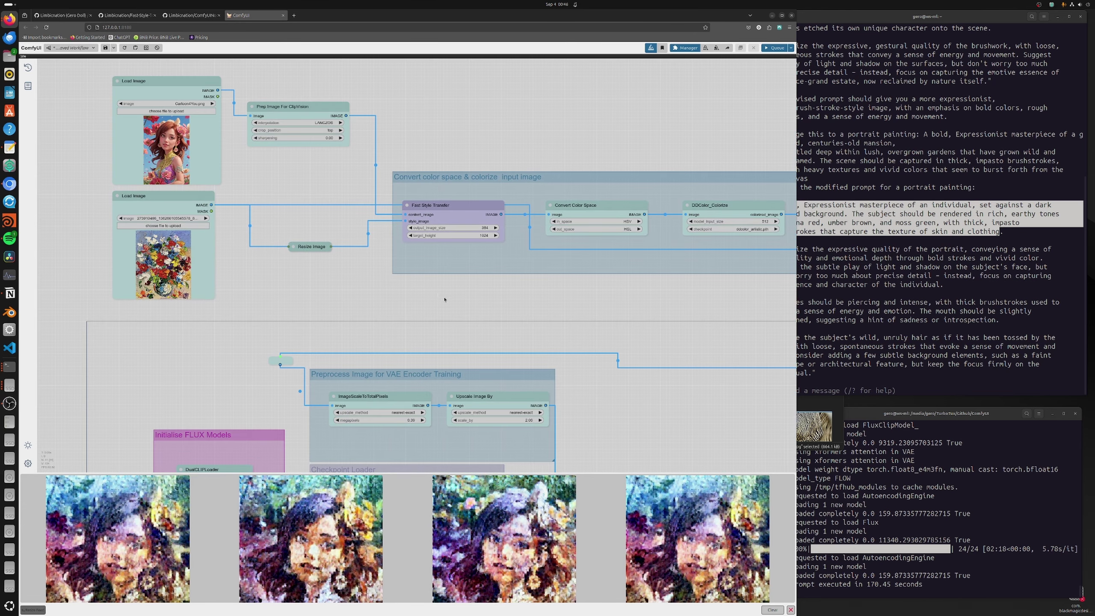
scroll(445, 299, "down", 5)
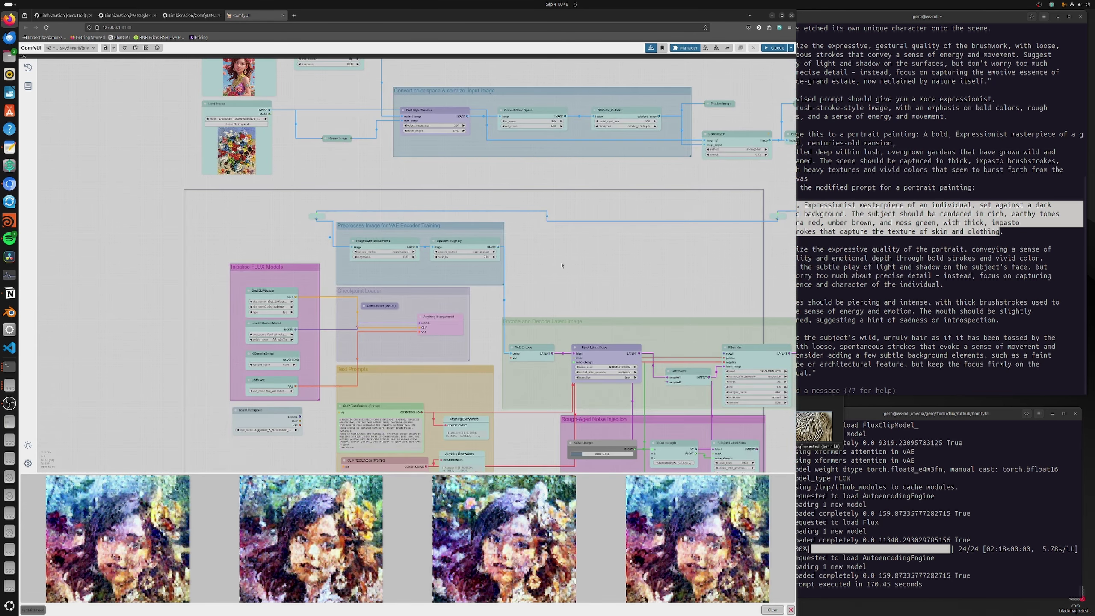
mouse_move(562, 265)
left_mouse_down()
mouse_move(447, 371)
mouse_move(633, 389)
mouse_move(562, 250)
left_mouse_up()
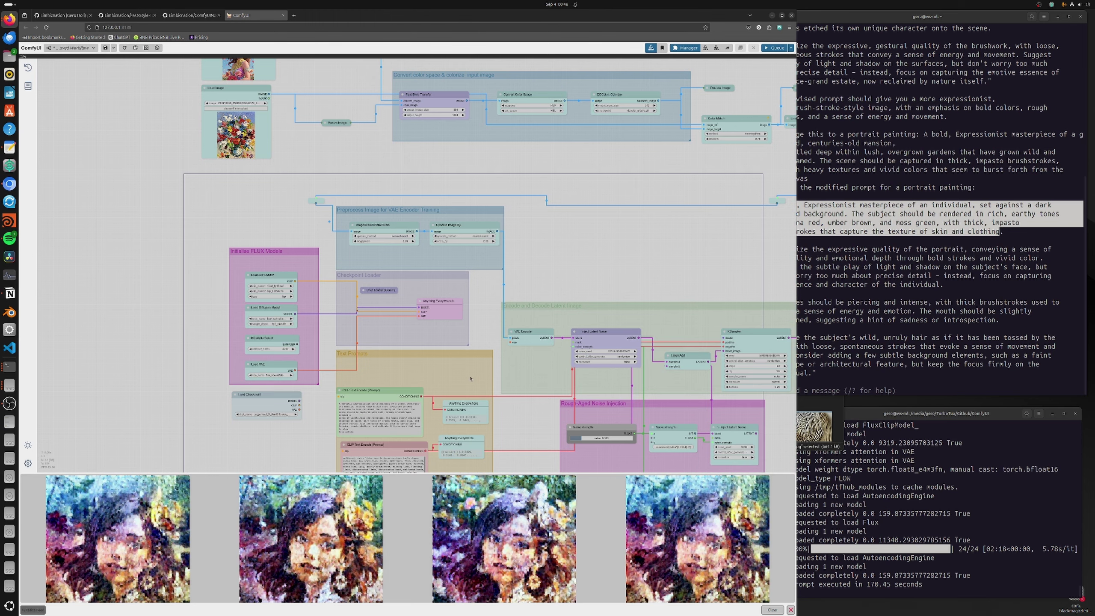
scroll(319, 401, "up", 5)
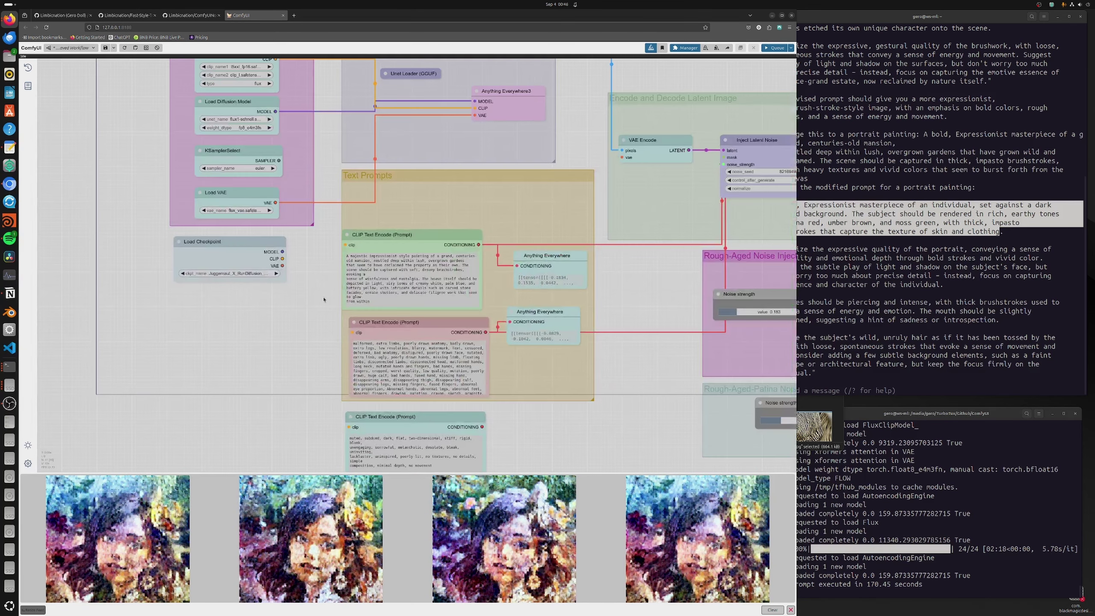
left_click(409, 279)
key("ctrl+a")
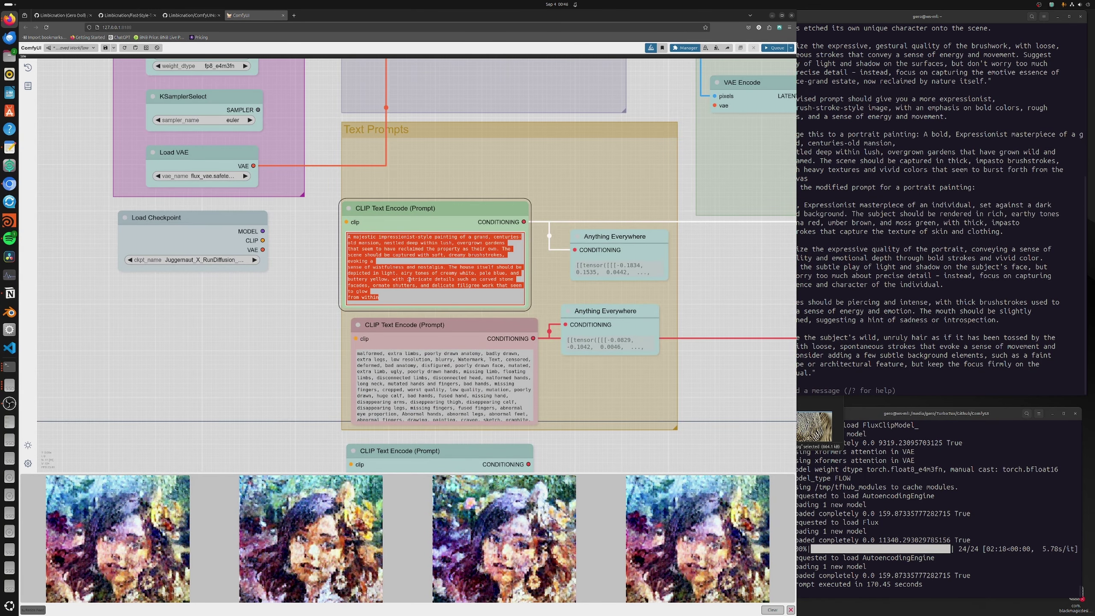
type("A bold, Expressionist masterpiece of an individual, set against a dark or muted background. The subject should be rendered in rich, earthy tones of sienna red, umber brown, and moss green, with thick, impasto brushstrokes that capture the texture of skin and clothing")
Change the subject "an individual" in the positive prompt to "a beautiful young lady".
double_click(474, 237)
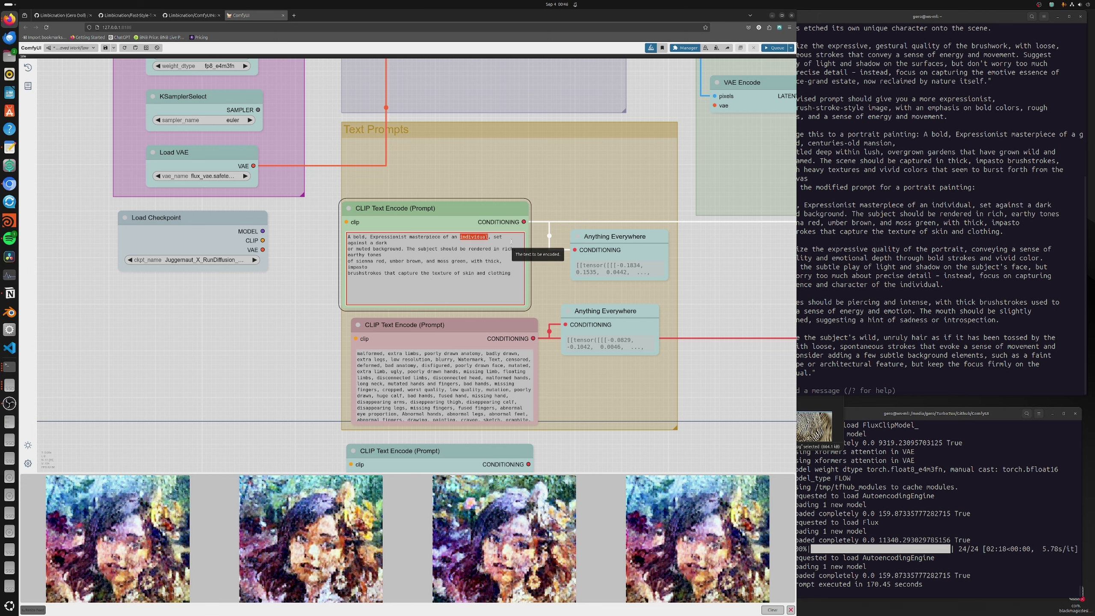
key("BackSpace")
key("BackSpace")
key("BackSpace")
type("a beautiful")
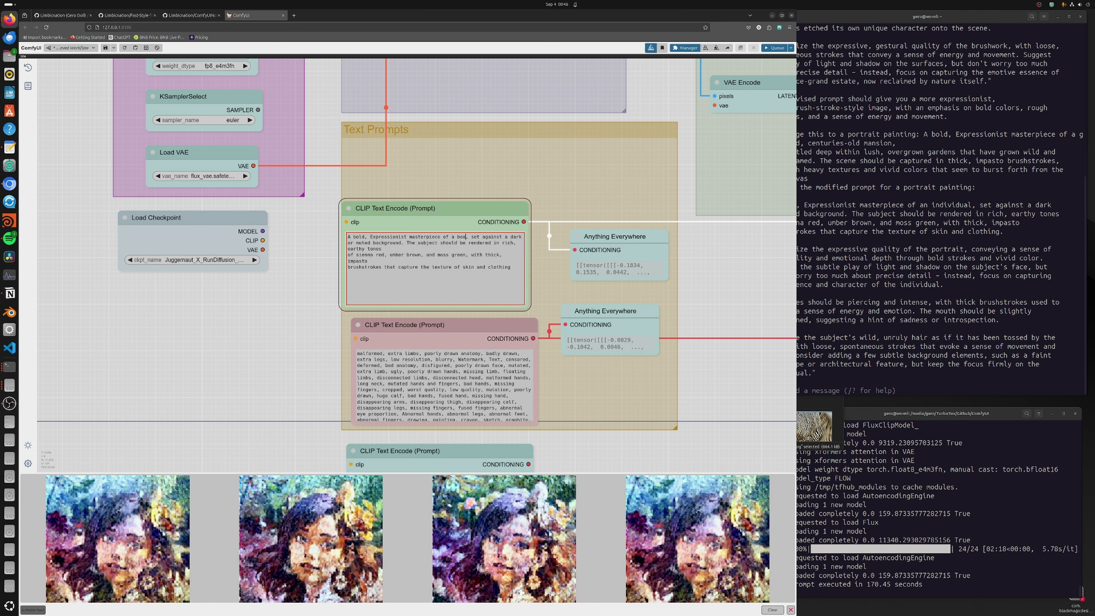
left_click(242, 315)
Look over the sampling and Inject Latent Noise nodes and queue the workflow with the edited prompt.
scroll(259, 320, "down", 7)
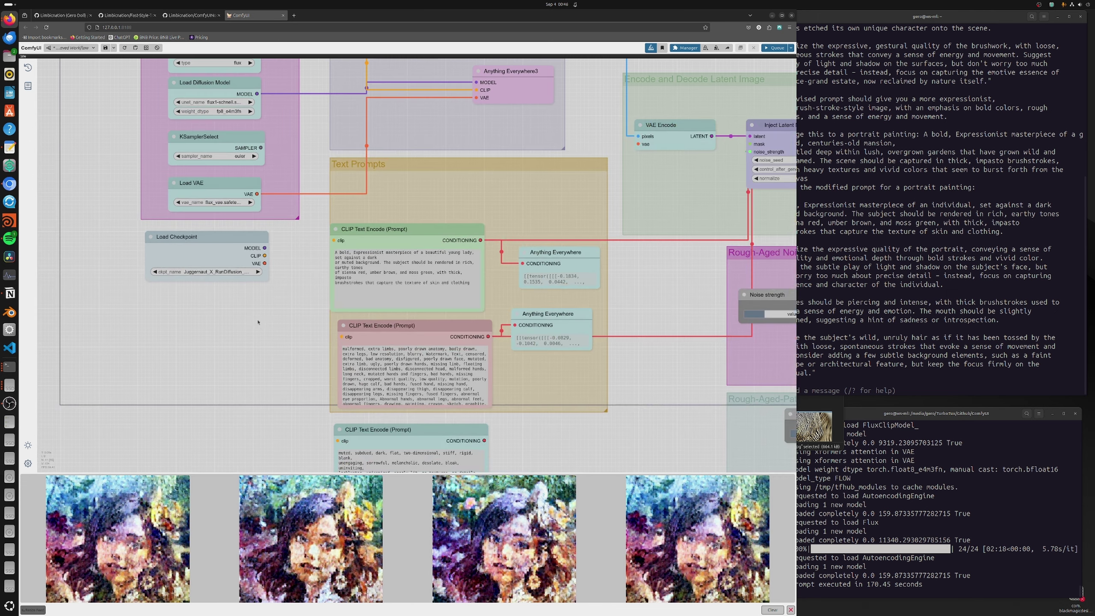
left_click_drag(537, 317, 270, 343)
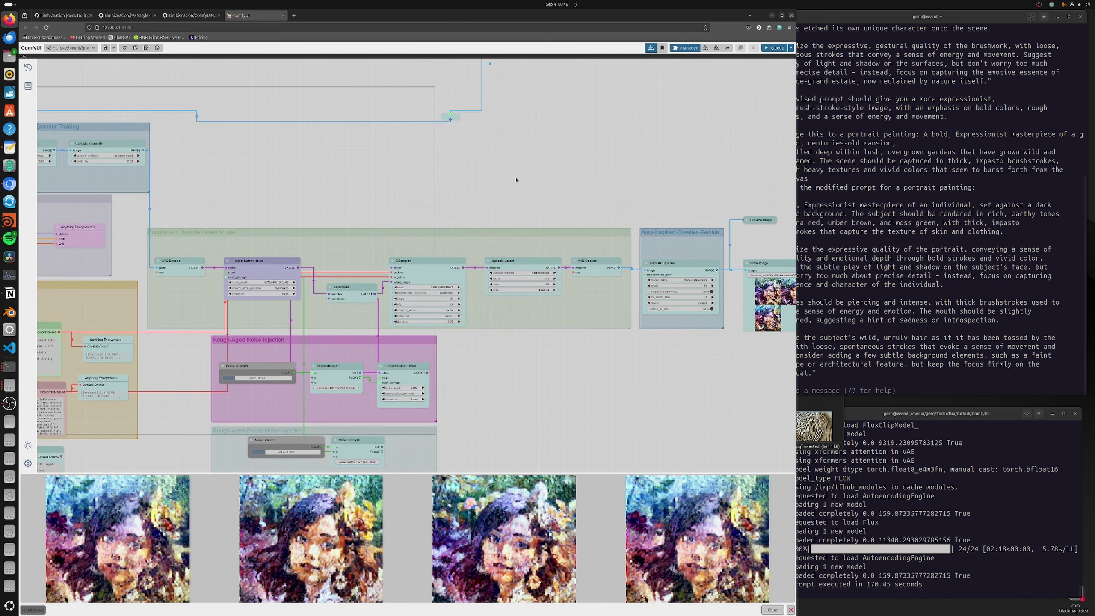
left_click_drag(516, 180, 709, 262)
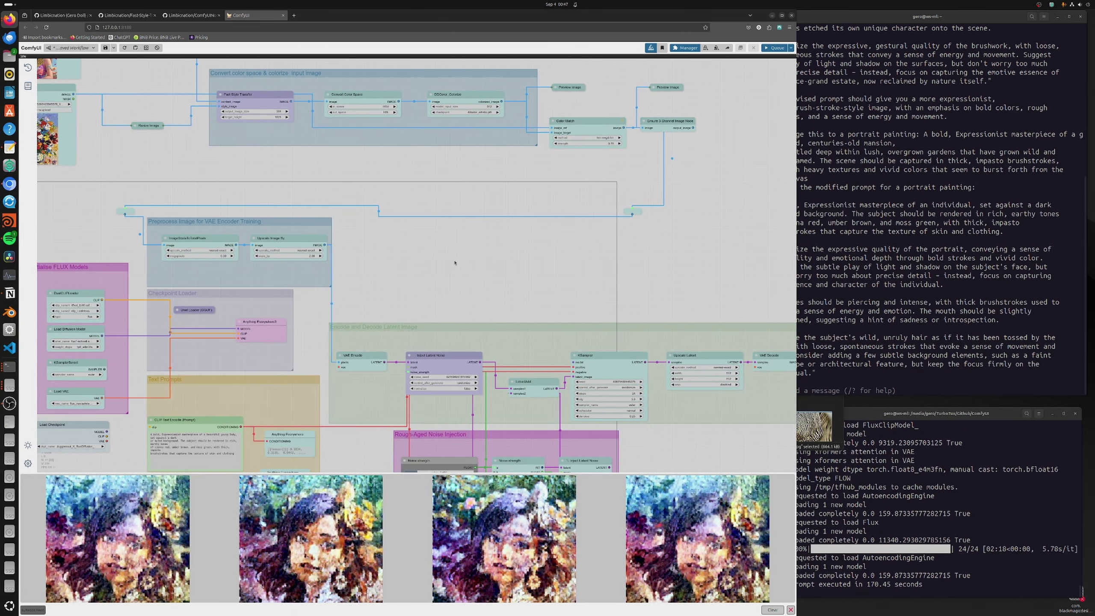
scroll(454, 261, "up", 3)
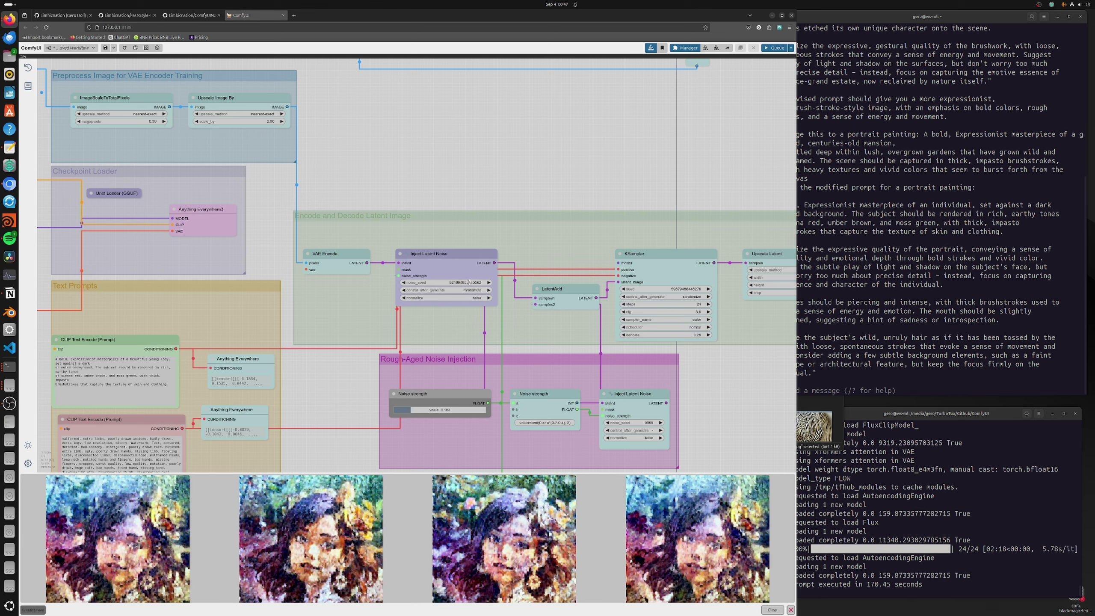
left_click(469, 282)
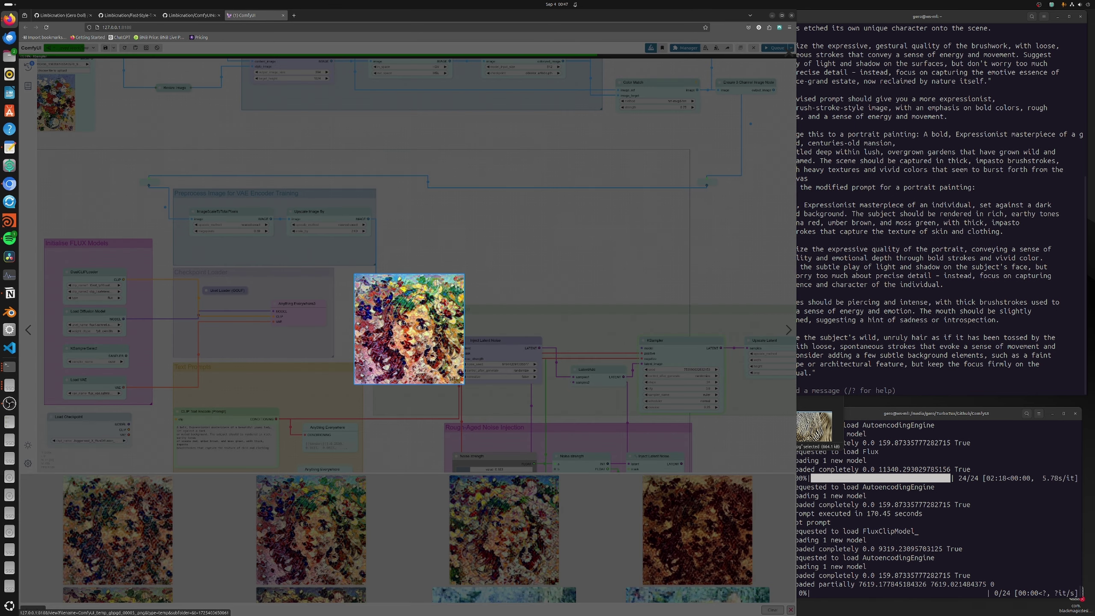
Open a generated preview in a separate browser tab and page through the image feed results at full size.
middle_click(427, 346)
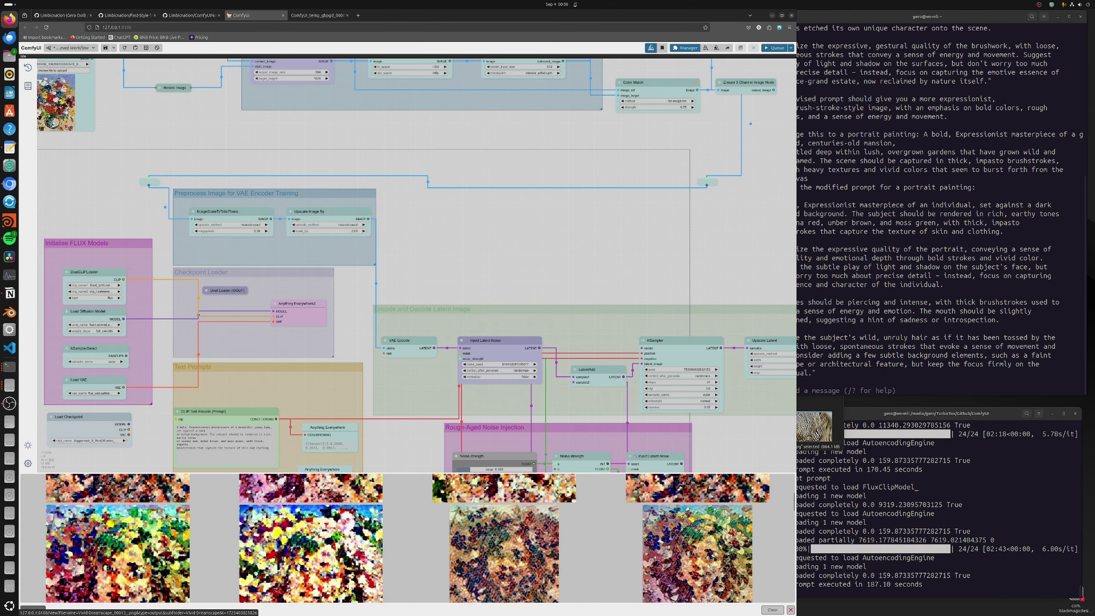
scroll(349, 550, "down", 1)
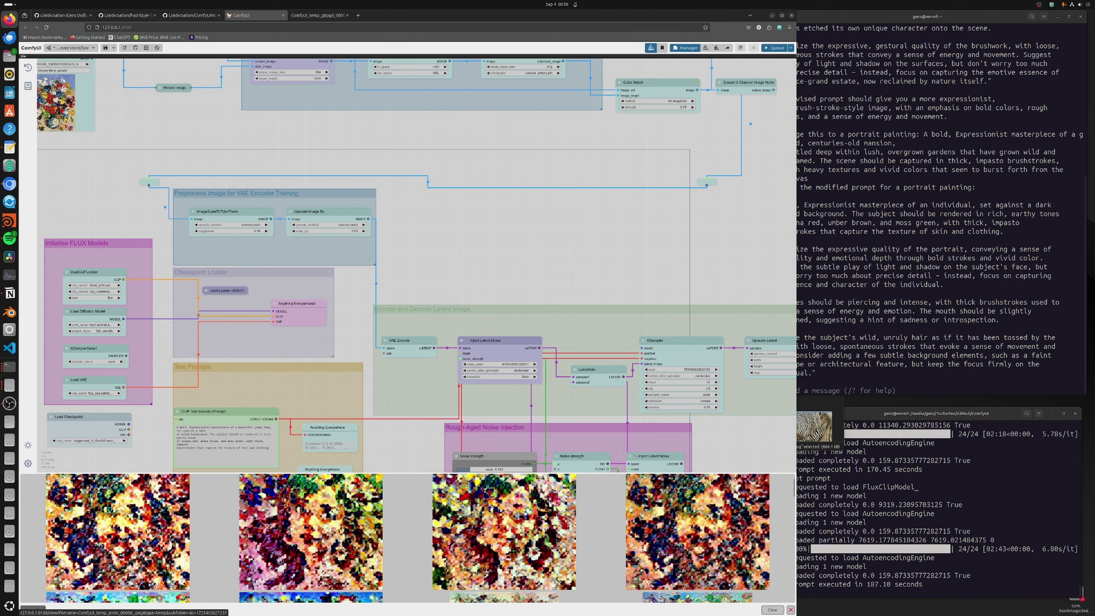
left_click(67, 529)
left_click(788, 330)
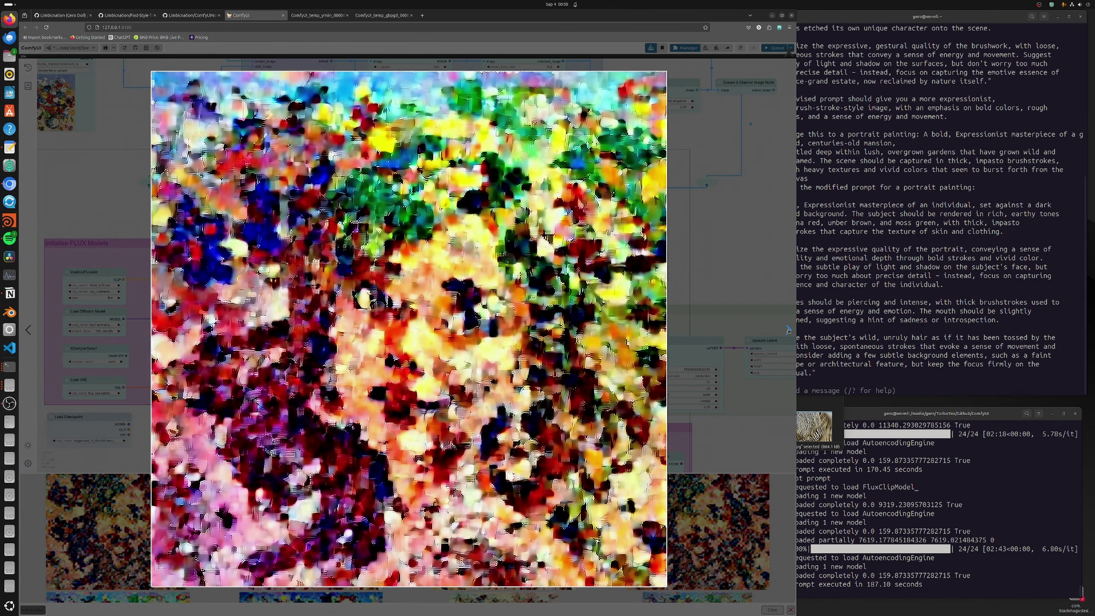
Compare the generated results at full size in the image feed viewer and return to the workflow canvas.
left_click(787, 329)
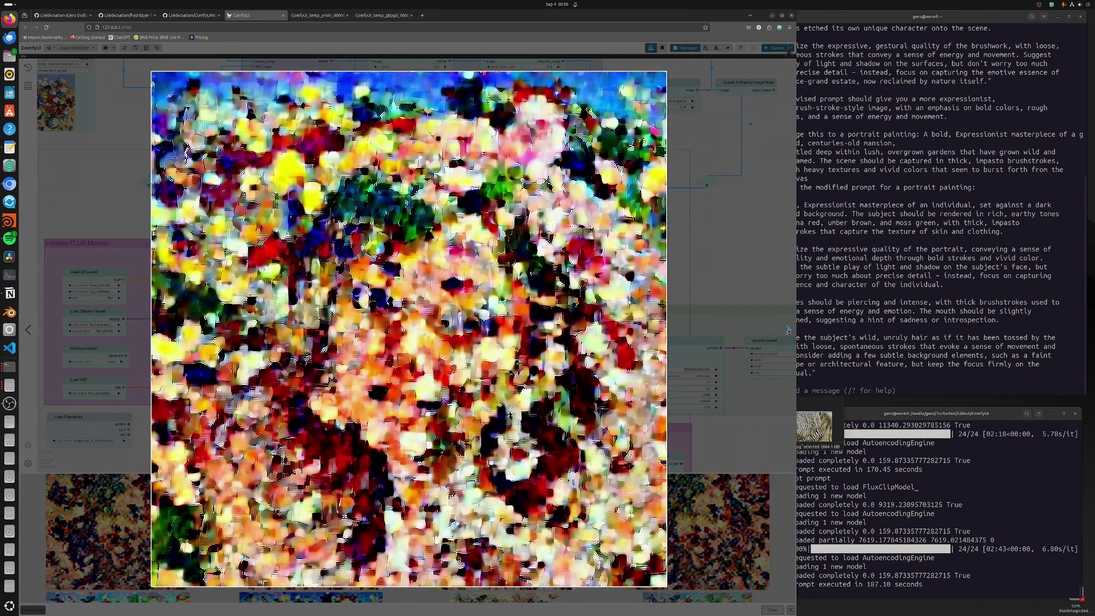
left_click(788, 330)
left_click(787, 330)
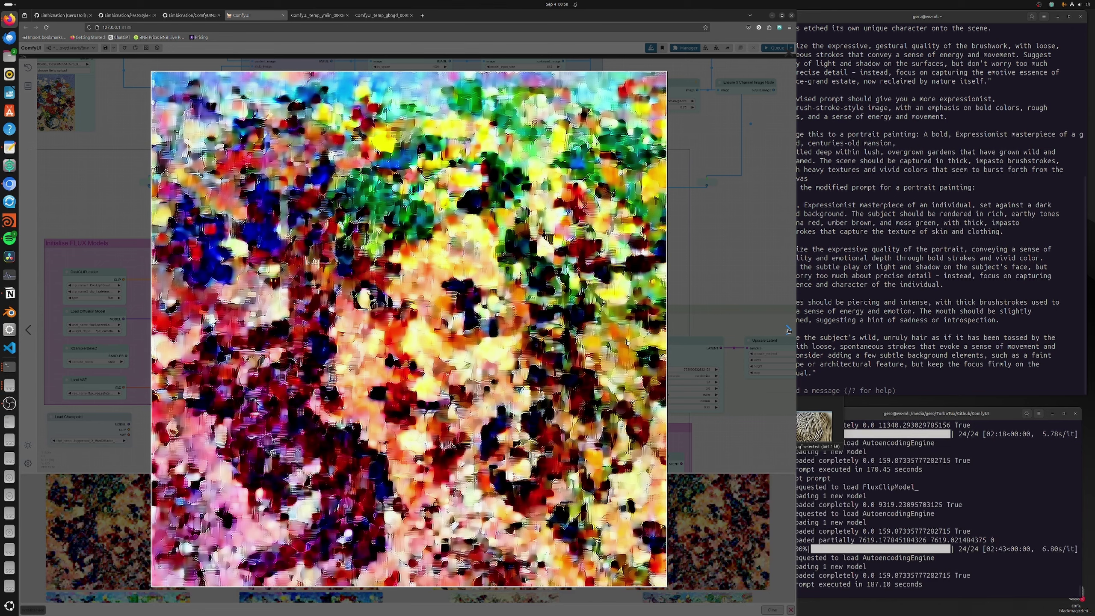
left_click(787, 330)
left_click(690, 323)
Examine the KSampler settings and the available scheduler options without choosing another one.
scroll(690, 323, "down", 2)
scroll(555, 296, "up", 2)
left_click_drag(633, 340, 531, 281)
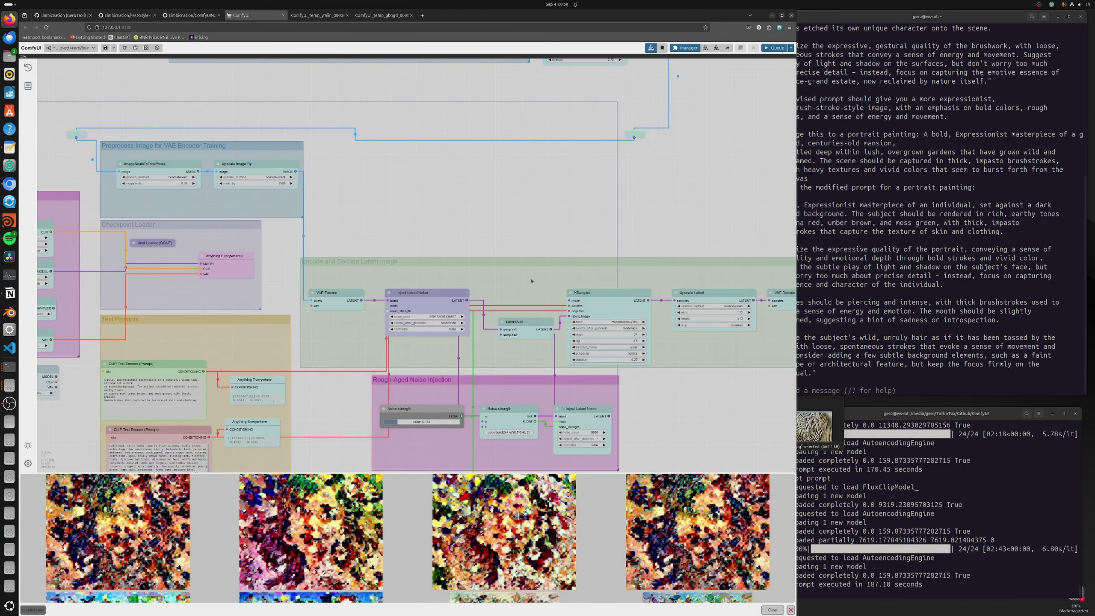
scroll(532, 281, "up", 10)
left_click(475, 335)
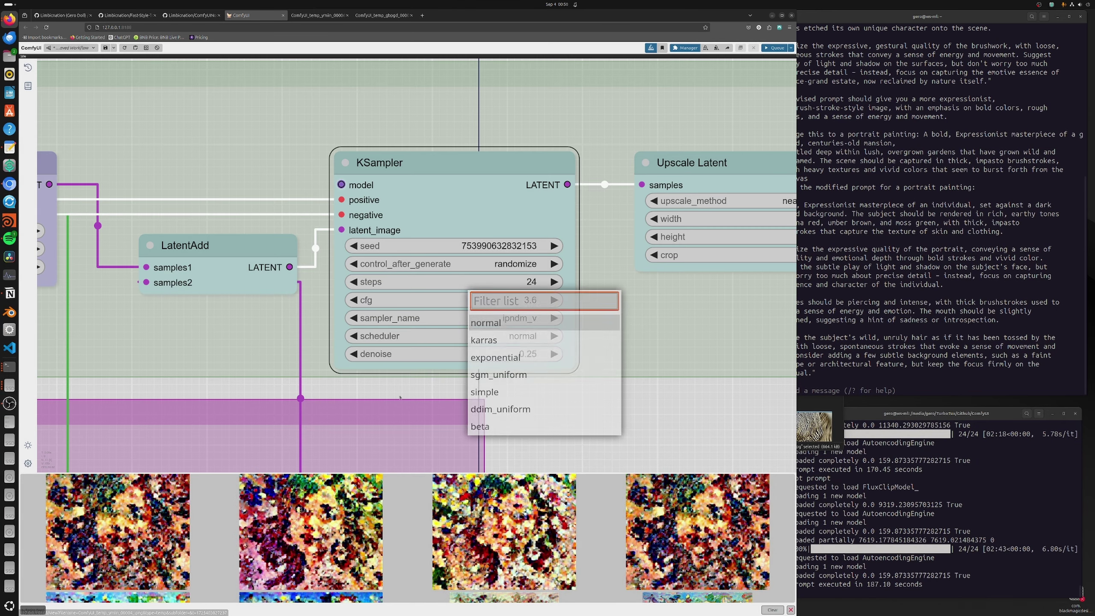
left_click(363, 382)
left_click_drag(364, 384, 383, 388)
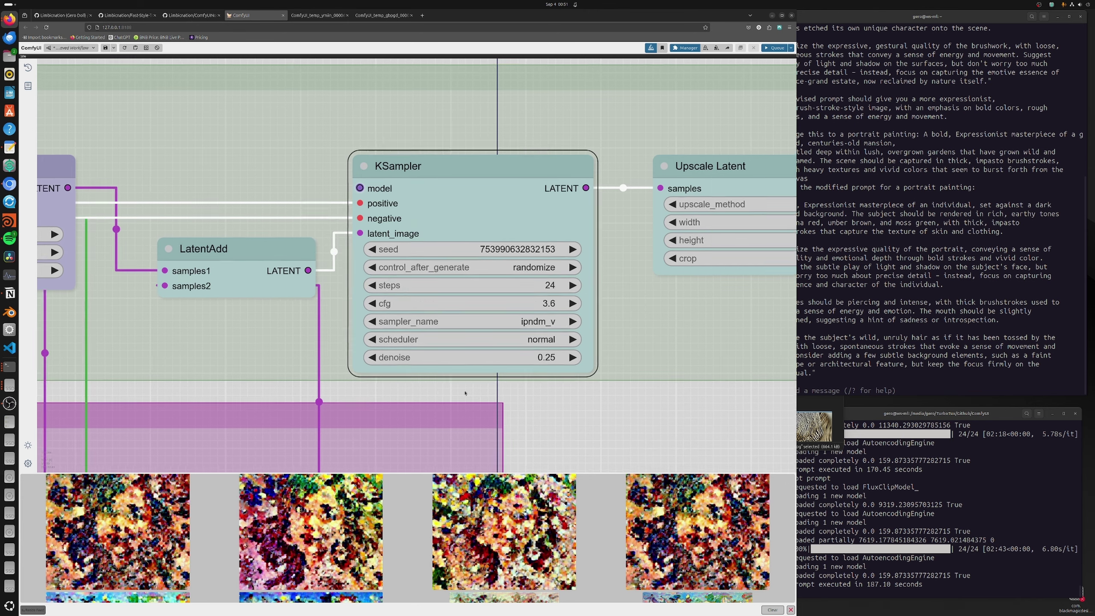
Examine the Unet Loader (GGUF), the FLUX model loaders and the image preprocessing nodes.
left_click_drag(243, 388, 592, 409)
scroll(576, 414, "down", 8)
left_click_drag(93, 272, 413, 304)
scroll(410, 286, "up", 5)
left_click(413, 285)
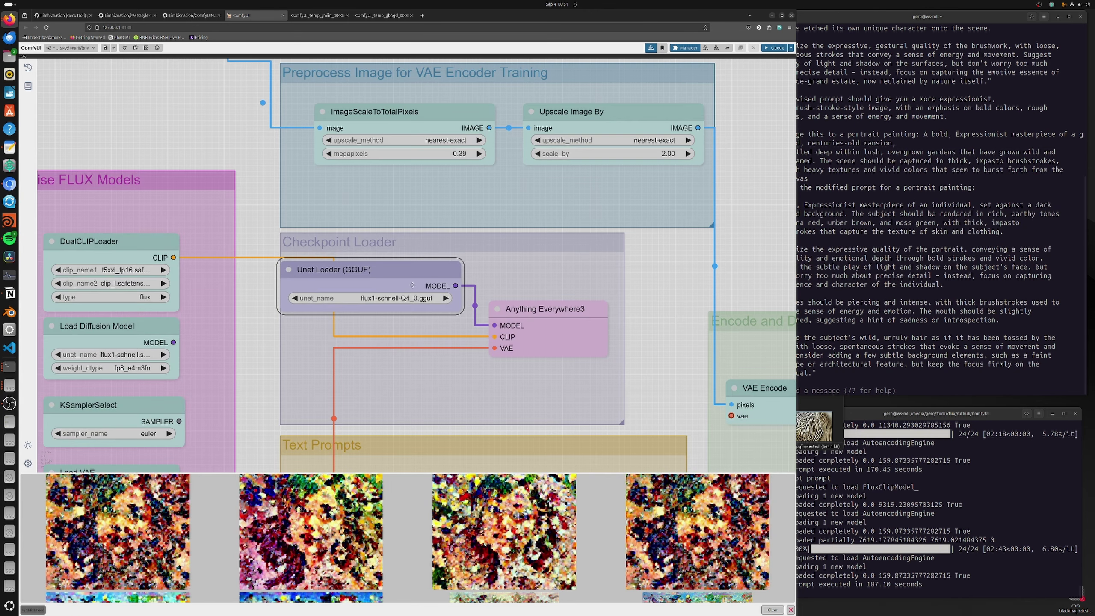
left_click(413, 285)
scroll(331, 356, "down", 2)
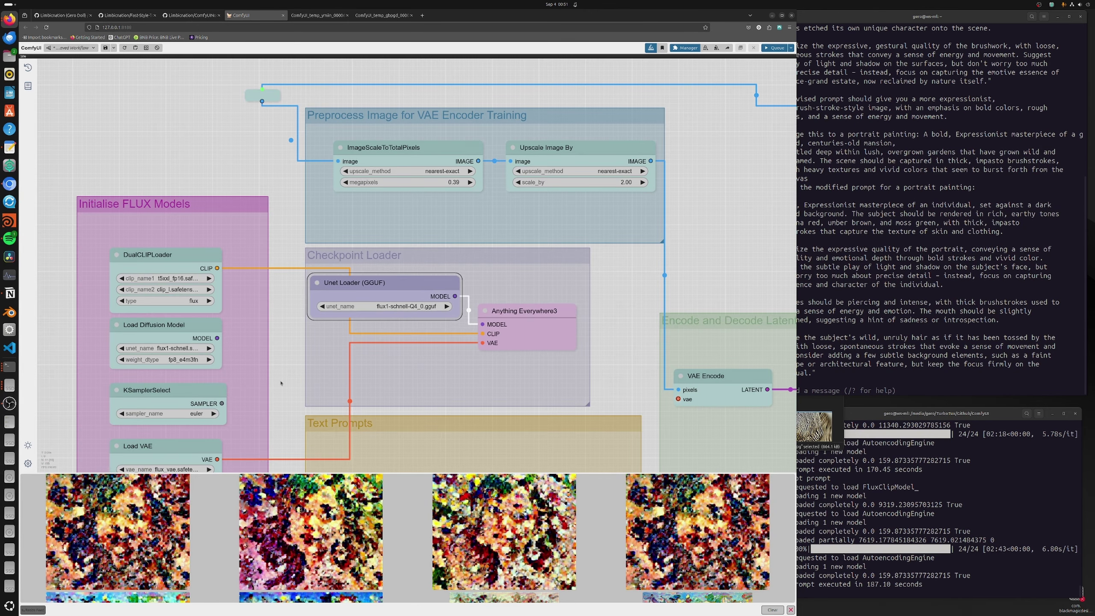
left_click_drag(281, 383, 353, 182)
scroll(256, 304, "down", 5)
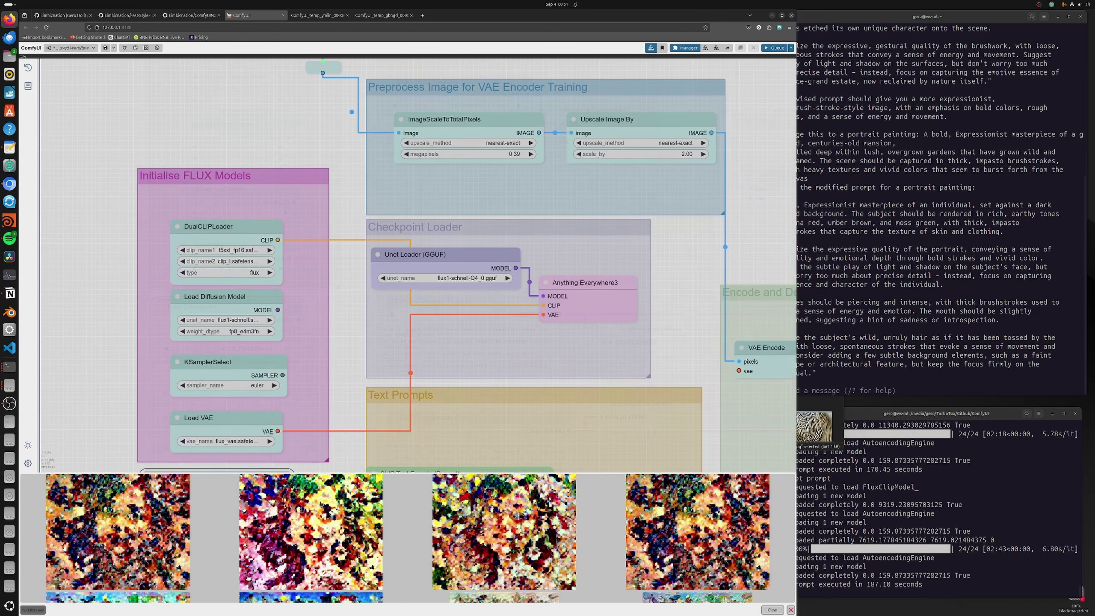
Change the divisor in the Patina Noise Injection group's Noise strength expression to 1.3.
scroll(442, 369, "up", 10)
left_click(443, 369)
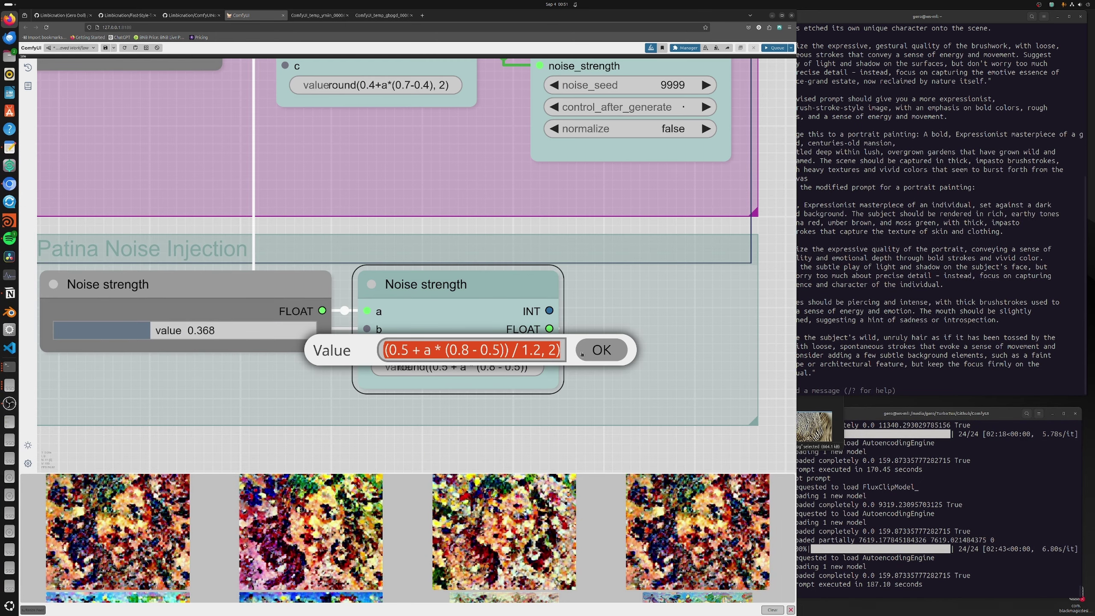
left_click(541, 351)
key("BackSpace")
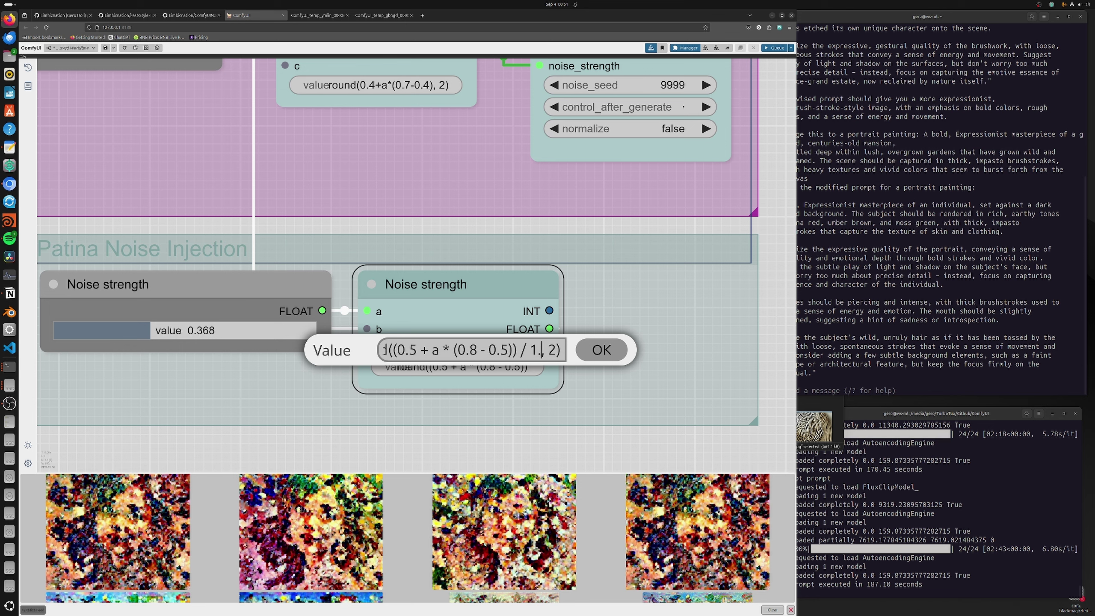
type("3")
key("Return")
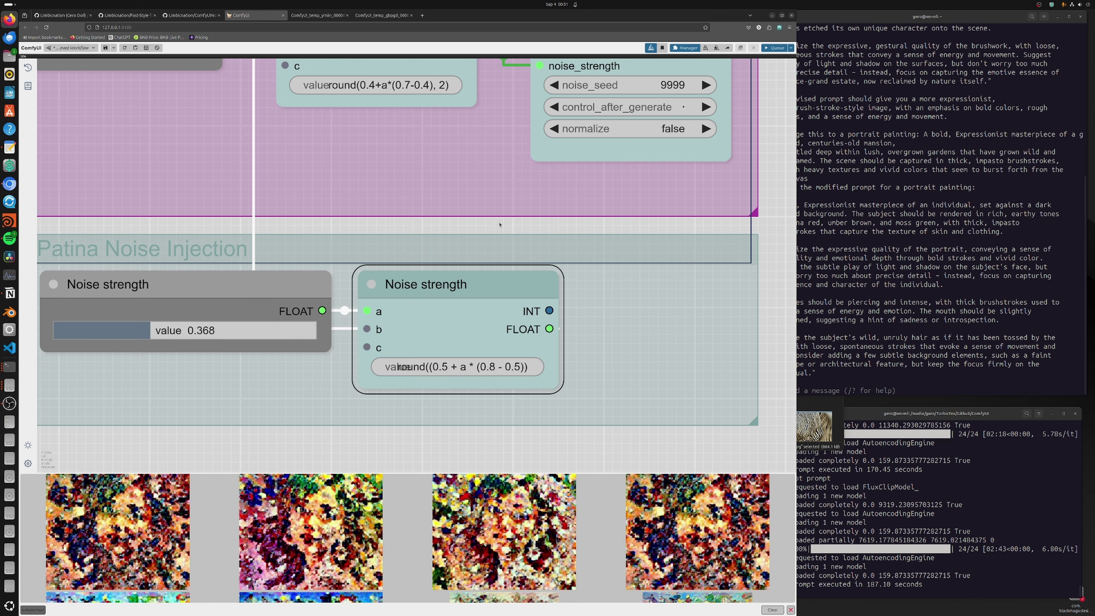
Open the Noise strength expression in the Rough-Aged Noise Injection group for editing.
left_click_drag(499, 224, 451, 455)
left_click(305, 326)
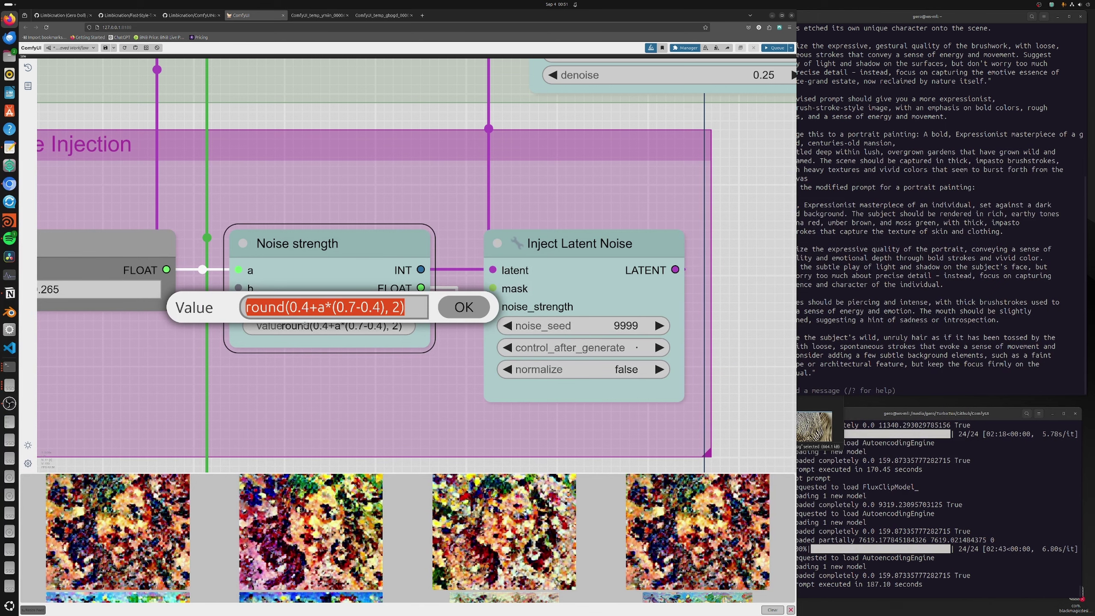
left_click(354, 307)
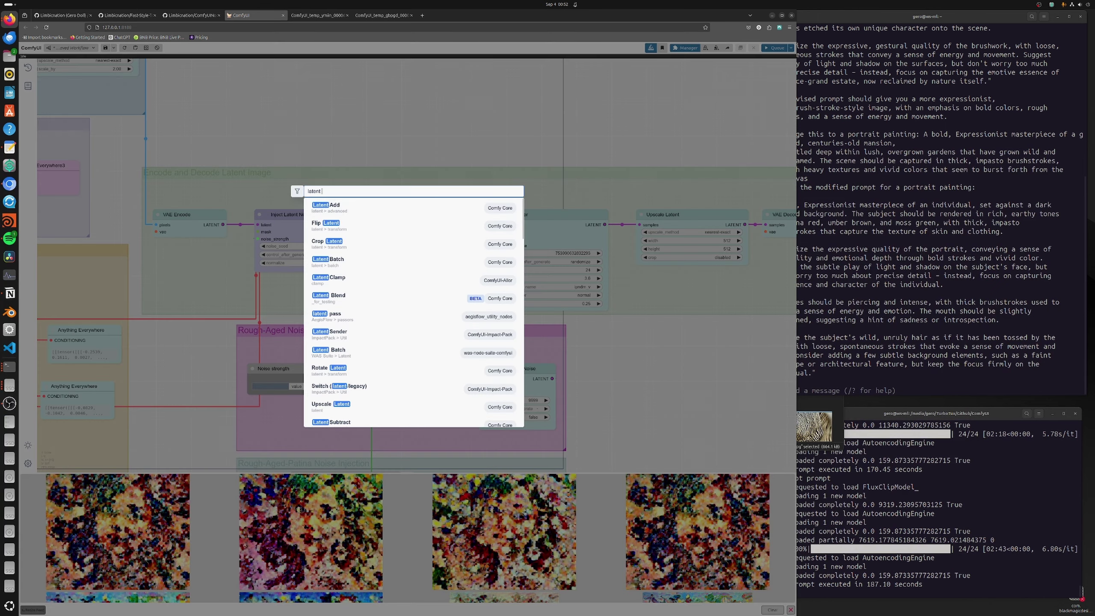
Add a LatentSubtract node, place it directly below the LatentAdd node and change its node color.
type("subtr")
key("Return")
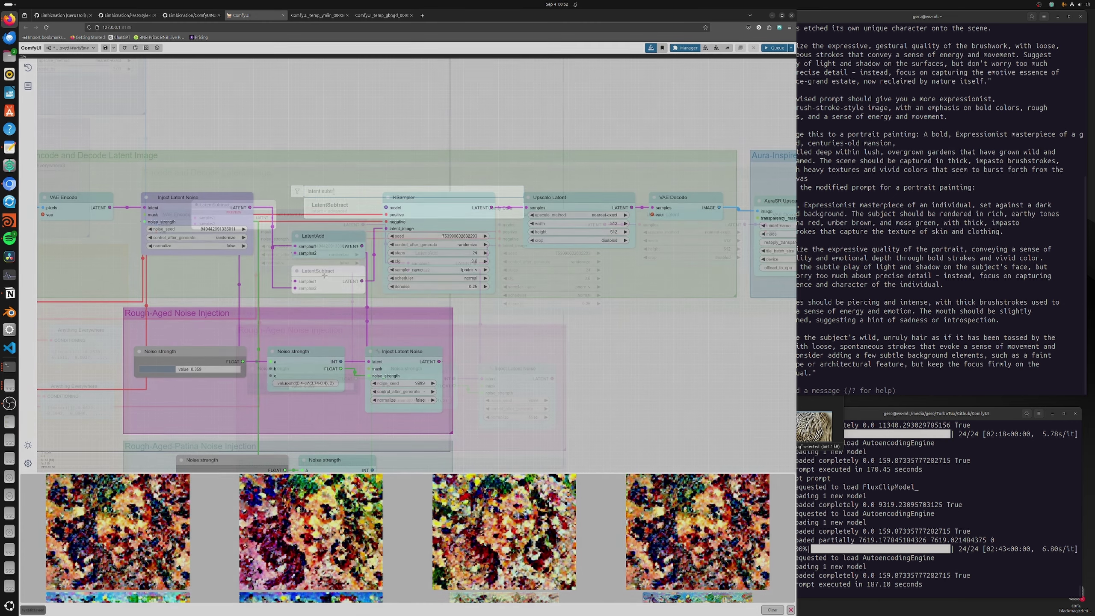
left_click_drag(328, 274, 325, 271)
right_click(325, 271)
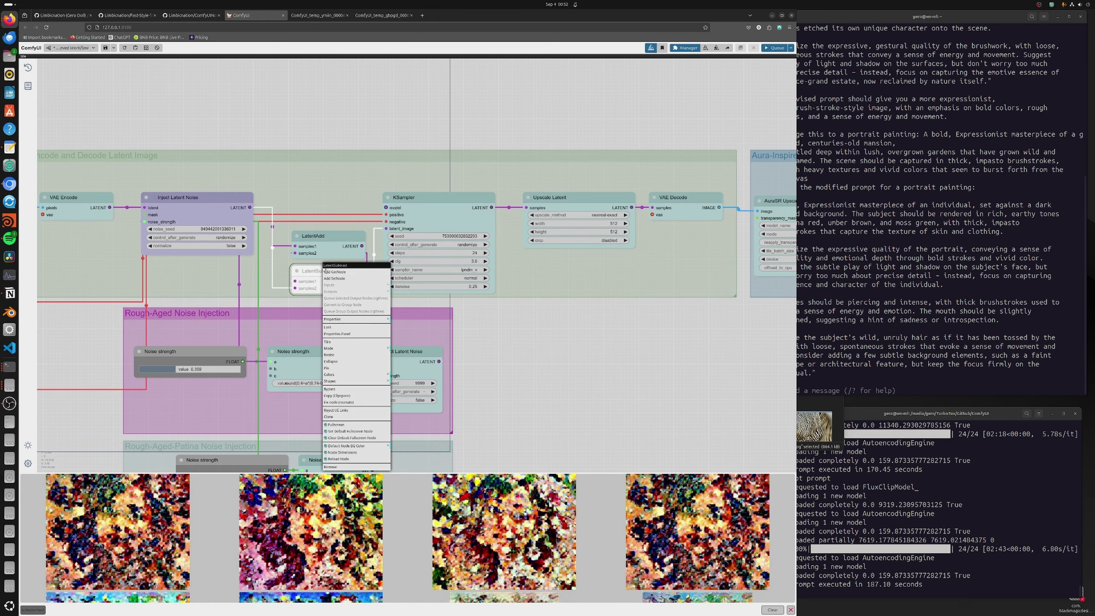
left_click(340, 376)
left_click(405, 420)
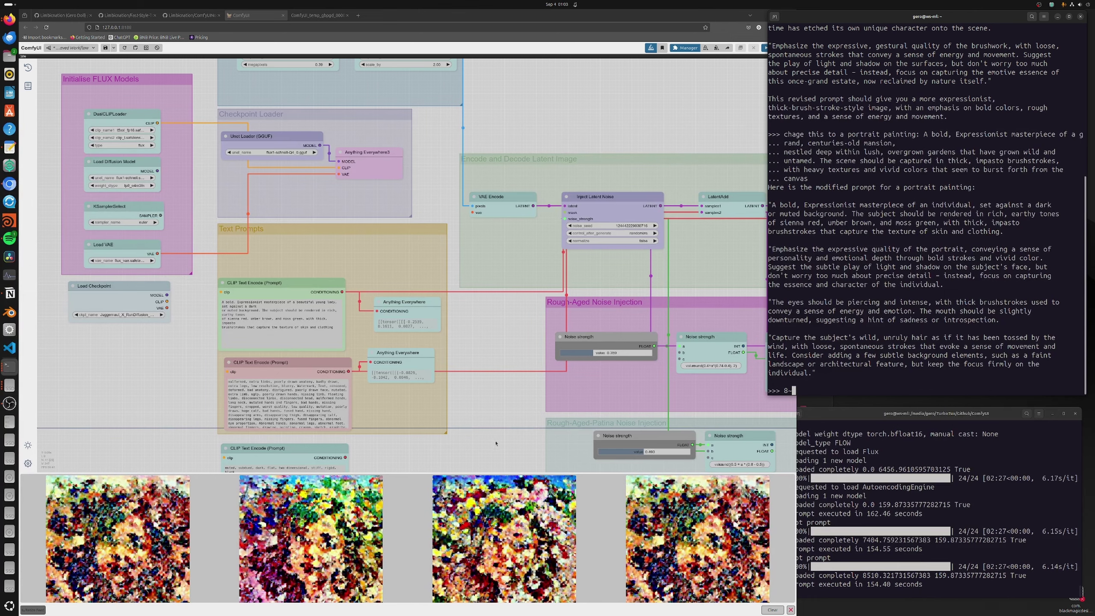
Open the newly generated images from the feed at full size, page through them and close the viewer.
left_click_drag(496, 437, 525, 364)
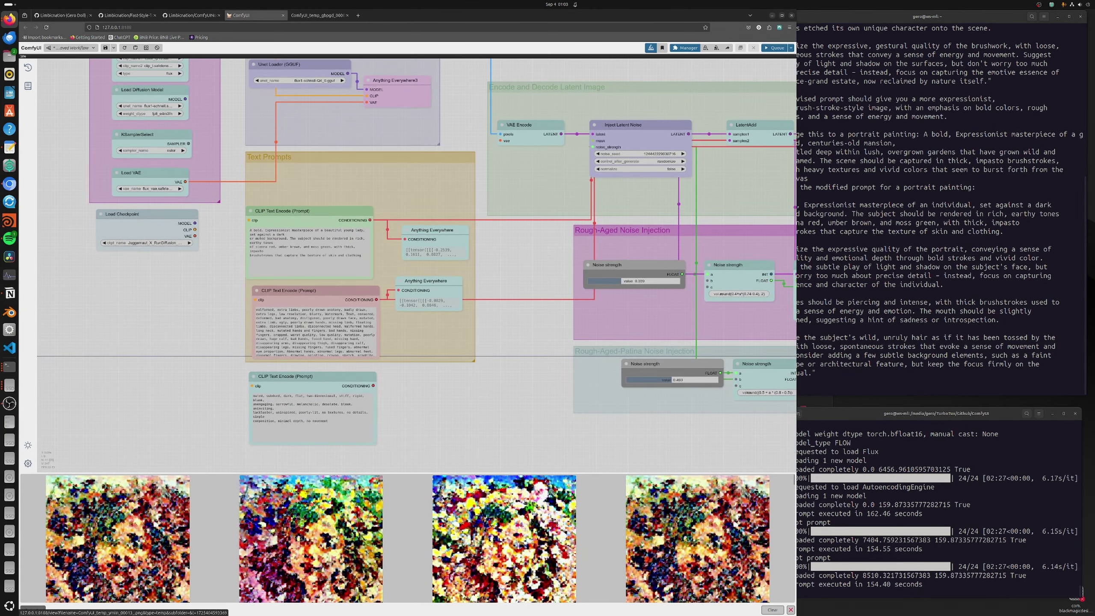
left_click(504, 540)
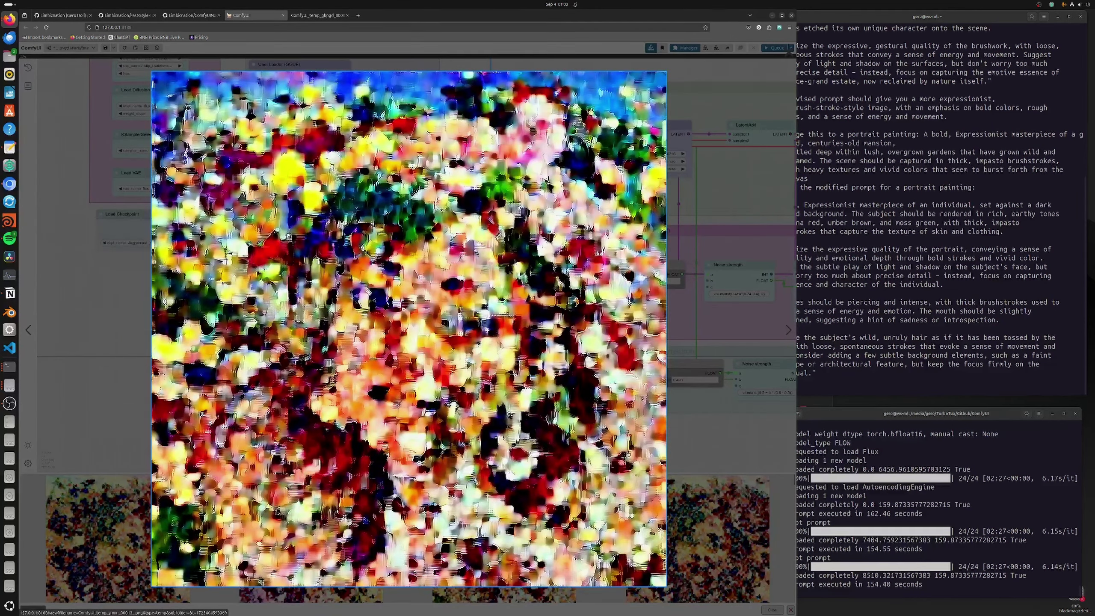
left_click(790, 330)
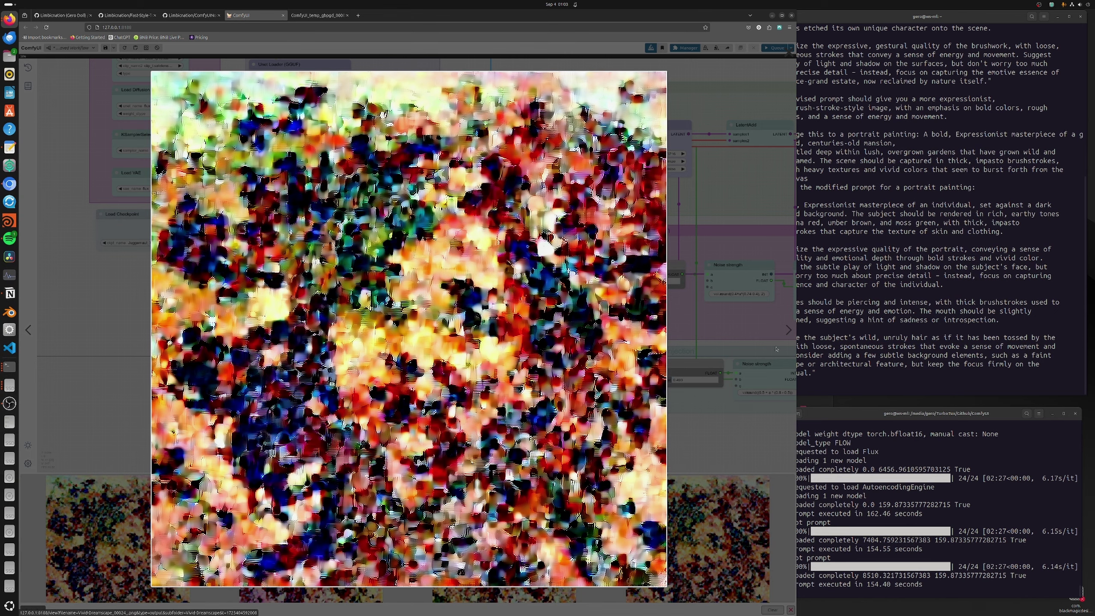
left_click(789, 331)
left_click(790, 330)
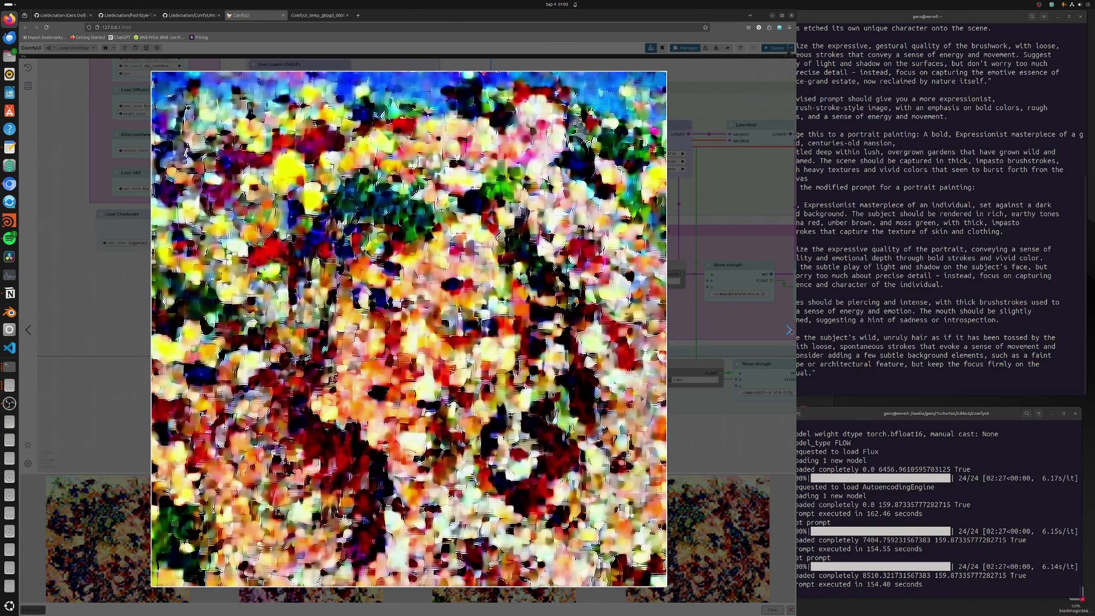
left_click(790, 330)
left_click(464, 418)
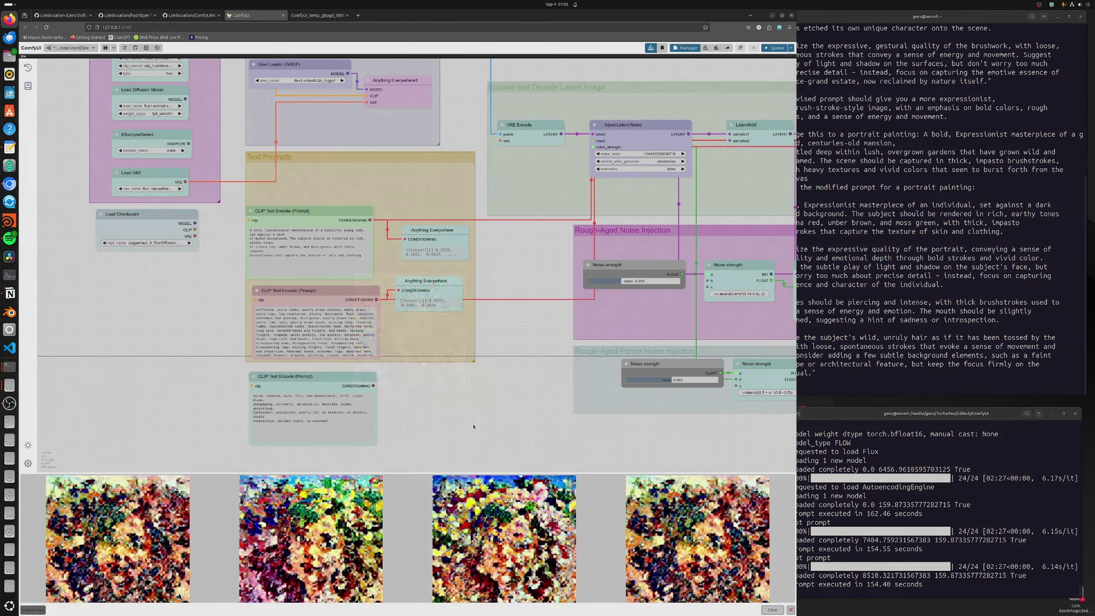
Look over the sampling and noise injection groups and view another image feed result at full size.
left_click_drag(464, 418, 272, 469)
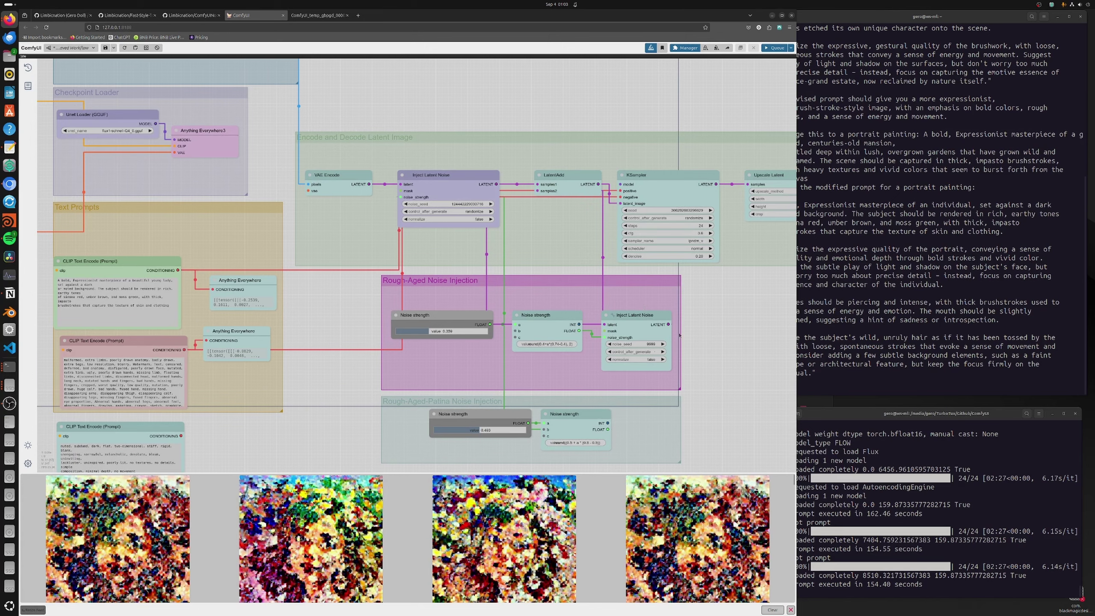
left_click_drag(721, 338, 600, 372)
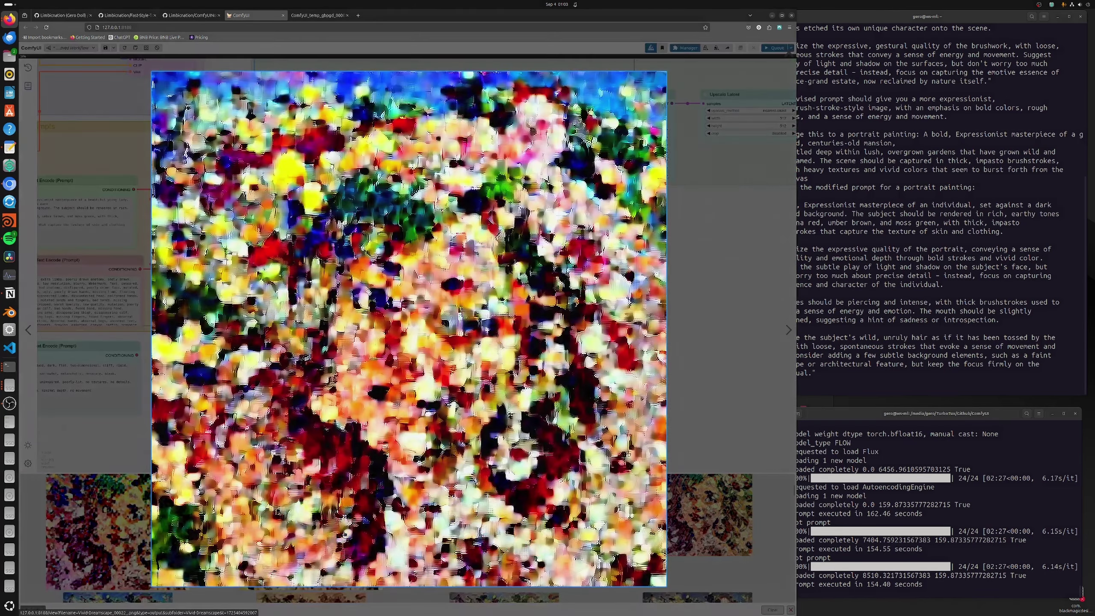
left_click(550, 415)
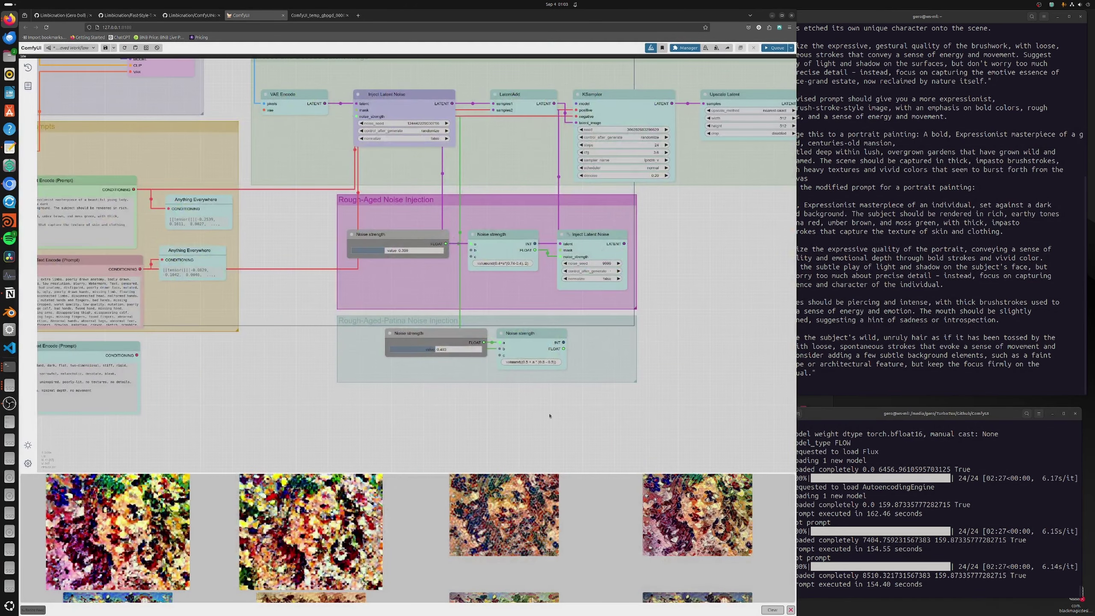
left_click_drag(412, 440, 588, 497)
Replace the positive prompt in the green CLIP Text Encode node with all four paragraphs of the terminal's portrait prompt.
left_click(810, 374)
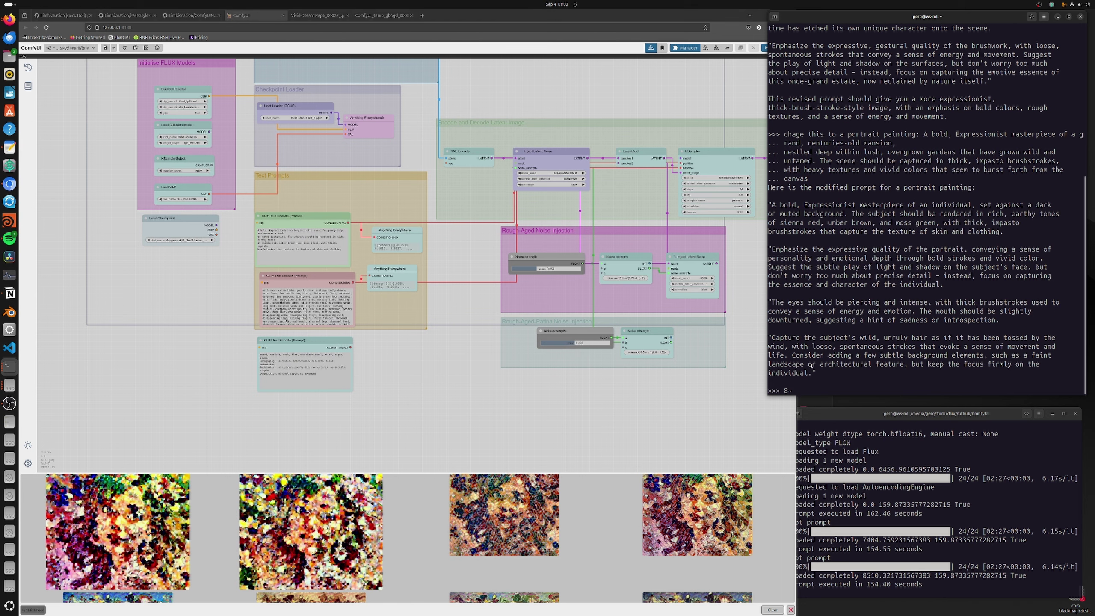
left_click_drag(810, 374, 770, 205)
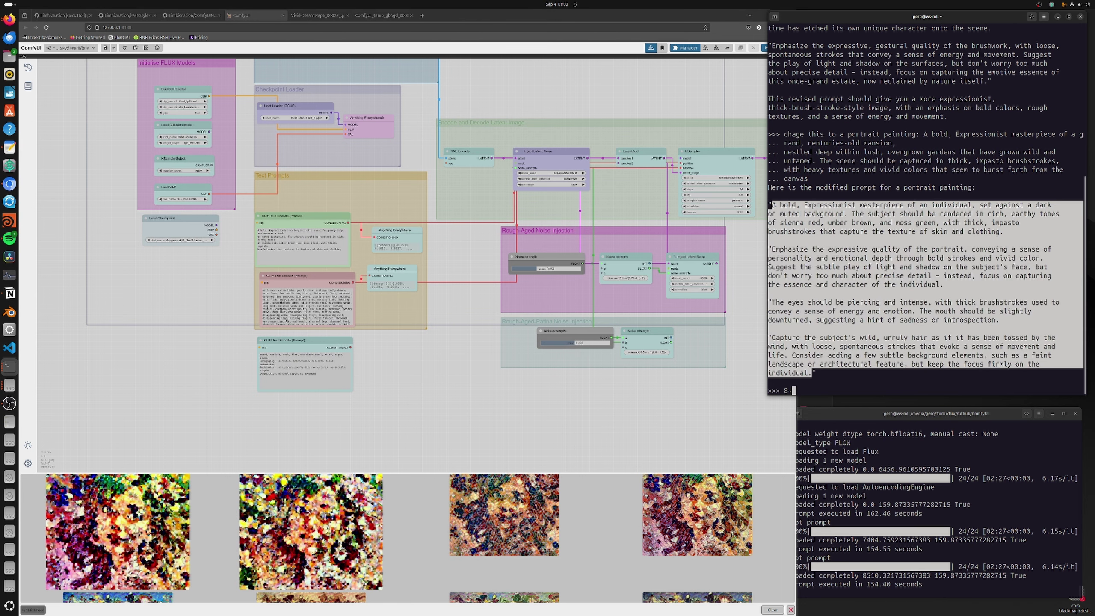
left_click(808, 376)
left_click_drag(808, 373, 762, 211)
left_click(762, 211)
left_click(307, 250)
key("ctrl+a")
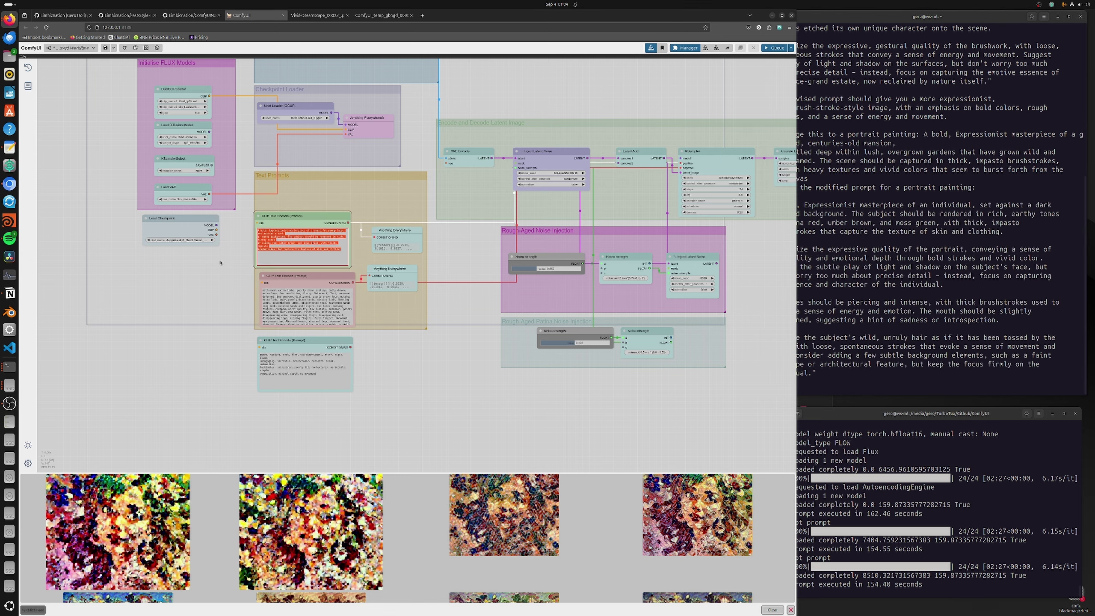
left_click(220, 263)
scroll(260, 242, "up", 10)
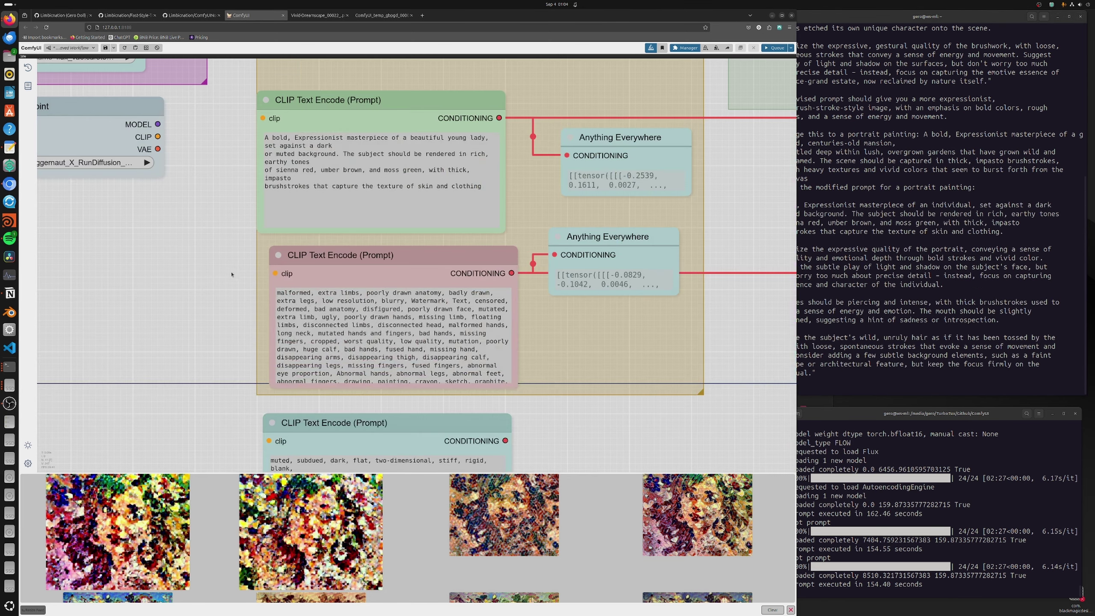
left_click(326, 187)
key("ctrl+a")
key("ctrl+v")
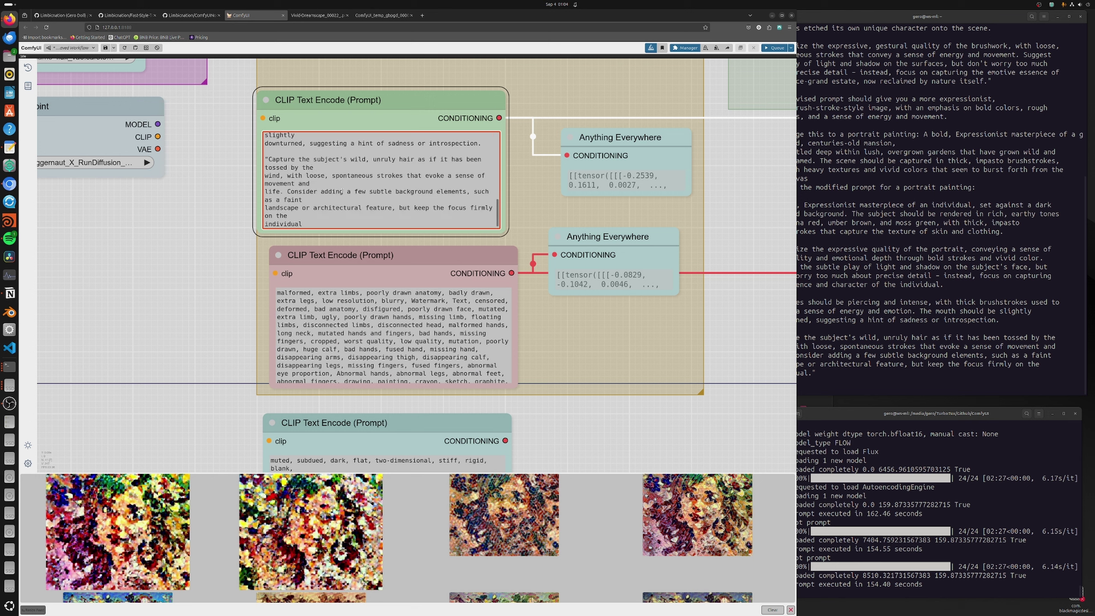
Remove the blank line and quotation mark before "Emphasize" and the quotation mark before "Capture" in the positive prompt.
scroll(342, 191, "up", 6)
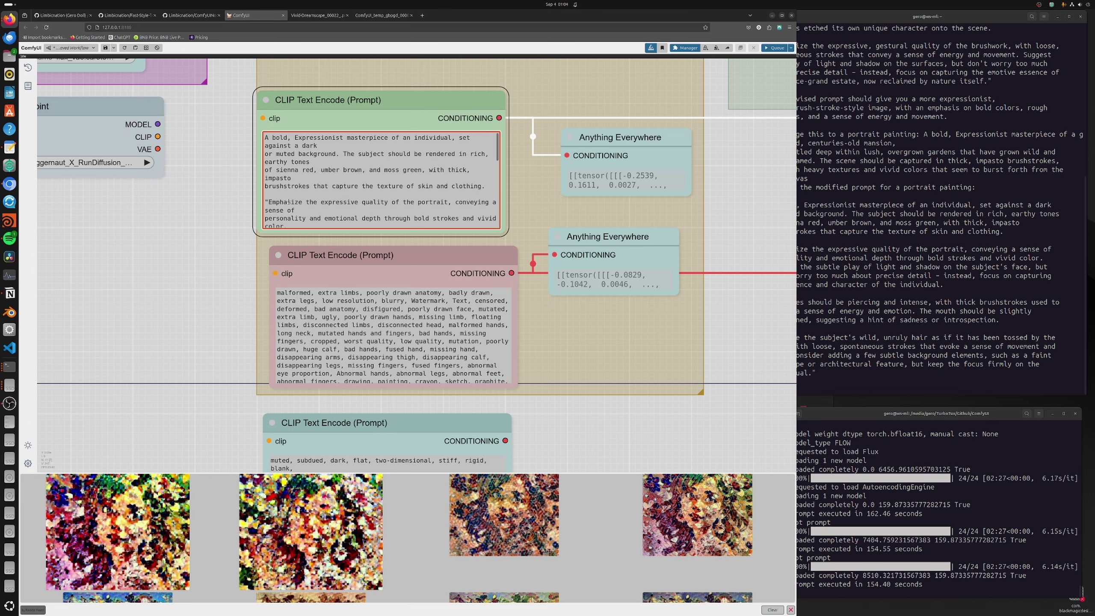
left_click(275, 202)
key("BackSpace")
key("BackSpace")
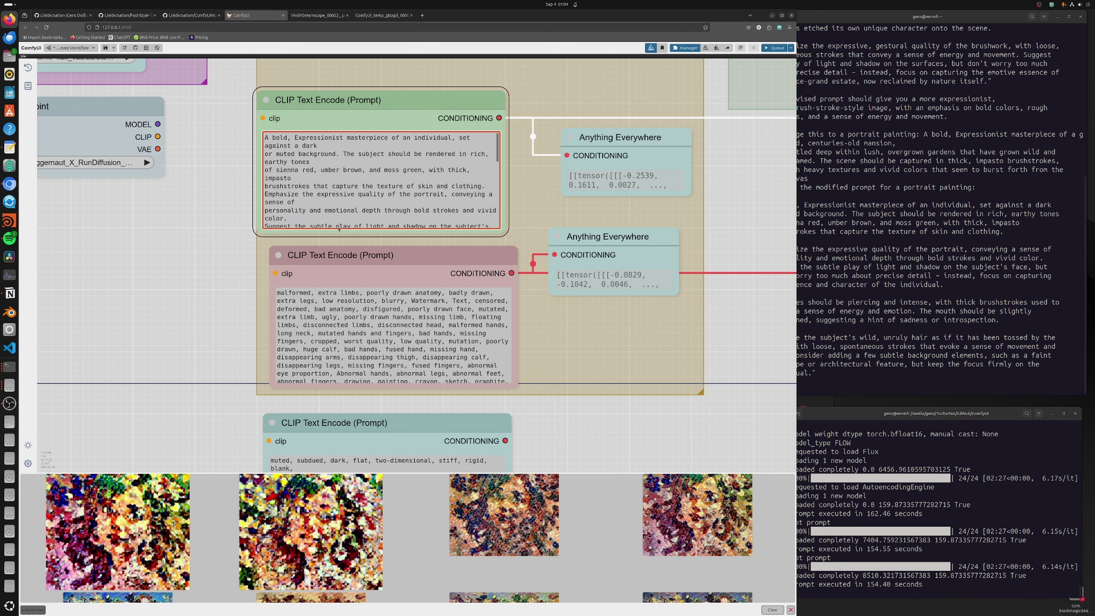
scroll(344, 188, "down", 6)
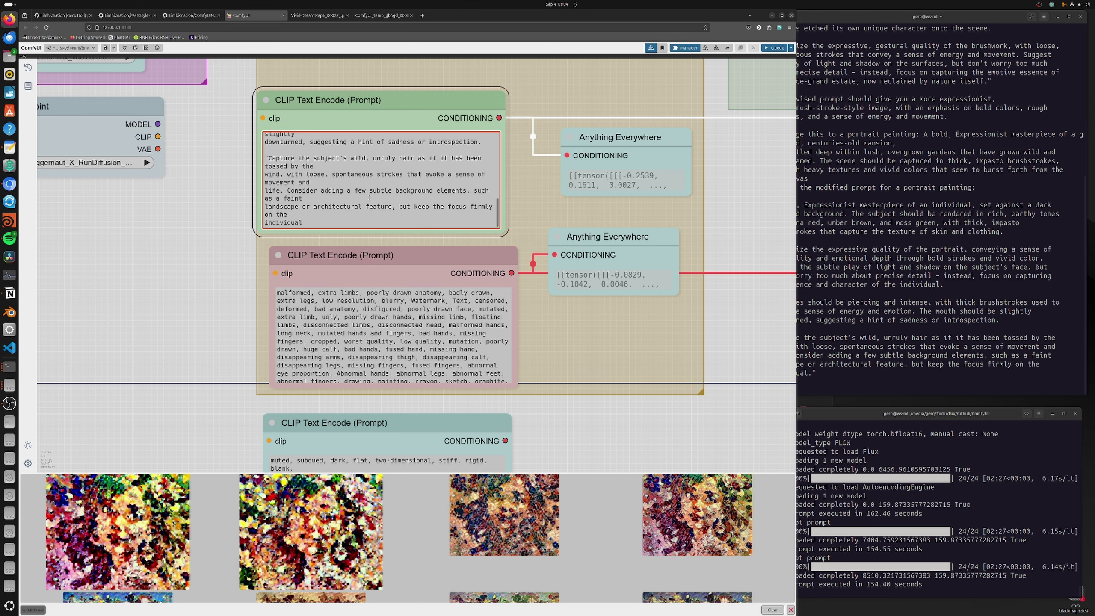
left_click(269, 158)
key("BackSpace")
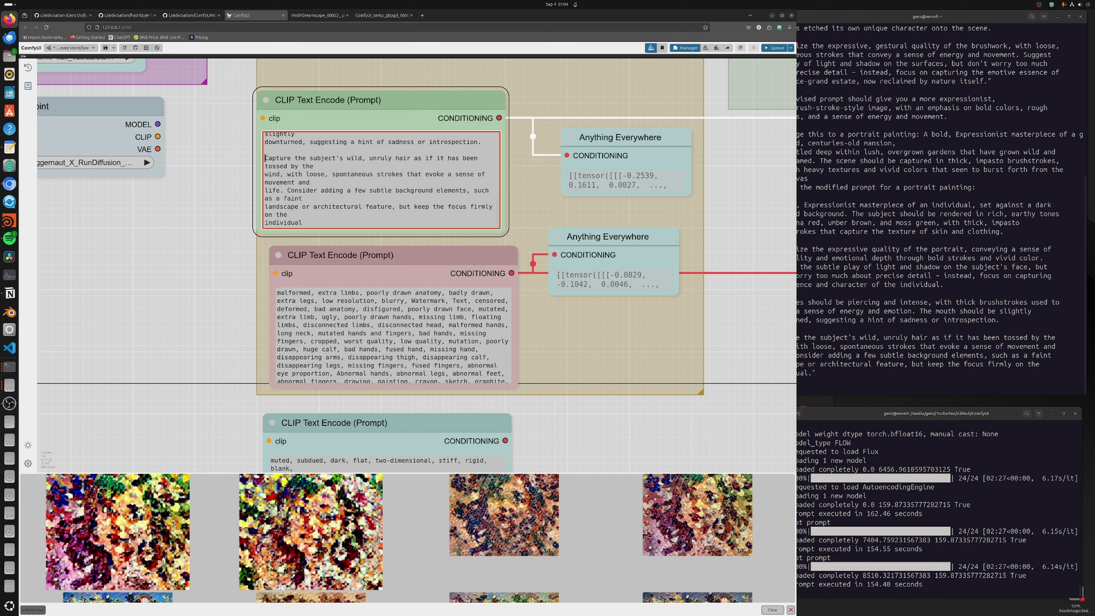
Weight "Expressionist" at 1.2 in the positive prompt and raise the emphasis on "masterpiece".
double_click(322, 138)
key("ctrl+Up")
key("ctrl+Up")
key("ctrl+Up")
key("ctrl+Up")
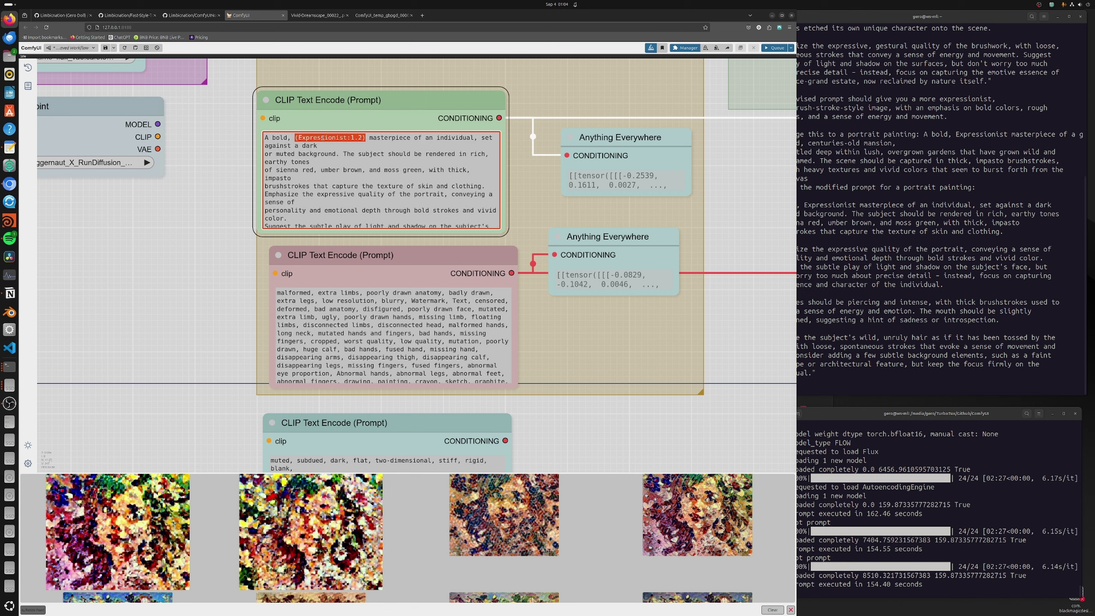
double_click(395, 137)
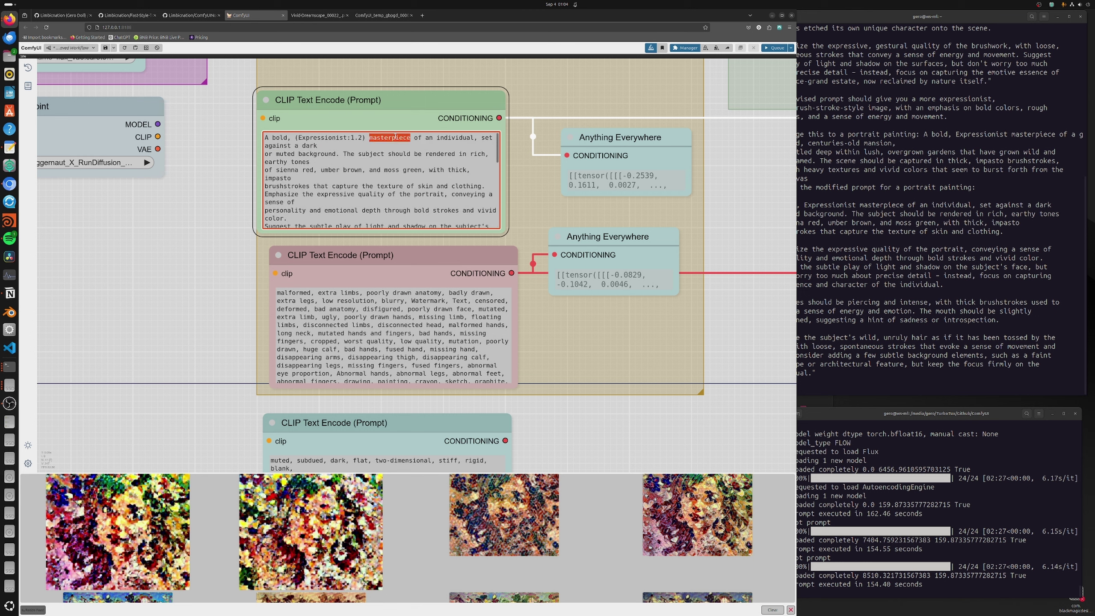
key("ctrl+Up")
key("ctrl+Up")
key("ctrl+Up")
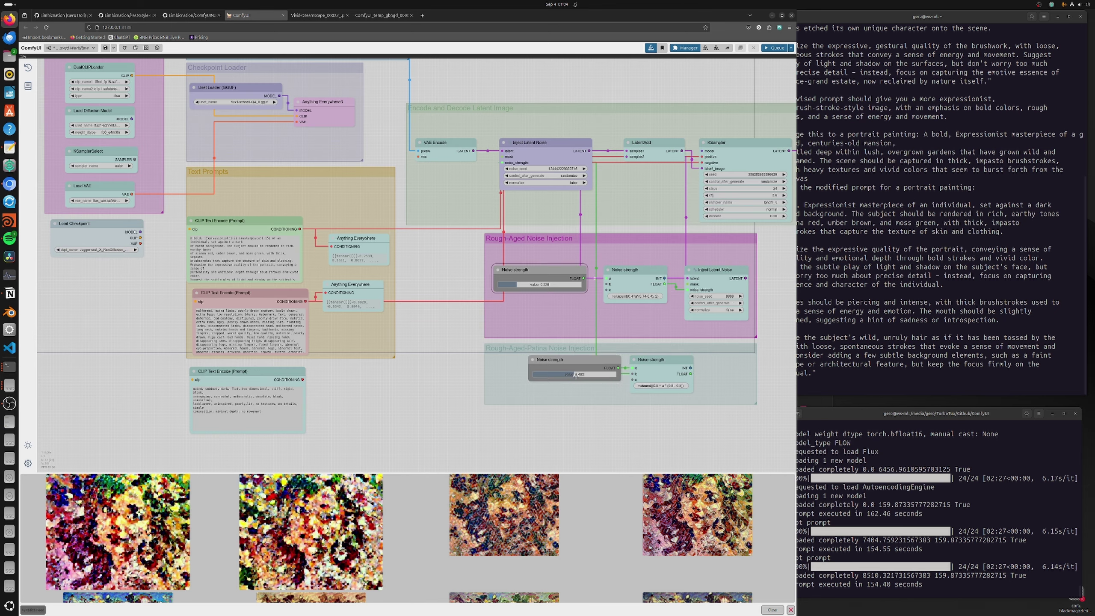
Adjust the Rough-Aged-Patina noise strength and set the Rough-Aged noise strength to 0.321.
left_click(580, 374)
left_click(522, 286)
left_click_drag(523, 286, 525, 286)
Disable the Upscale Latent node between the KSampler and VAE Decode.
left_click_drag(414, 286, 260, 319)
scroll(599, 293, "up", 5)
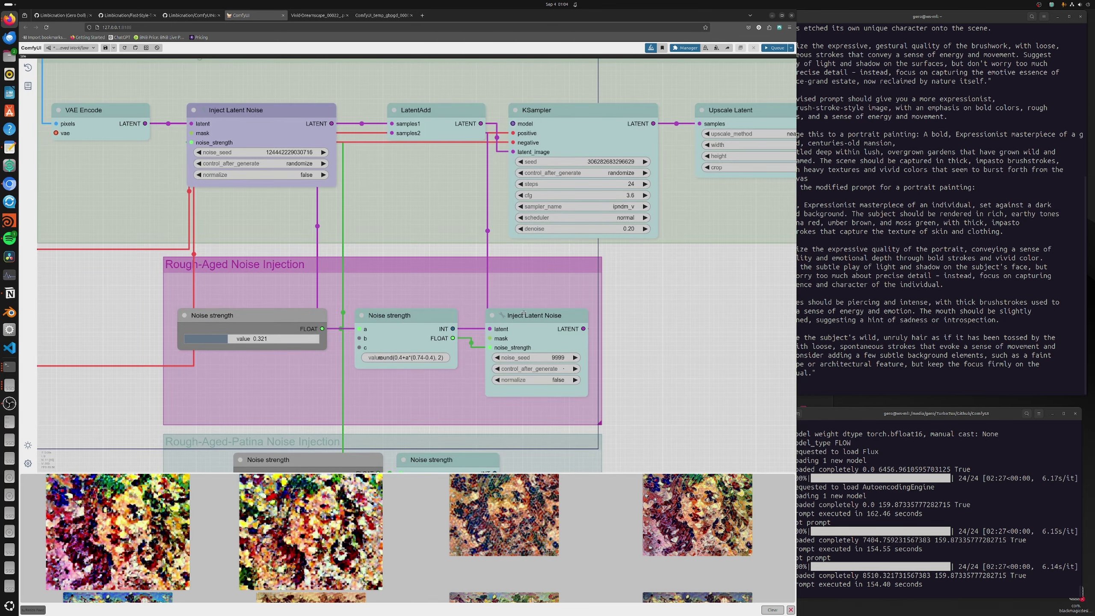
left_click_drag(638, 340, 574, 342)
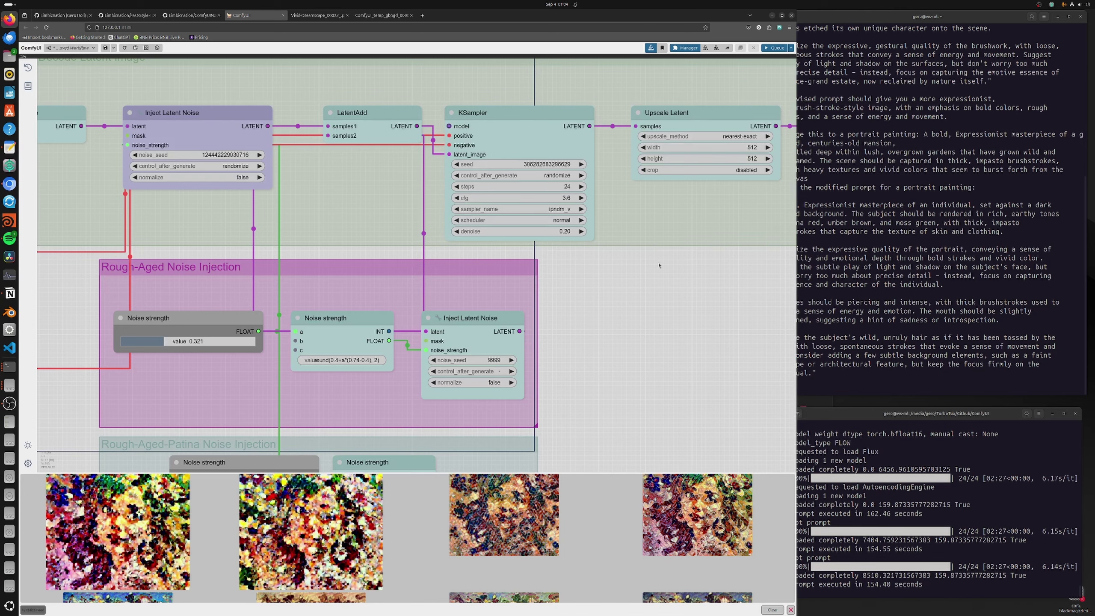
key("ctrl+m")
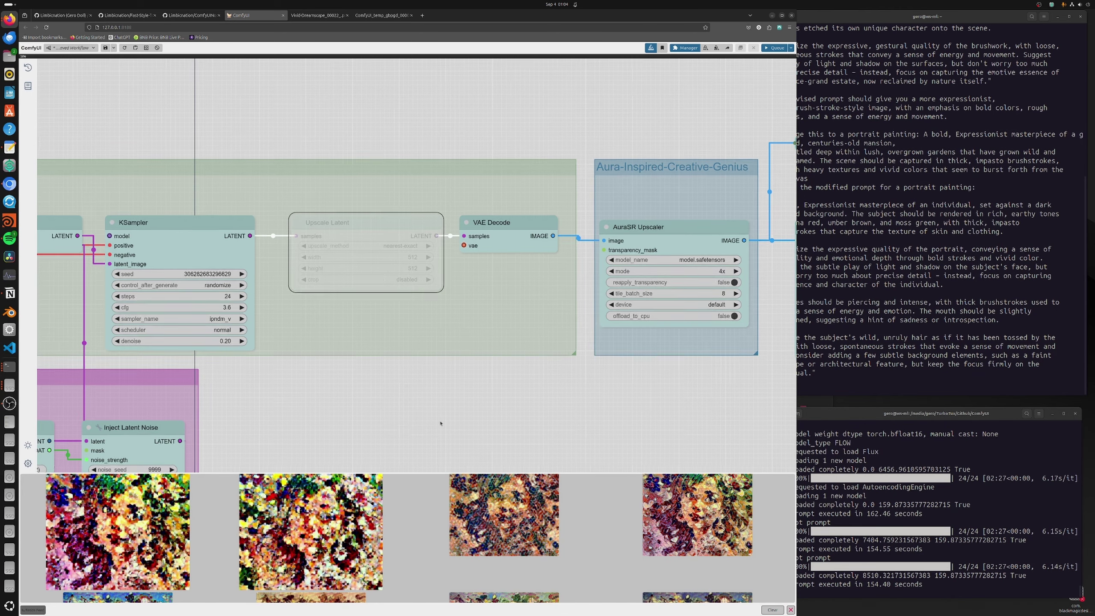
scroll(439, 423, "down", 1)
left_click_drag(357, 408, 649, 244)
scroll(646, 256, "down", 3)
left_click_drag(335, 163, 351, 162)
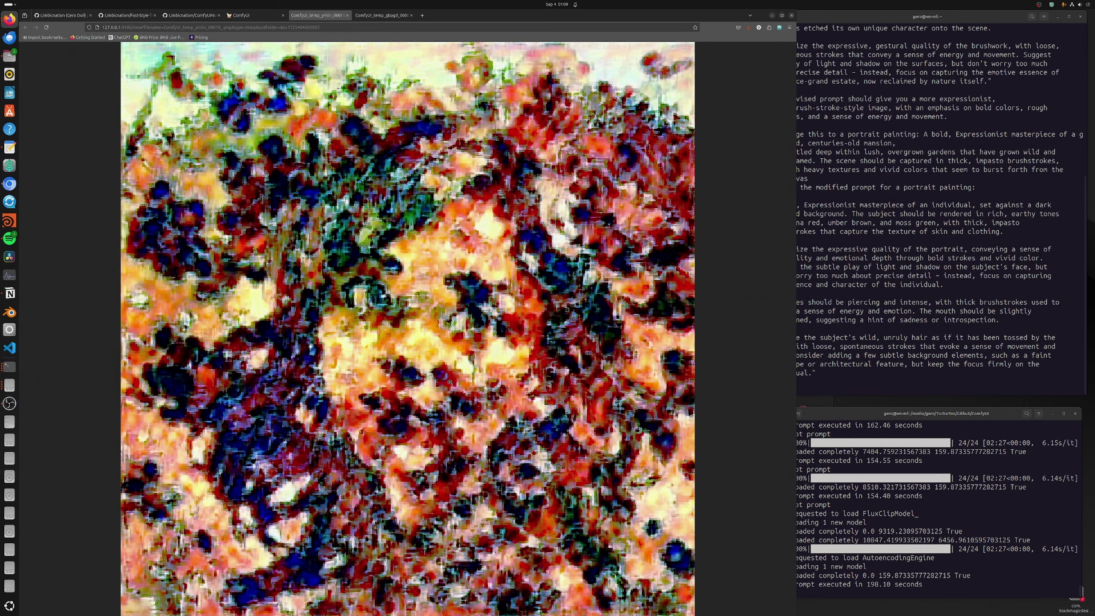
Inspect the newly generated image enlarged in its own tab, return to the workflow, view the neighbouring result and close the viewer.
left_click(449, 382)
left_click(464, 390)
left_click(243, 15)
key("Left")
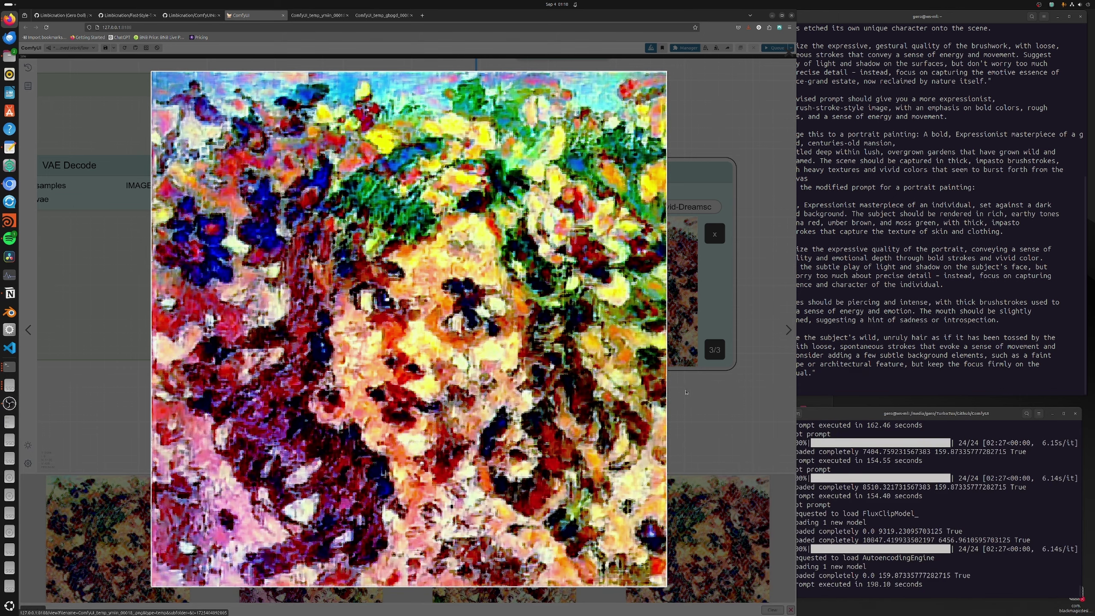
key("Escape")
Disable the nodes from VAE Encode through KSampler together with all nodes in both noise injection groups.
scroll(521, 412, "down", 4)
scroll(519, 408, "down", 4)
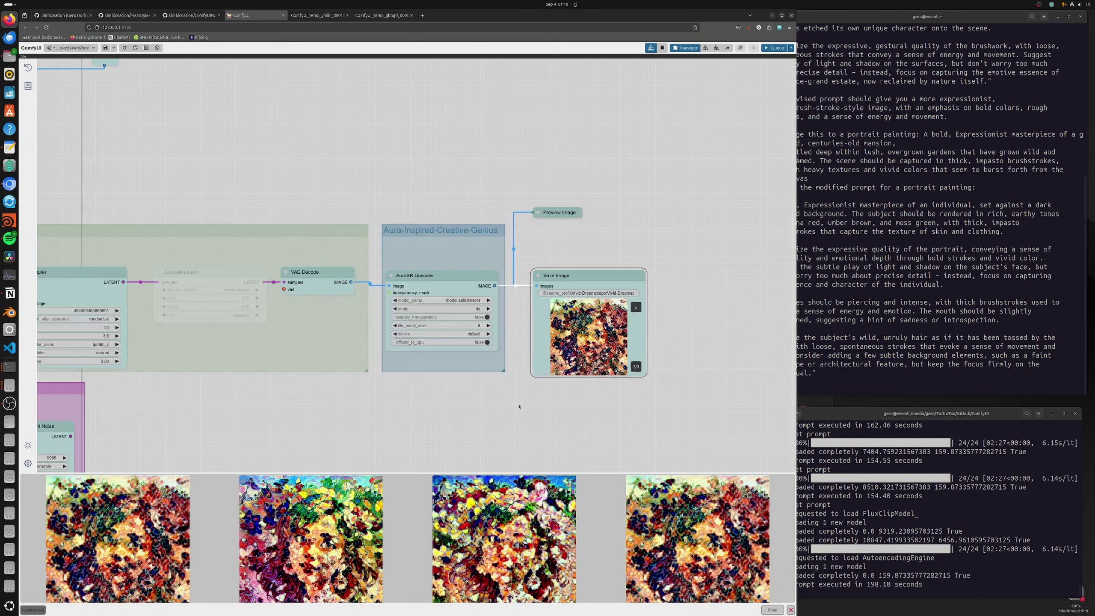
left_click_drag(518, 424, 732, 426)
scroll(455, 405, "down", 1)
scroll(556, 304, "down", 2)
left_click_drag(455, 404, 570, 290)
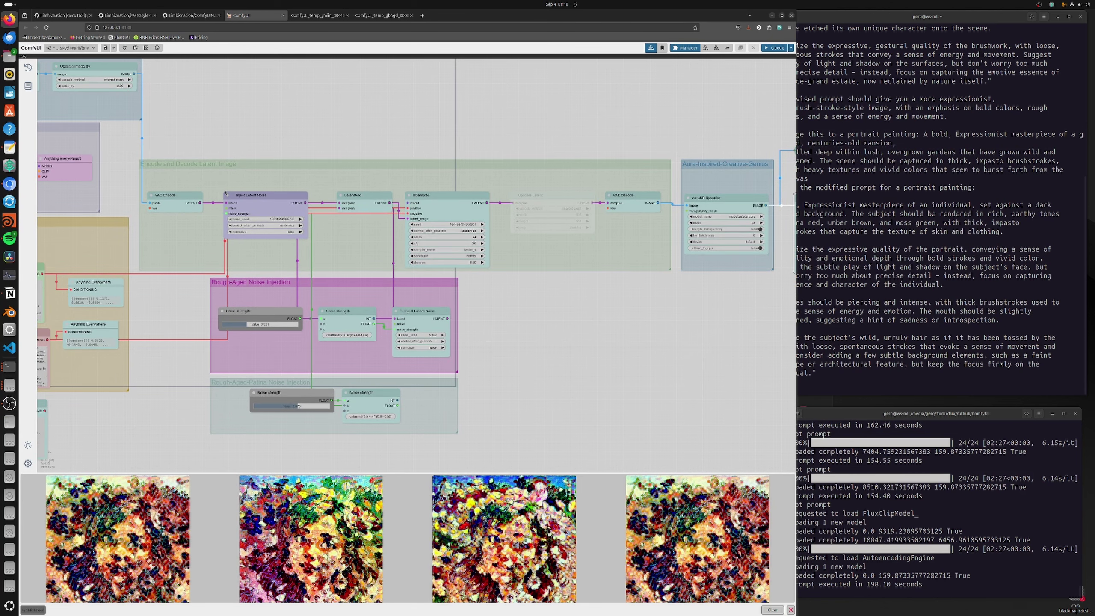
left_click_drag(172, 177, 492, 428)
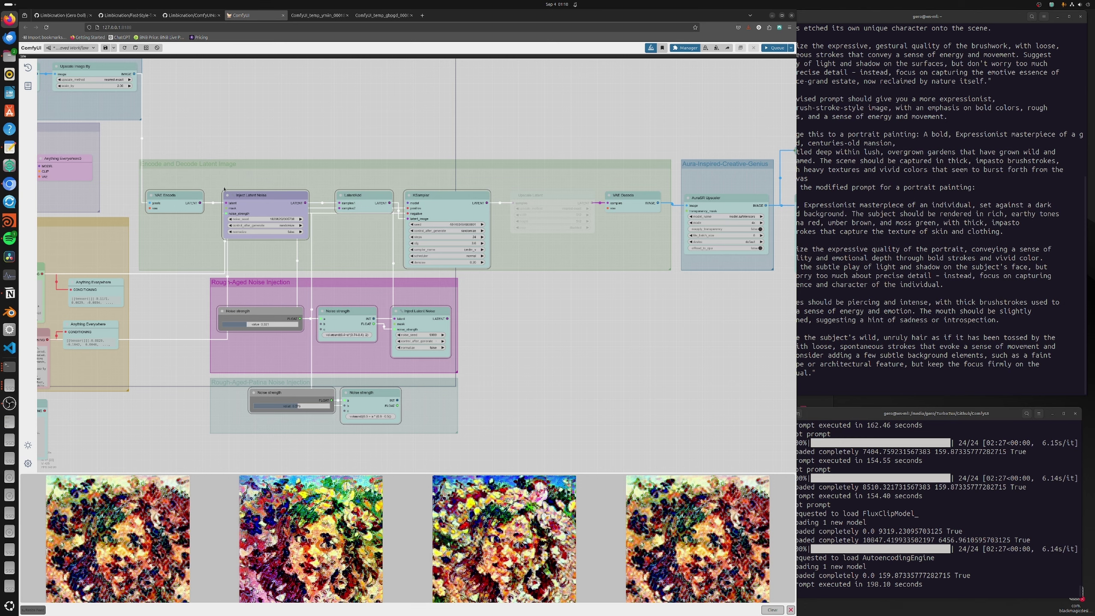
key("ctrl+m")
Queue the workflow with the sampling and noise injection nodes disabled and look over the graph.
left_click_drag(563, 348, 376, 389)
scroll(472, 395, "down", 2)
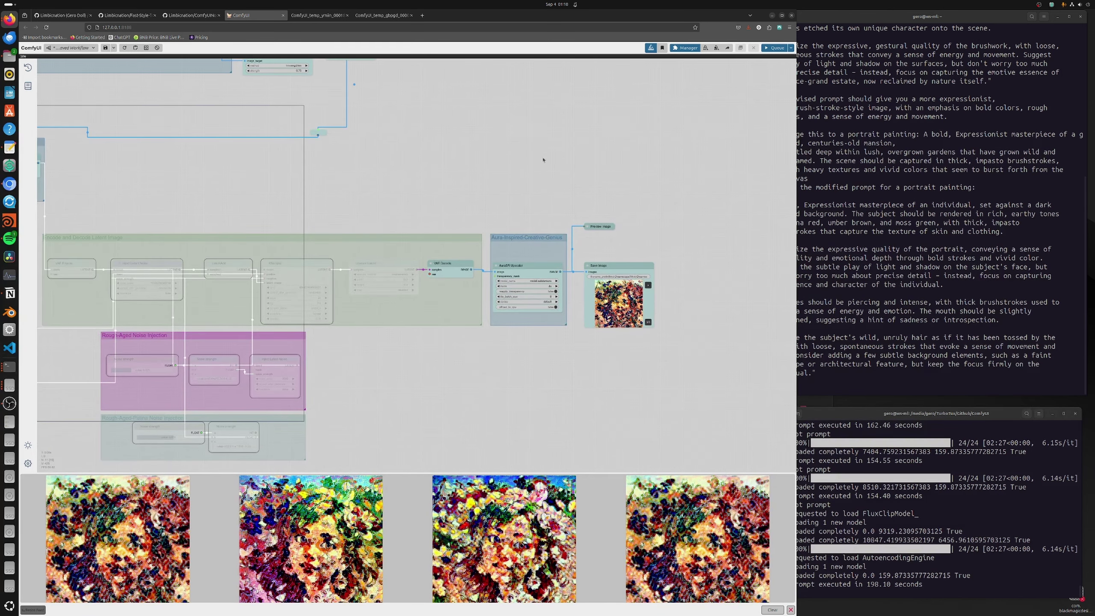
left_click_drag(544, 160, 631, 177)
left_click(774, 48)
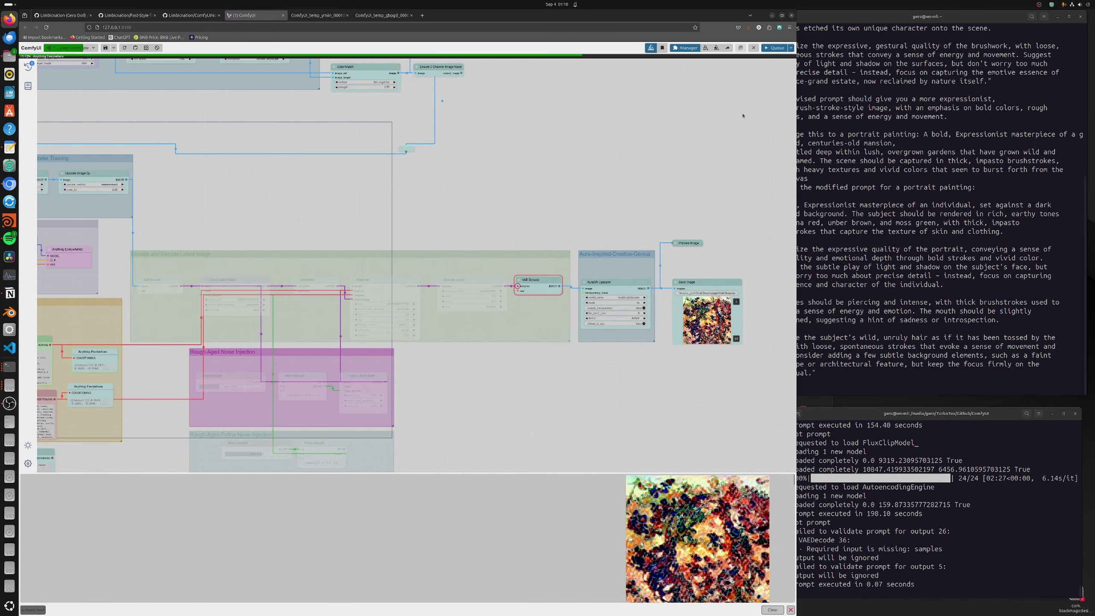
left_click_drag(527, 194, 654, 201)
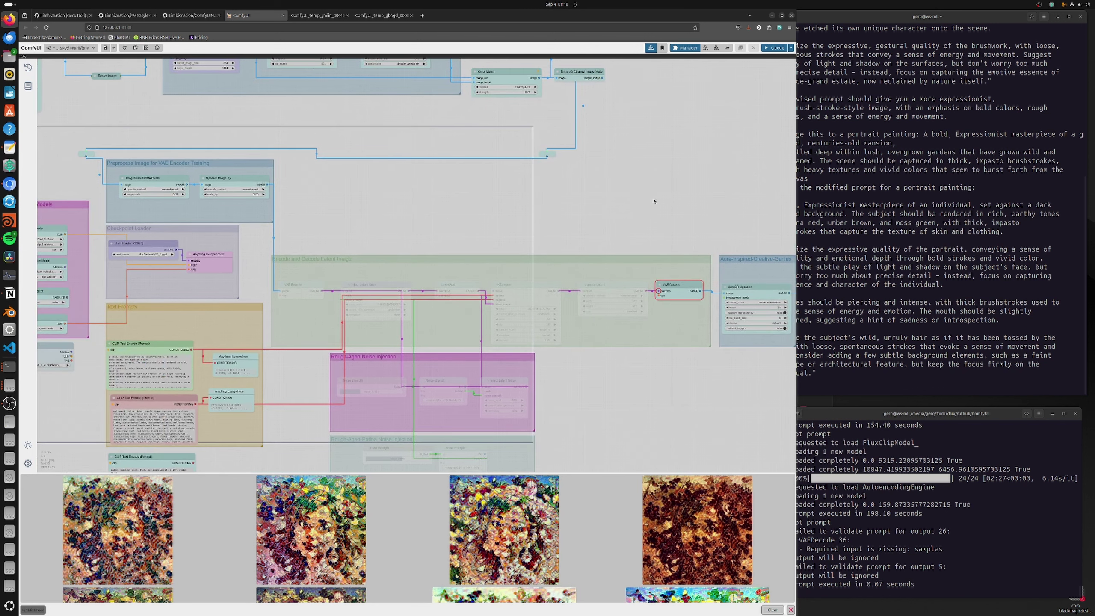
left_click_drag(498, 224, 515, 203)
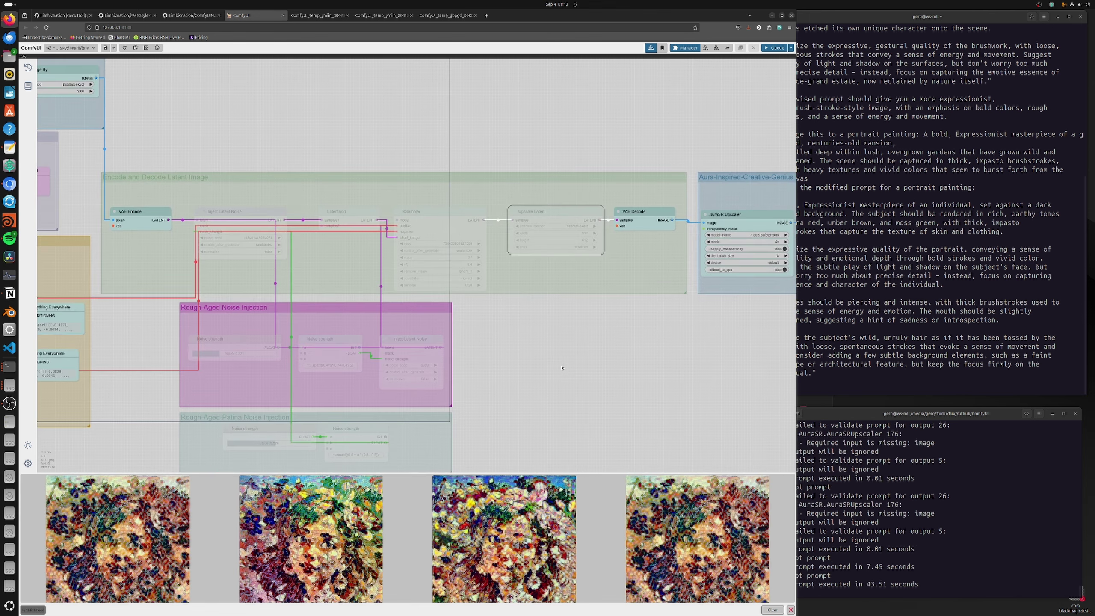
Open the first image feed result at full size and page through the results to compare them.
left_click_drag(647, 371, 545, 329)
scroll(590, 372, "down", 2)
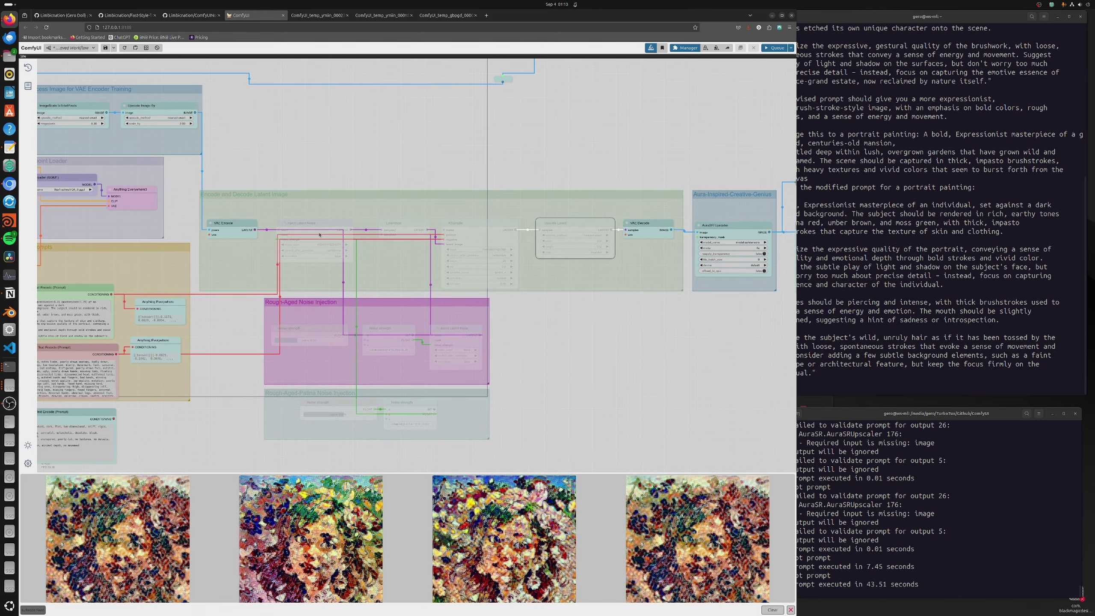
left_click_drag(659, 331, 535, 330)
scroll(395, 396, "up", 5)
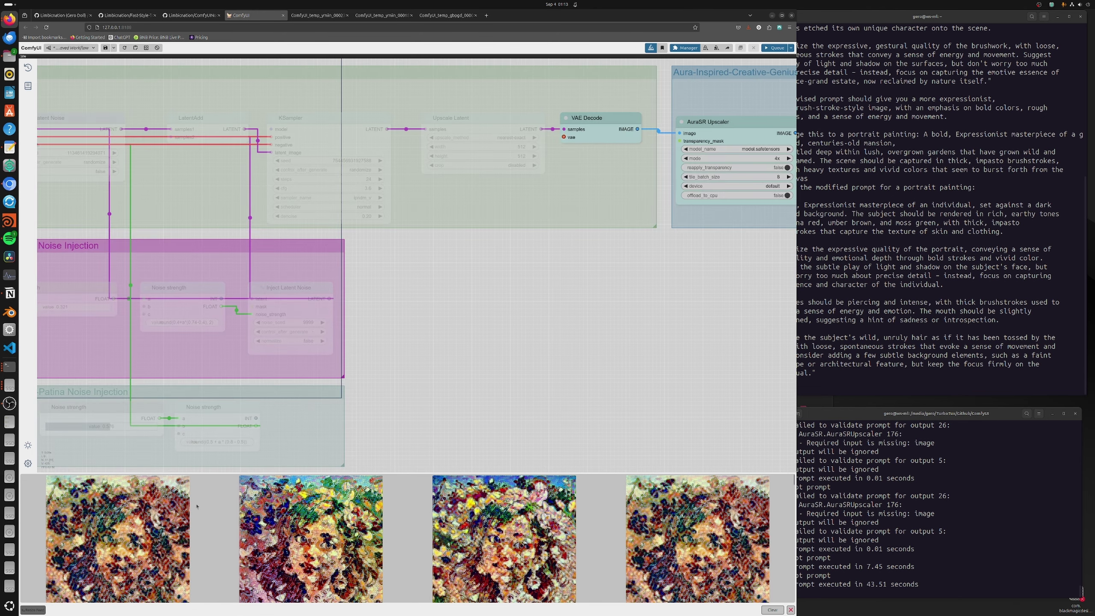
left_click(118, 538)
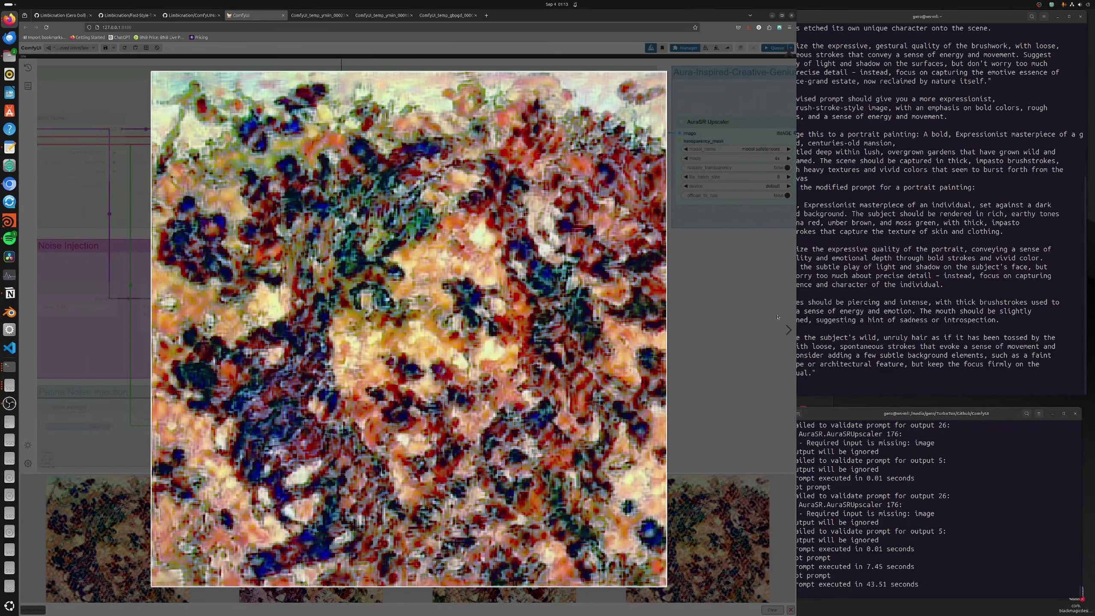
left_click(788, 331)
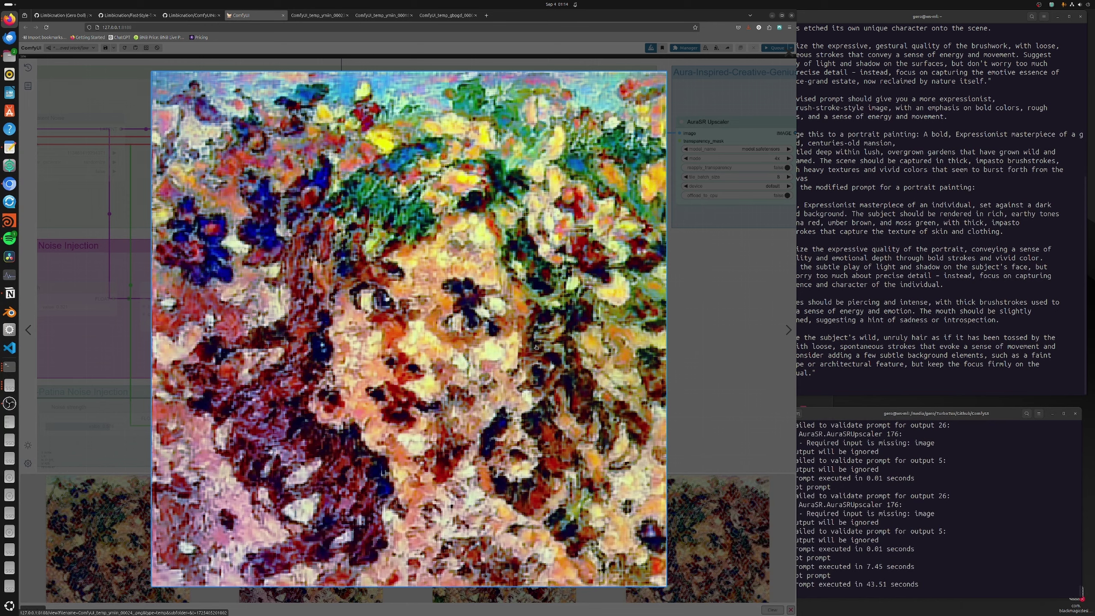
key("Right")
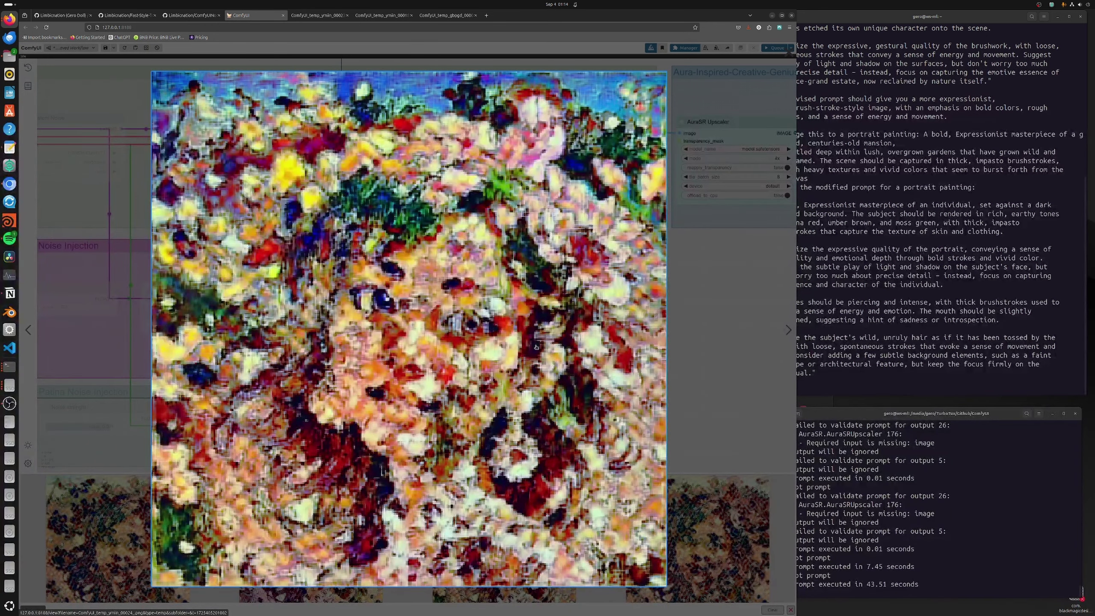
key("Right")
key("Right")
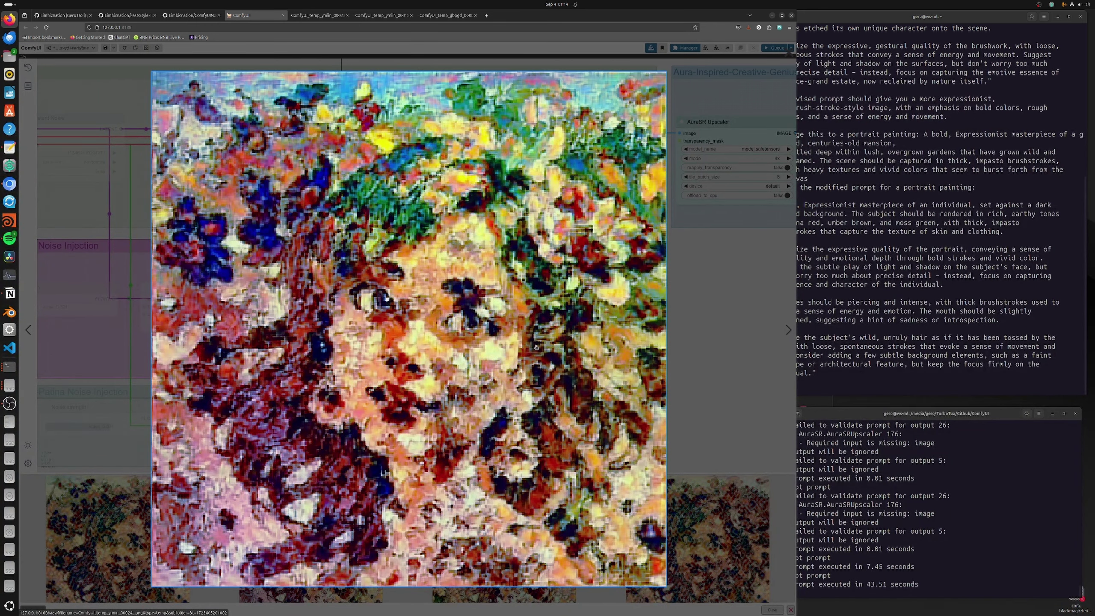
key("Right")
key("Right")
key("Right")
key("Right")
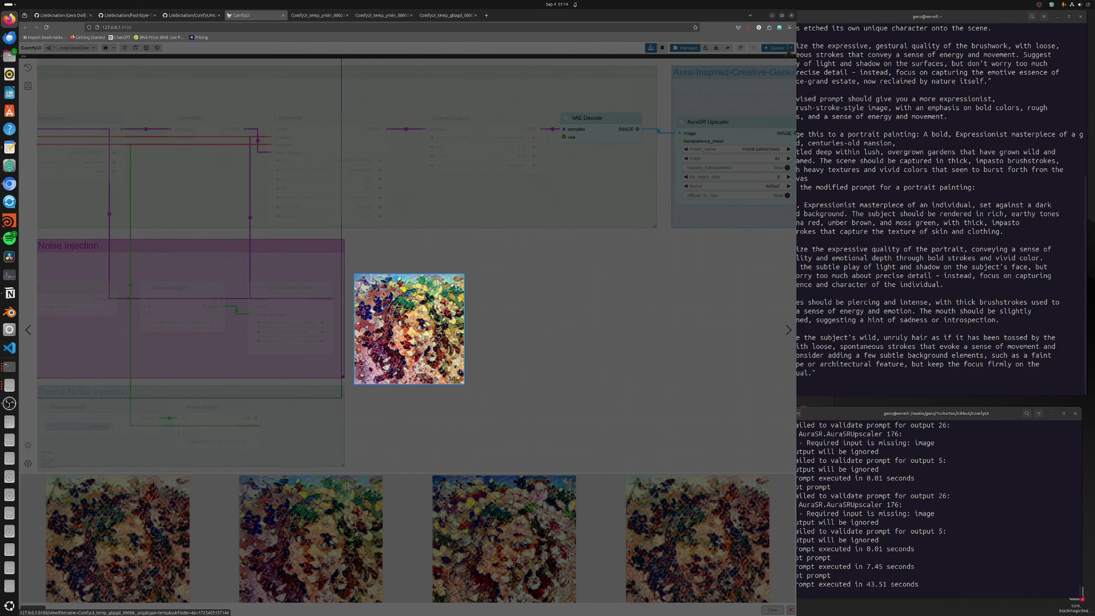
key("Right")
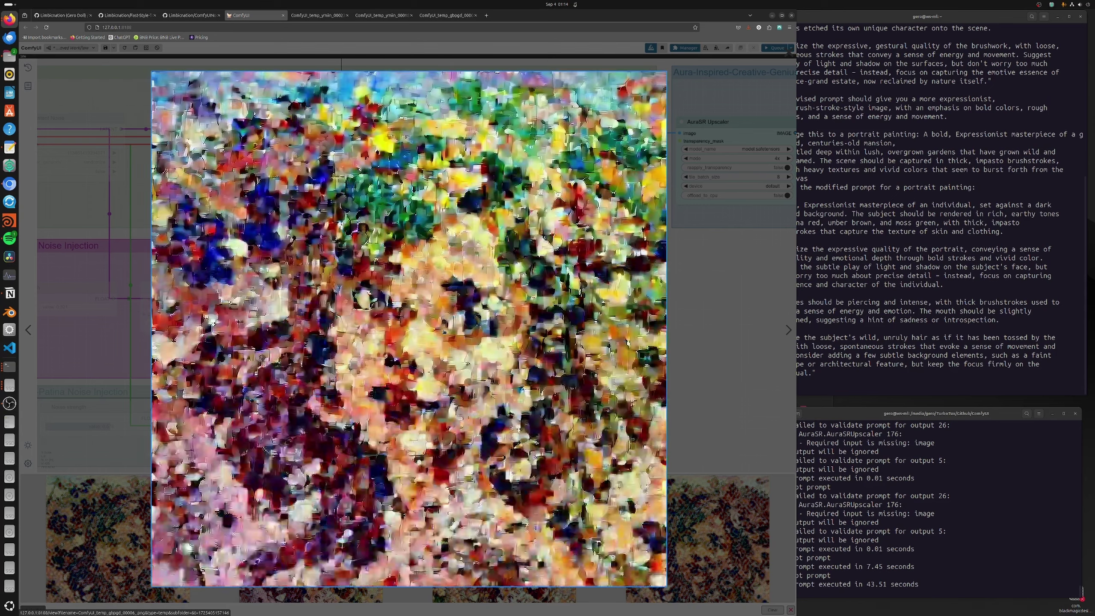
key("Right")
key("Right")
key("Right")
key("Right")
key("Right")
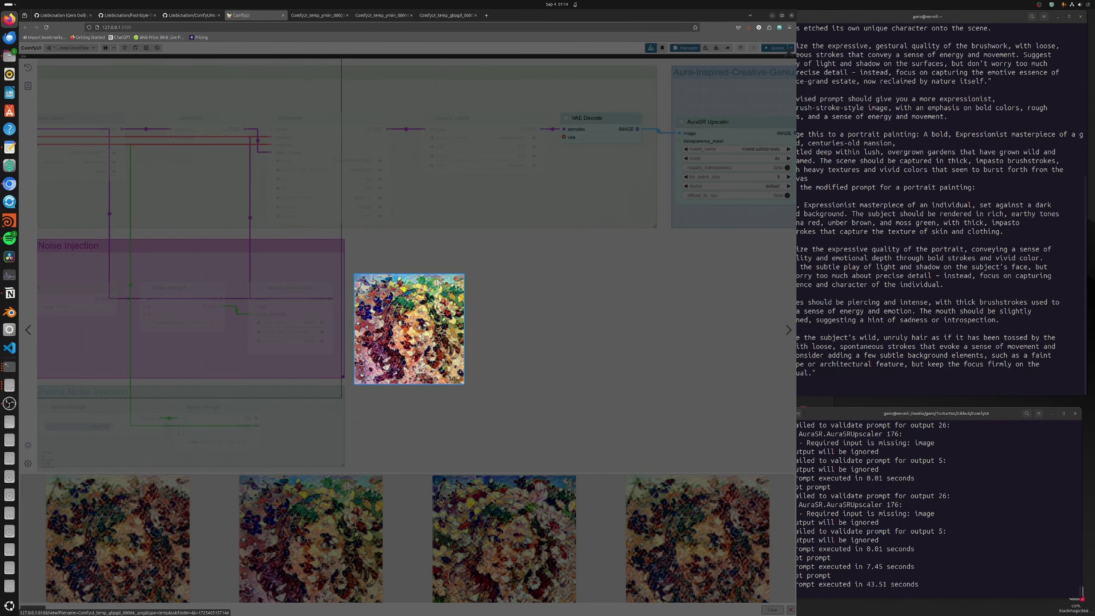
key("Right")
key("Right")
key("Right")
key("Right")
key("Right")
key("Right")
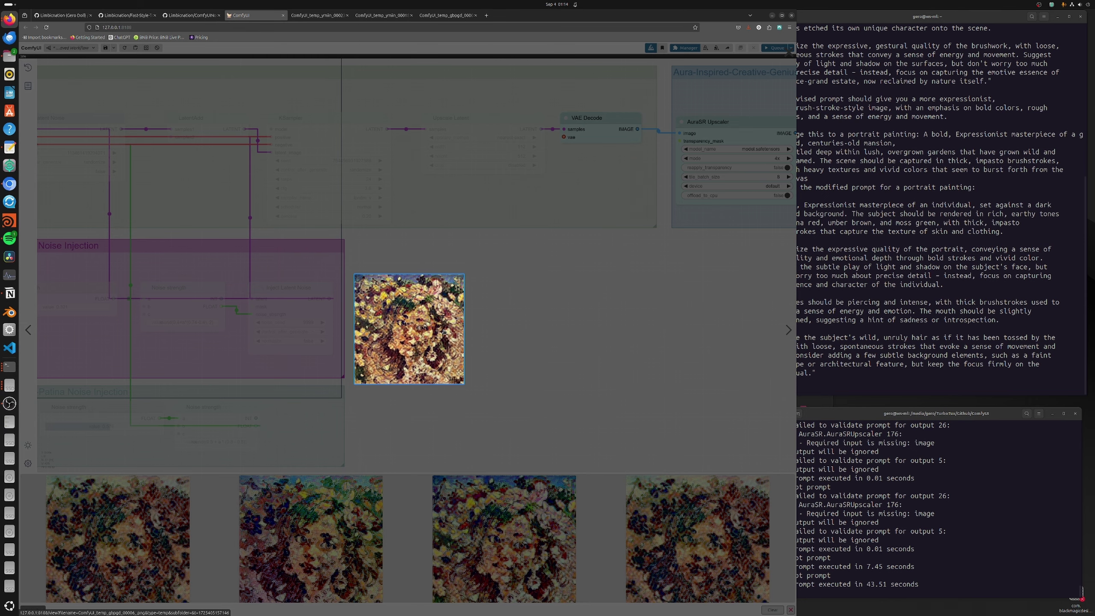
key("Right")
key("Right")
key("Right")
key("Right")
key("Right")
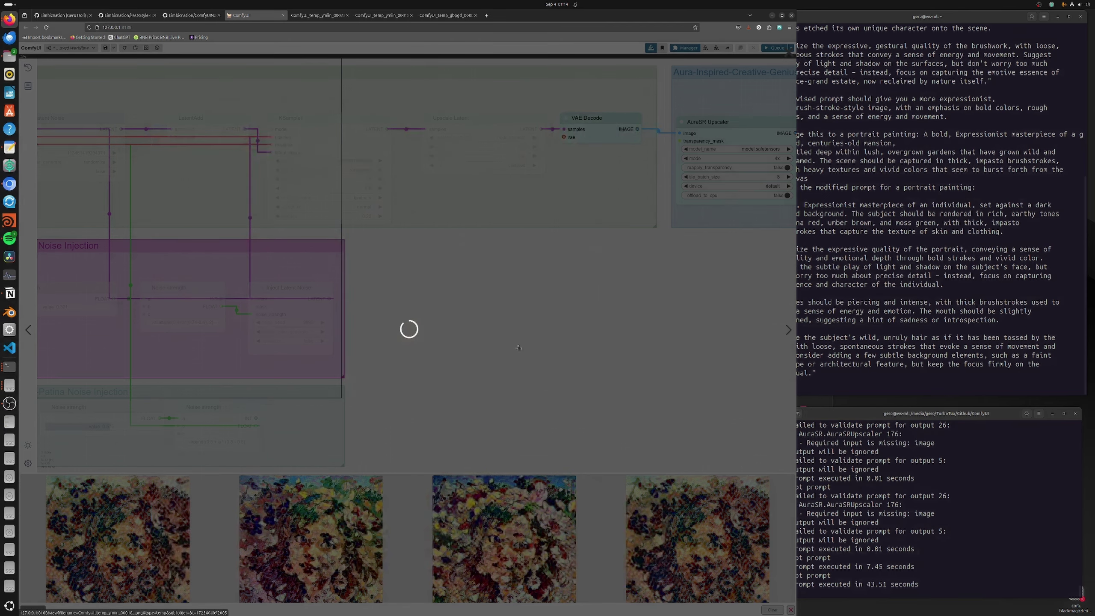
Open the colourful portrait result in its own browser tab and save the image to disk.
left_click(519, 348)
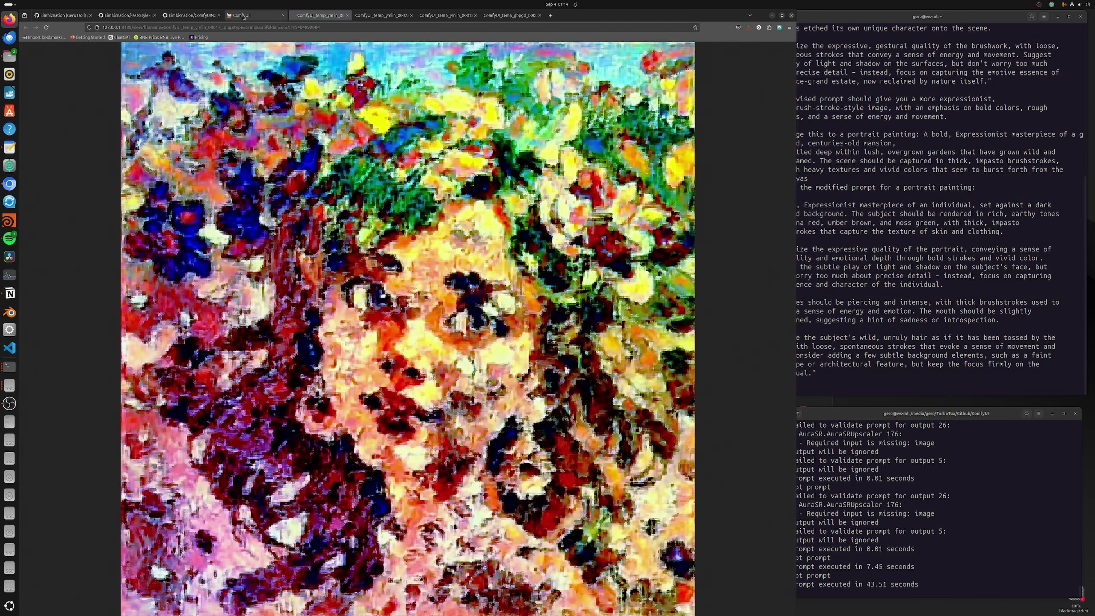
left_click(259, 16)
left_click(317, 15)
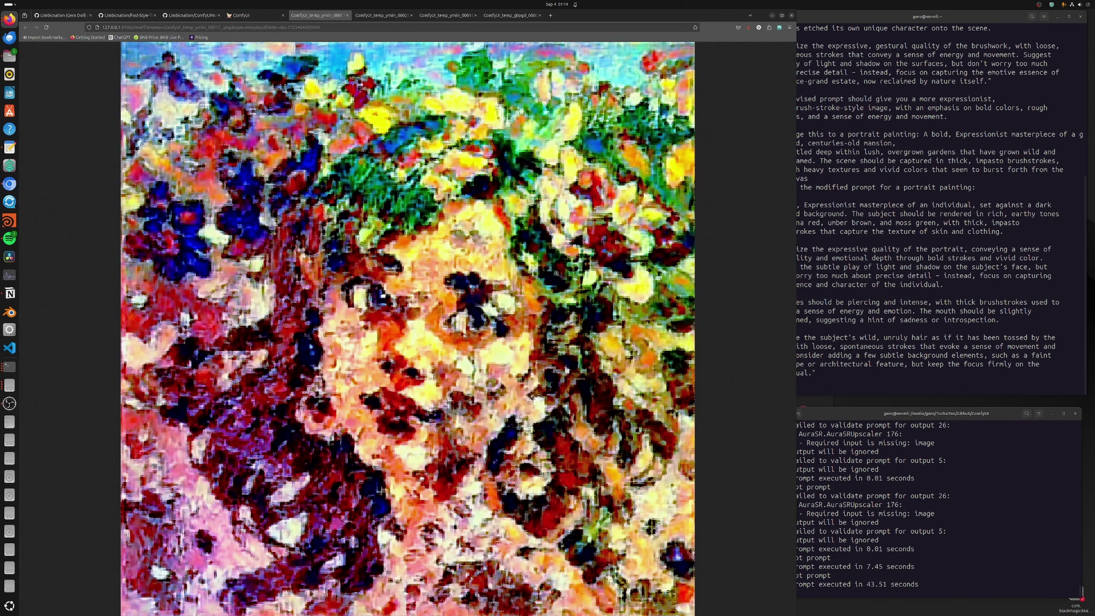
right_click(442, 199)
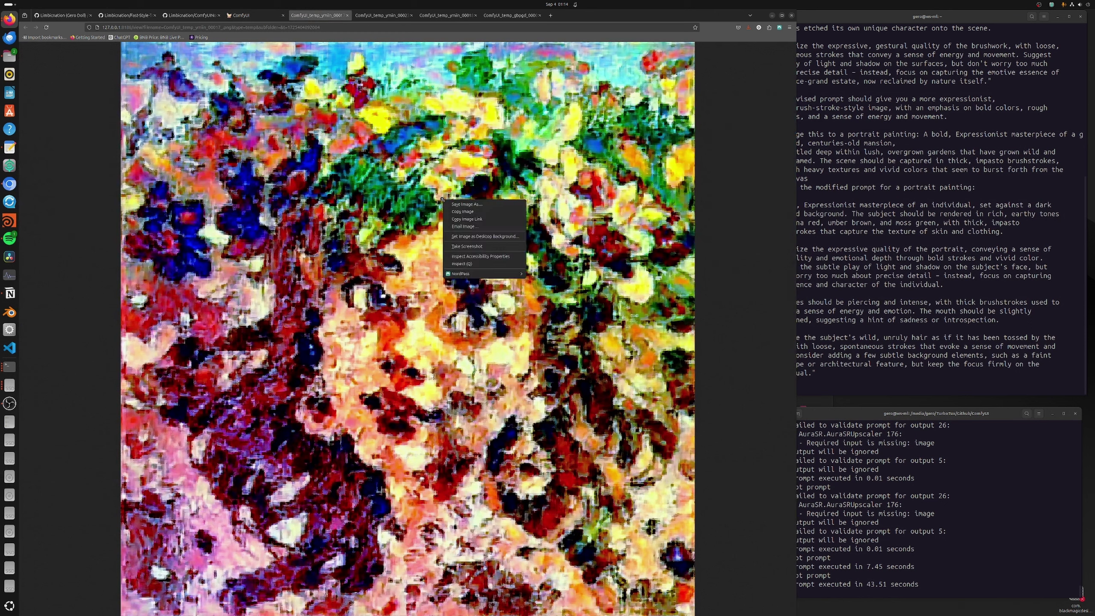
key("ctrl+s")
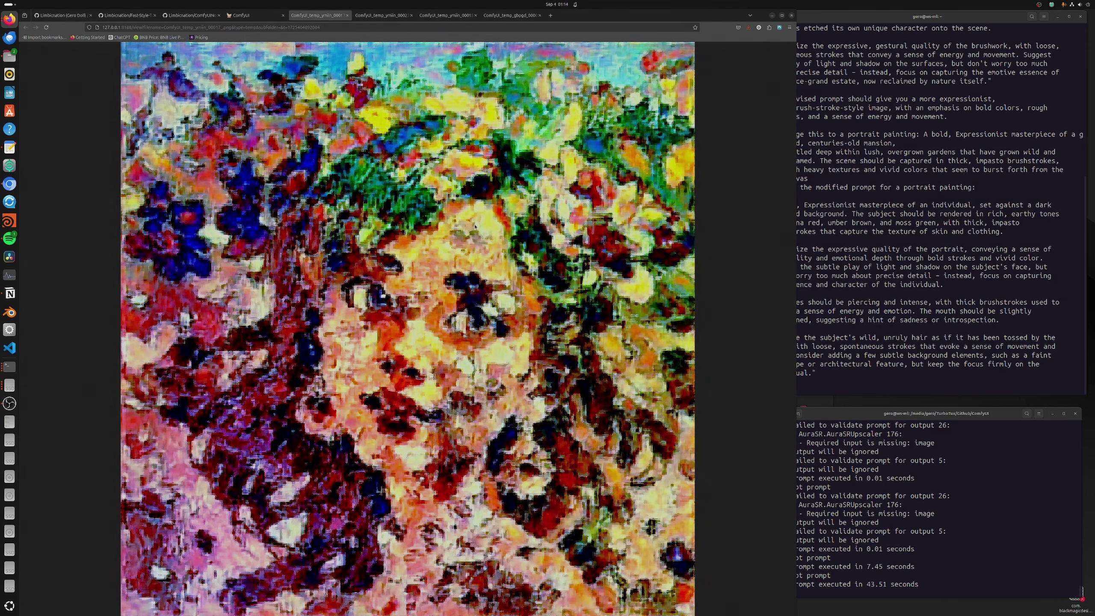
key("Return")
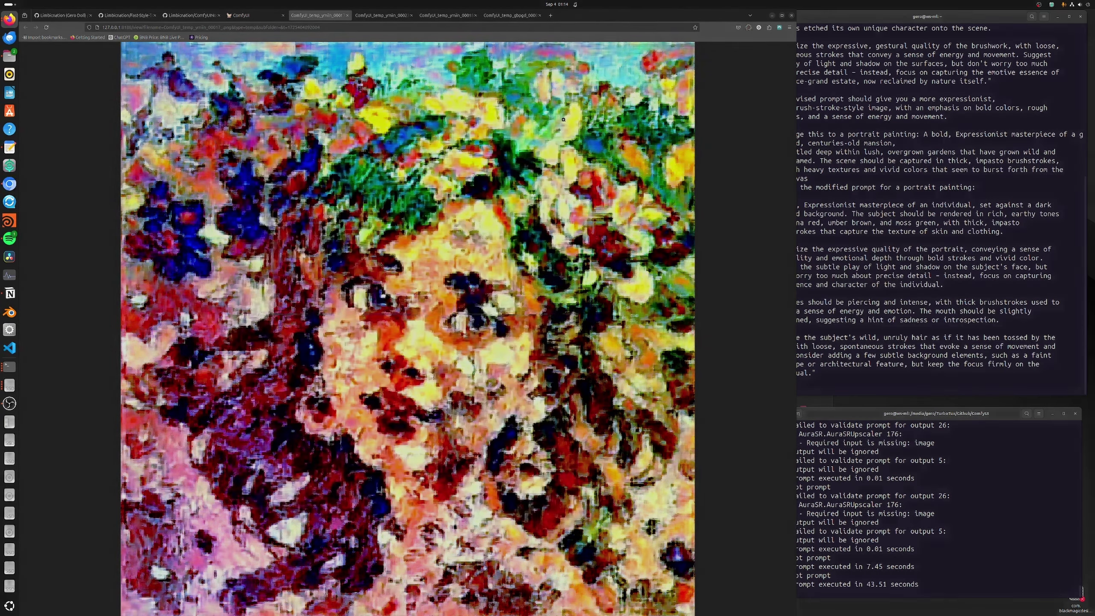
Close the full-size image viewer in the workflow and switch to the ComfyUINodeToolbox repository page on GitHub.
left_click(263, 16)
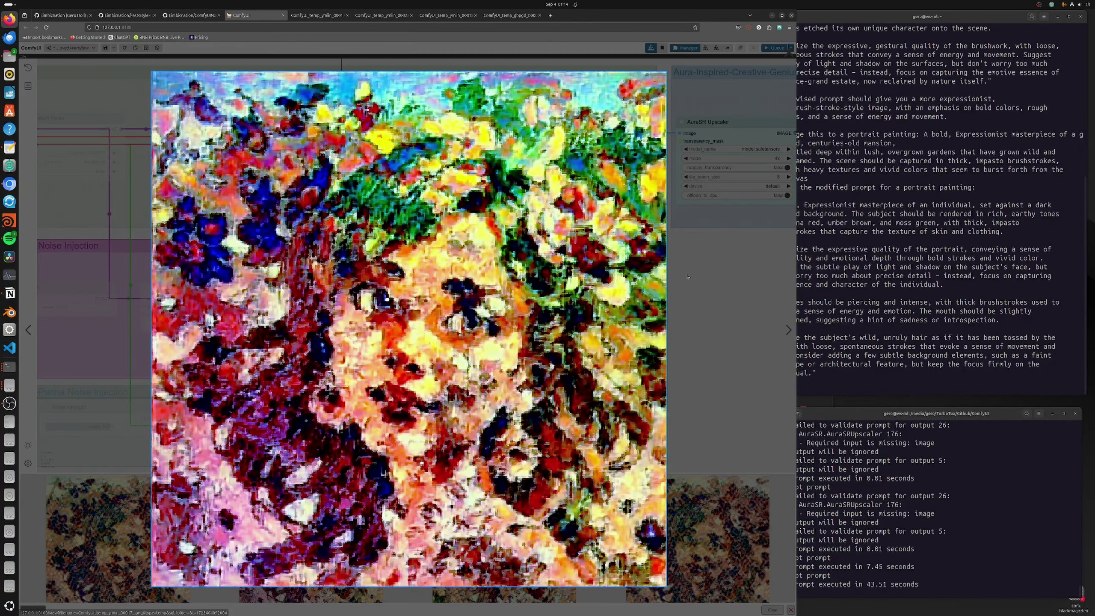
left_click(677, 320)
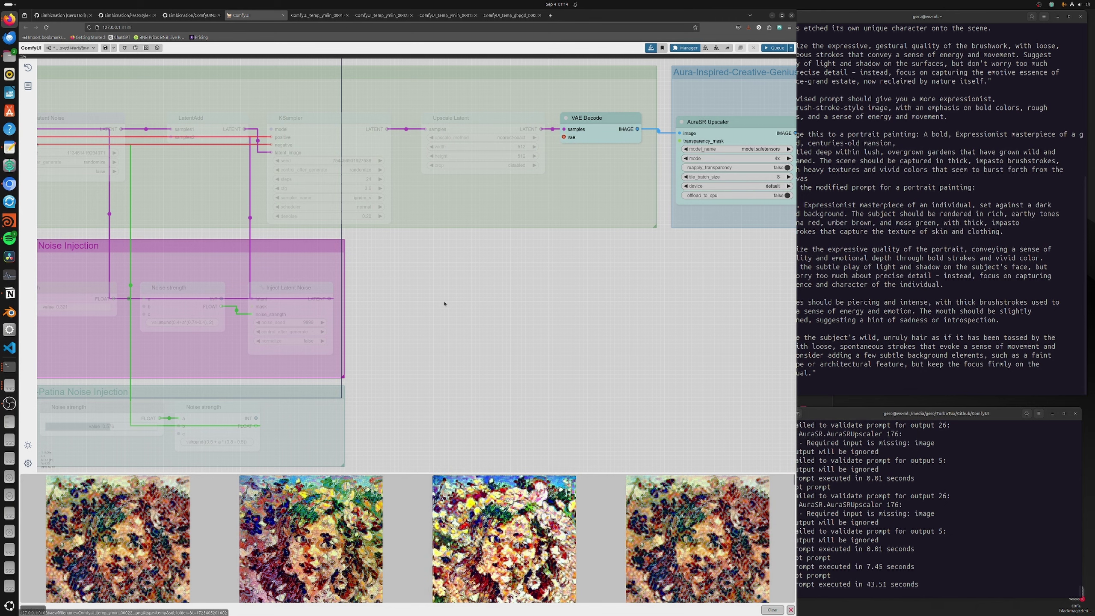
left_click(308, 16)
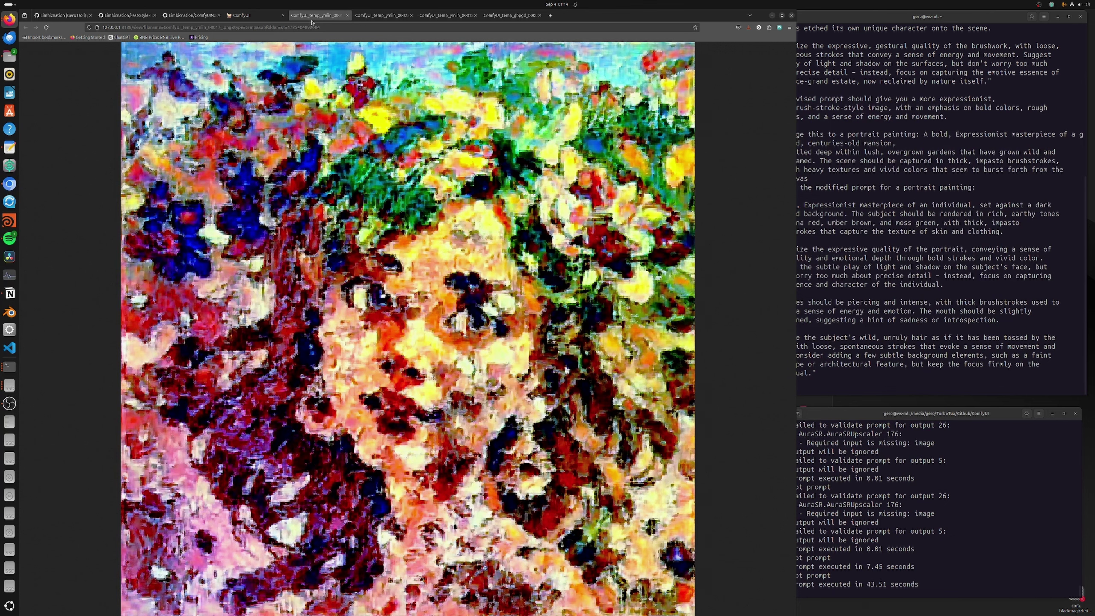
left_click(180, 17)
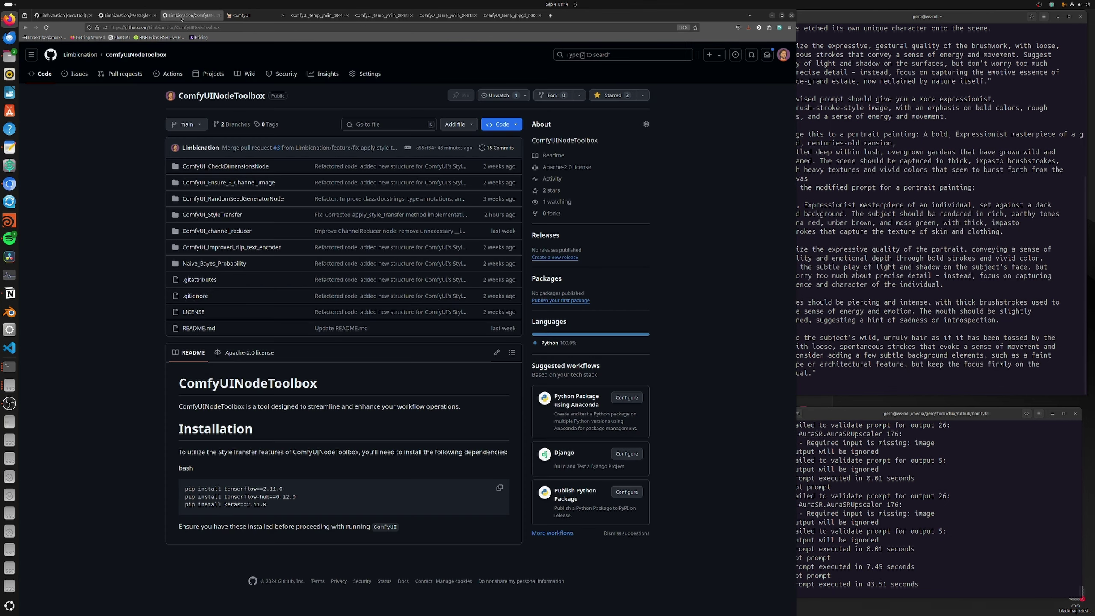
Open the repository owner's GitHub profile in a new browser tab and switch to it.
left_click(127, 15)
left_click(213, 17)
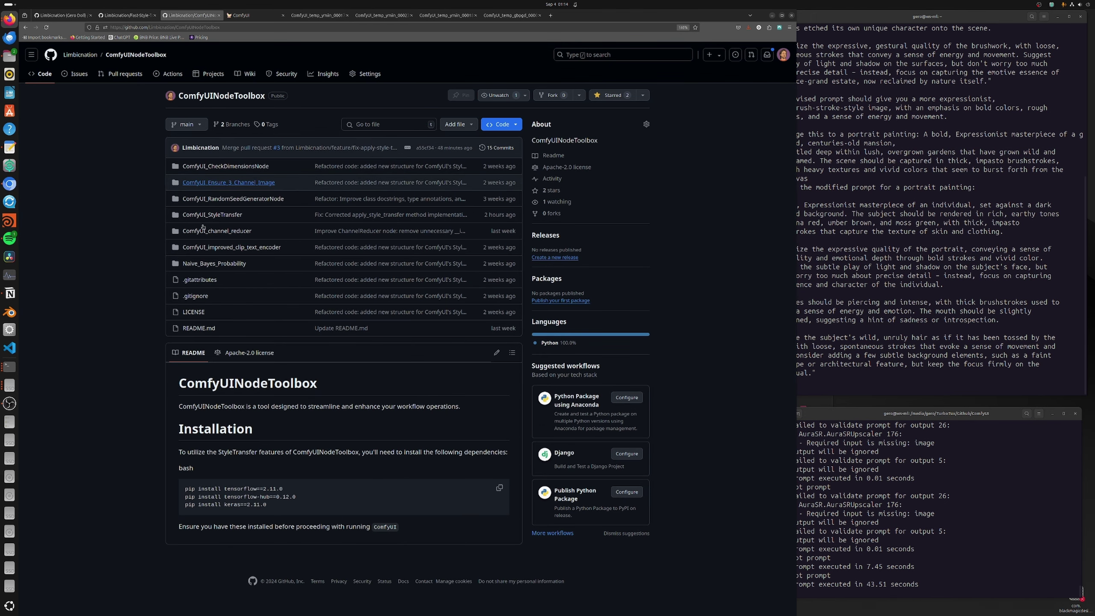
middle_click(186, 97)
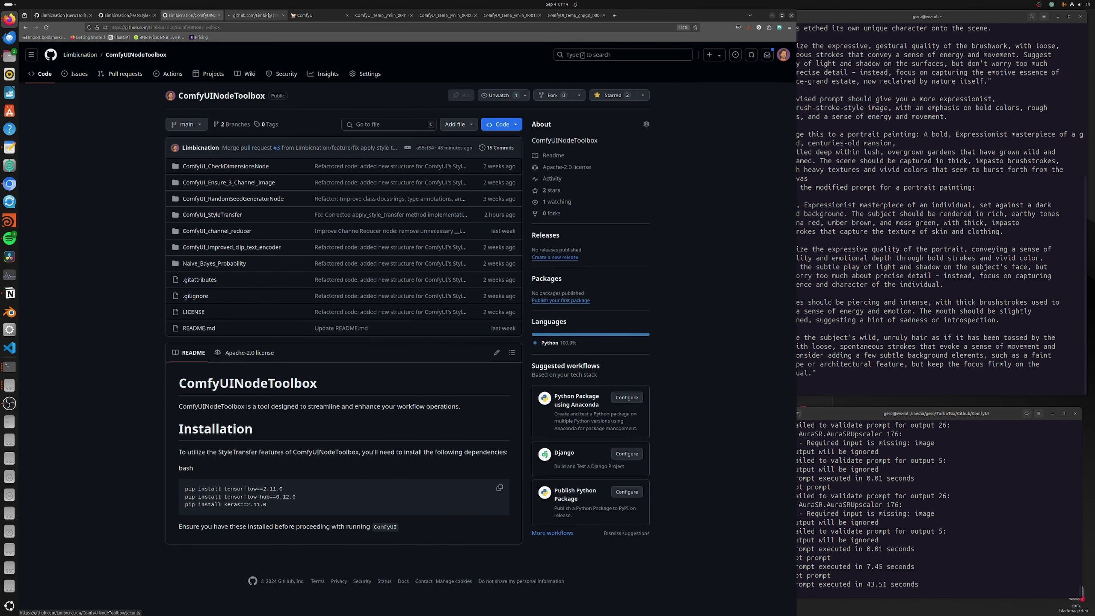
left_click(254, 15)
left_click(174, 147)
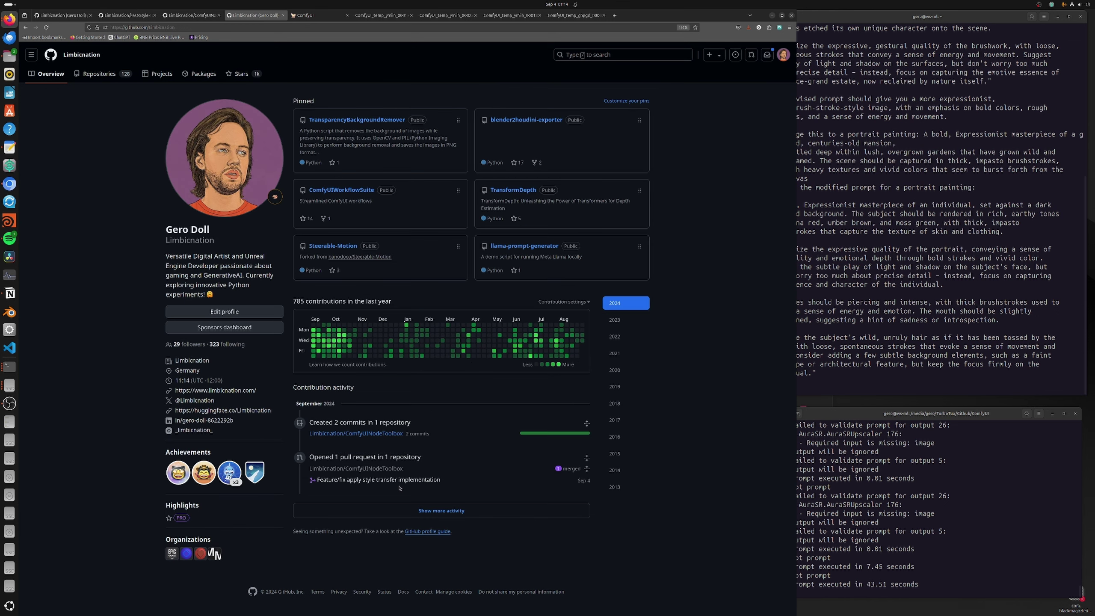
Open the ComfyUIWorkflowSuite repository from the pull request entries in the profile's August 2024 contribution activity.
scroll(426, 509, "down", 4)
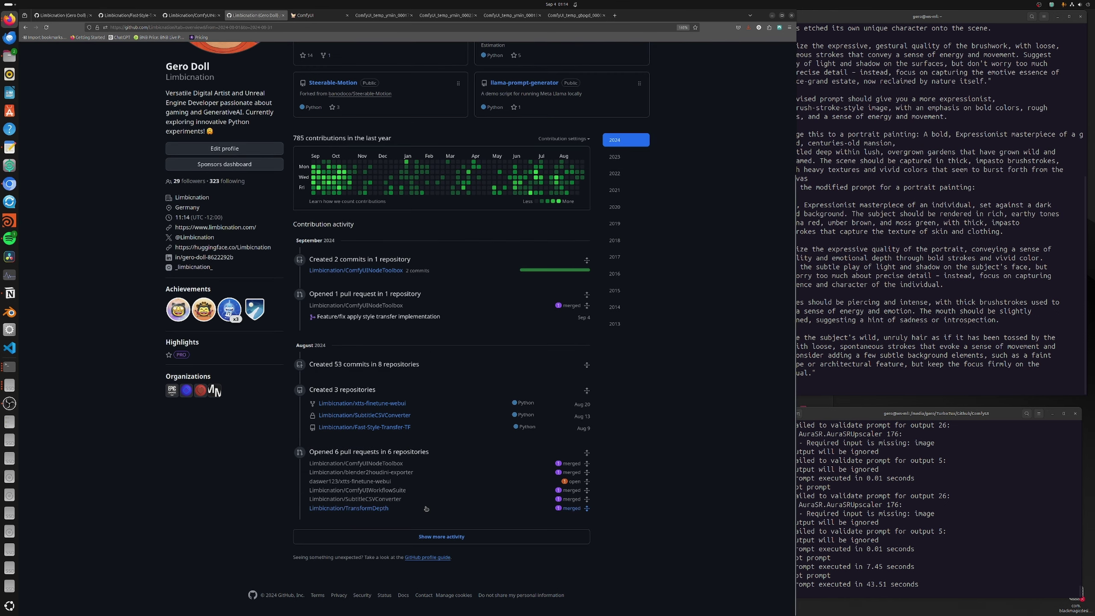
left_click(401, 489)
left_click(115, 56)
left_click(115, 55)
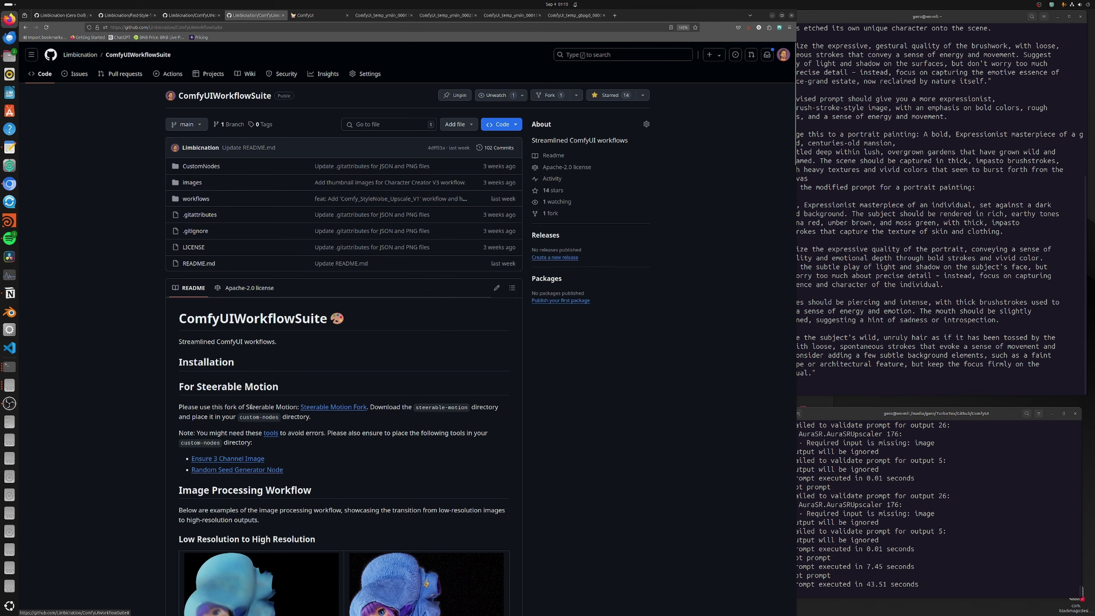
Look through the README's example workflows down to Flux Character Creator V3 and return to the file list.
scroll(256, 409, "down", 15)
scroll(256, 409, "up", 5)
scroll(256, 409, "down", 10)
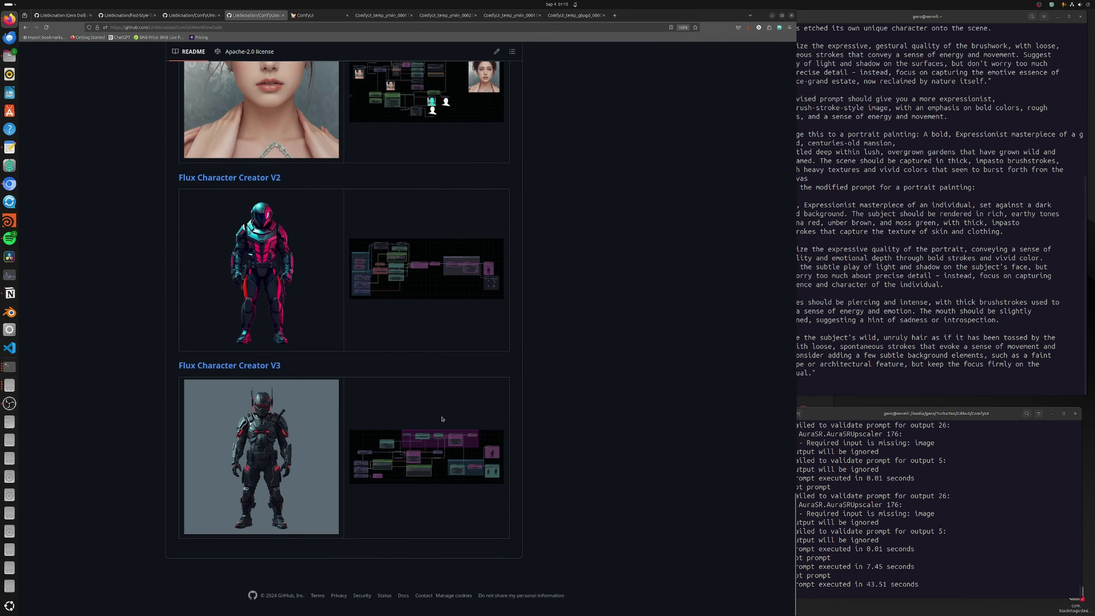
key("Home")
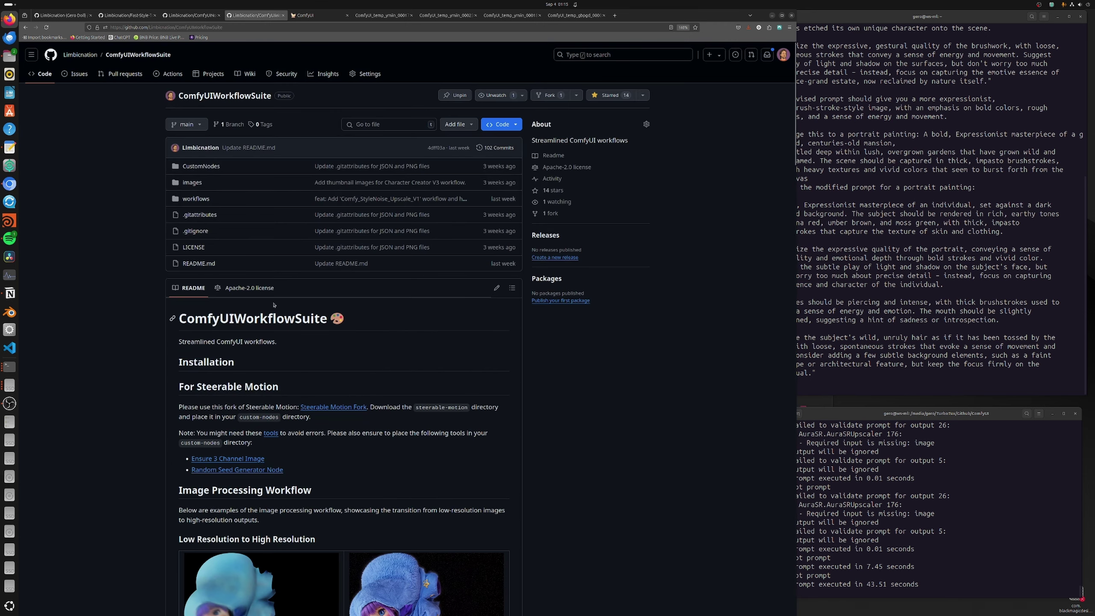
Open the repository's workflows folder and search the page for "sta".
left_click(196, 198)
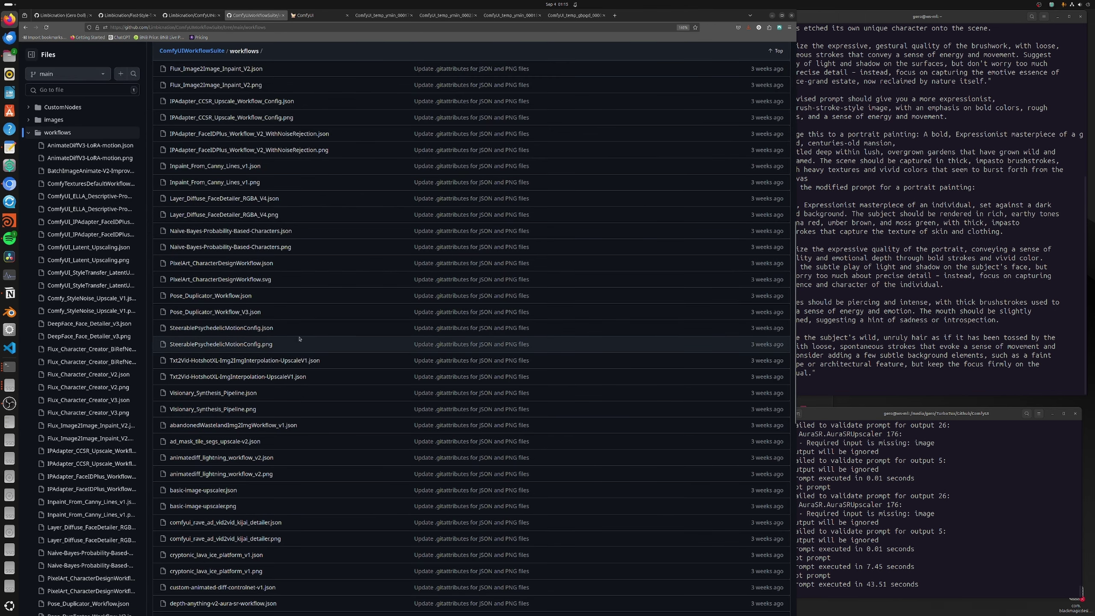
key("ctrl+f")
type("sta")
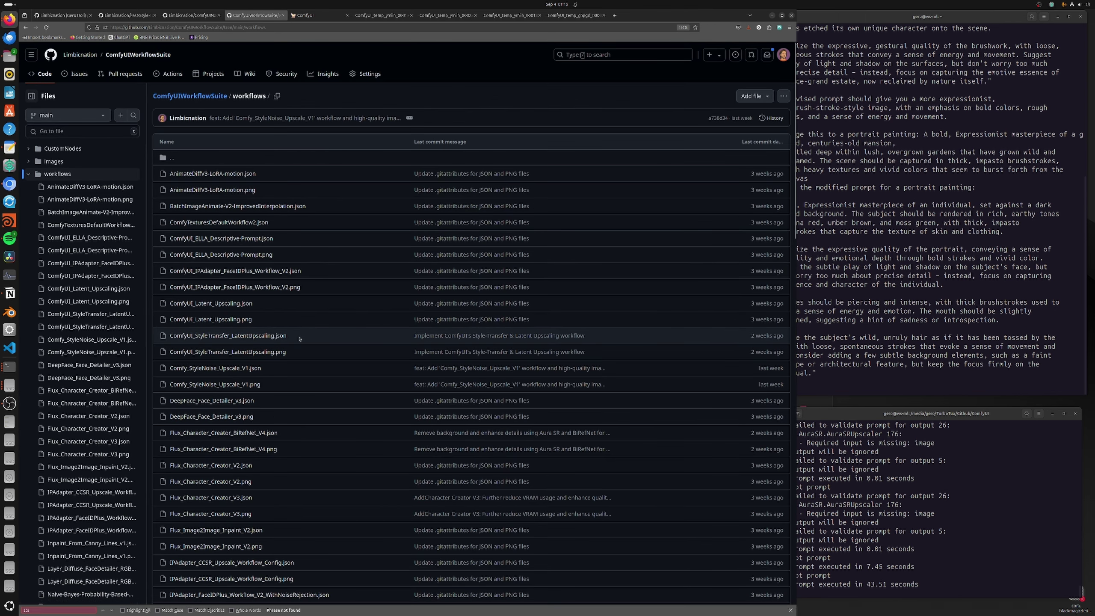